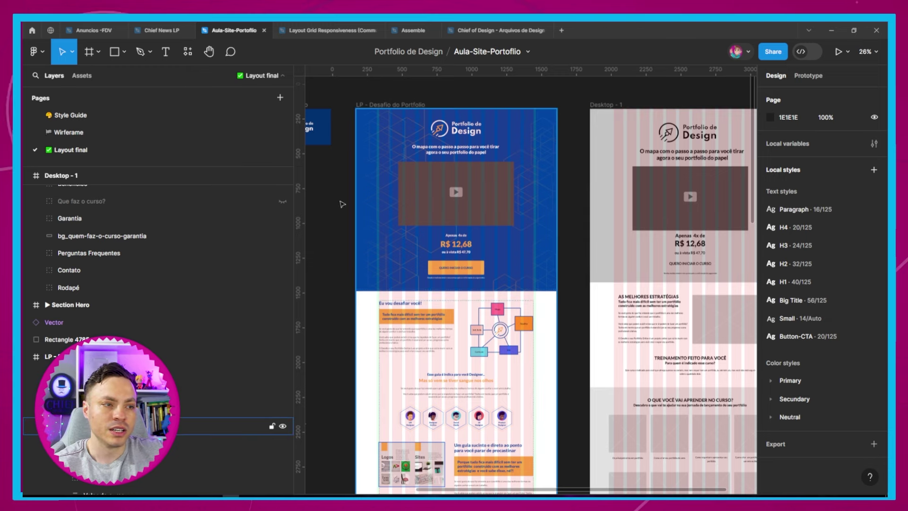
- Select the LP - Desafio do Portfolio frame and inspect its 1440 × 7594 size and CSS in Dev Mode
click(213, 356)
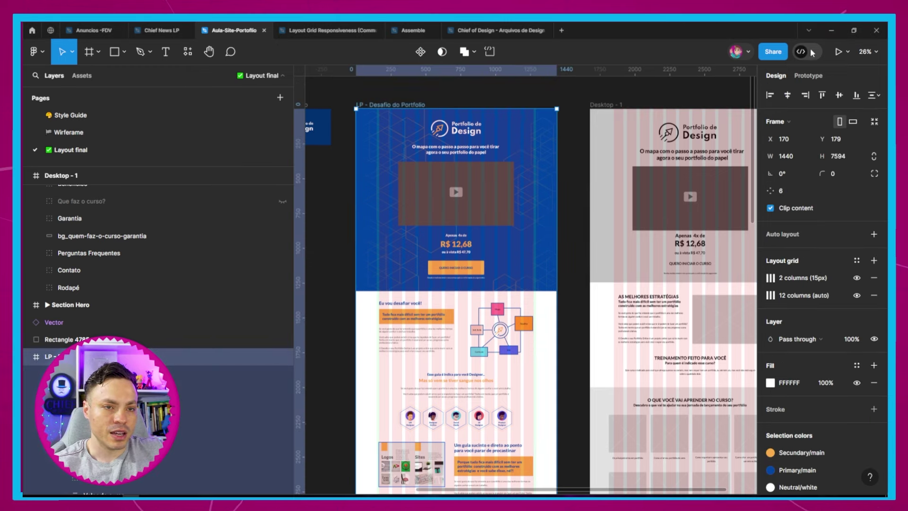
click(810, 51)
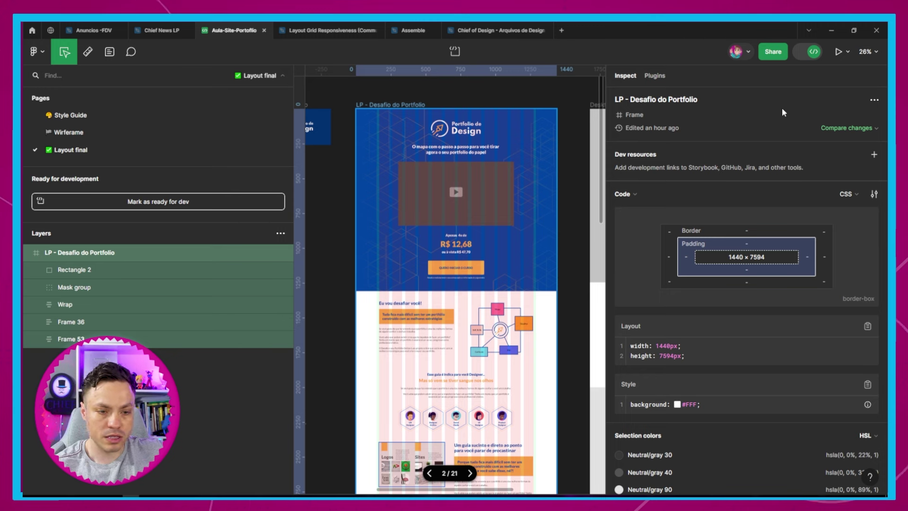
- Leave Dev Mode and browse the local components from the Layout final and Wireframe pages
click(802, 55)
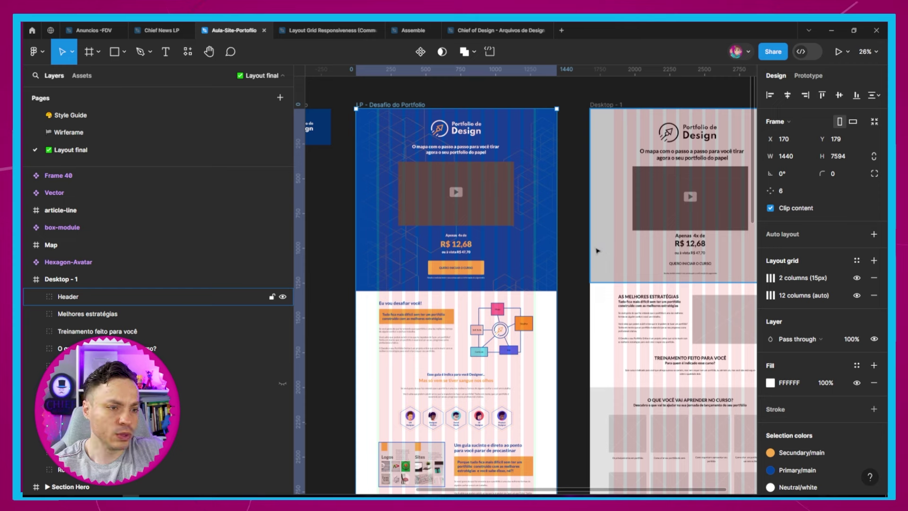
click(192, 51)
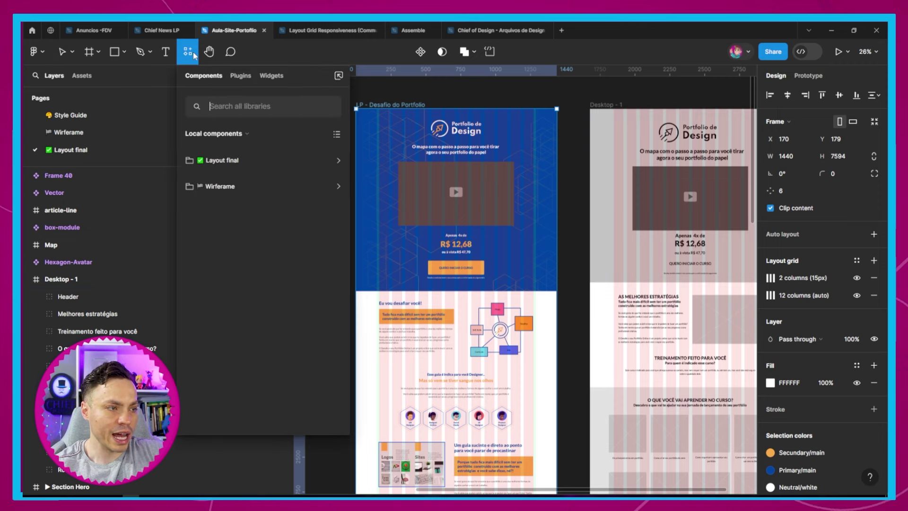
click(240, 76)
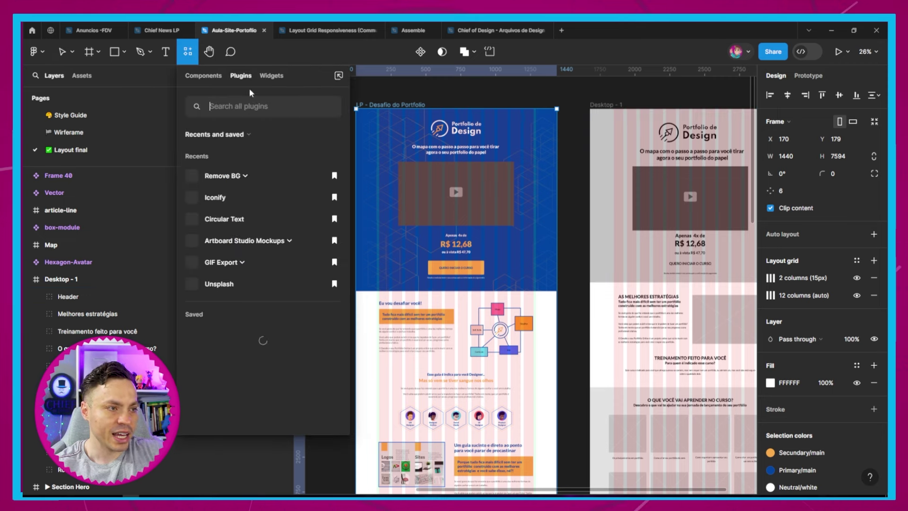
click(248, 106)
text(responsive)
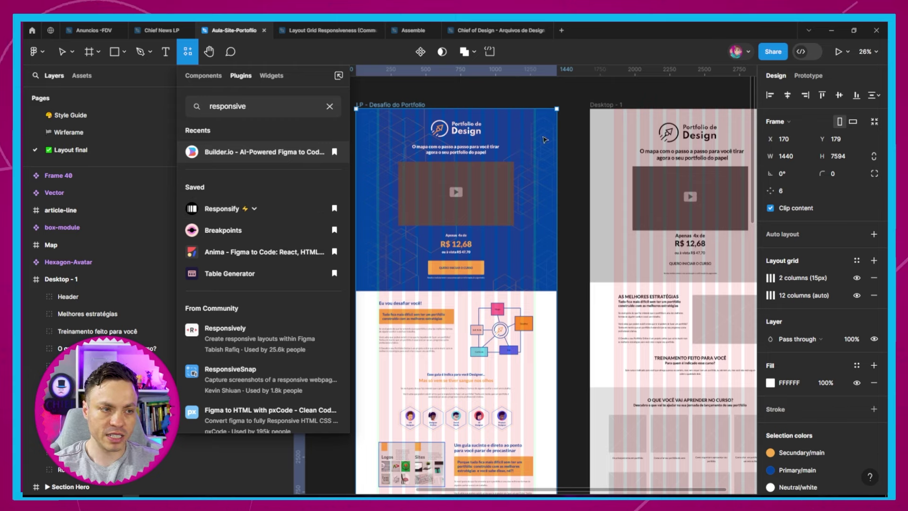
click(585, 152)
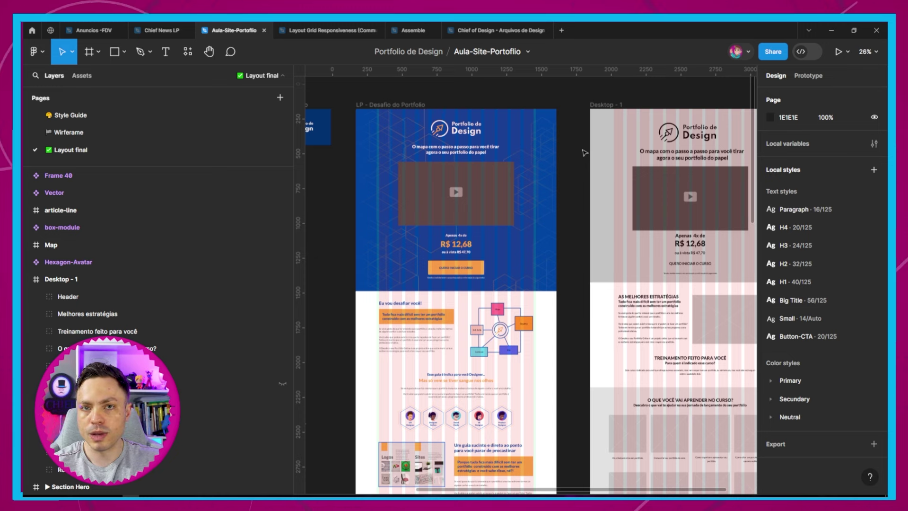
- Bring the whole LP - Desafio do Portfolio frame into view, select it, and hide its 2-column grid
click(487, 173)
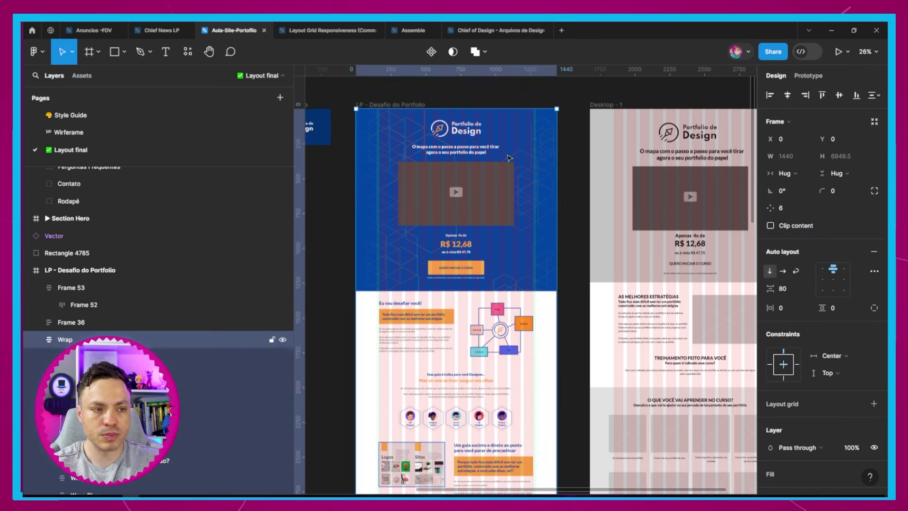
key(shift+Tab)
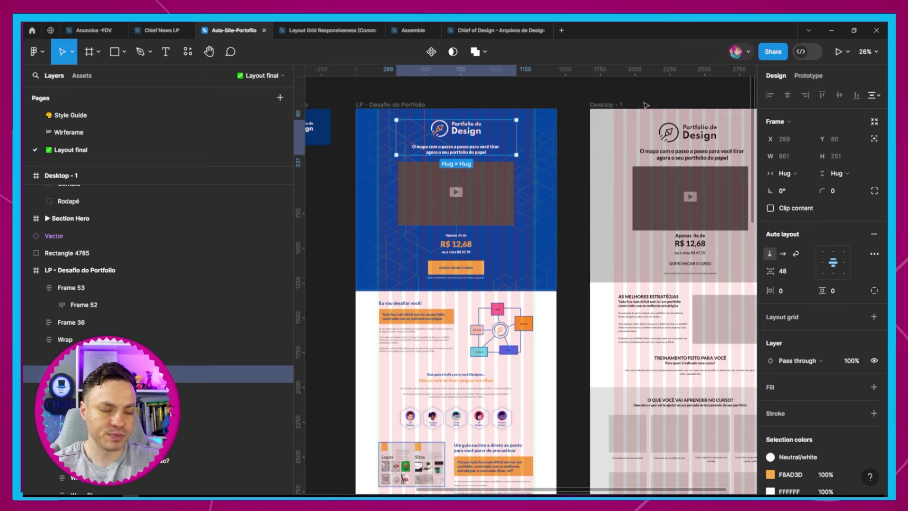
key(Escape)
key(Escape)
drag(684, 132, 589, 137)
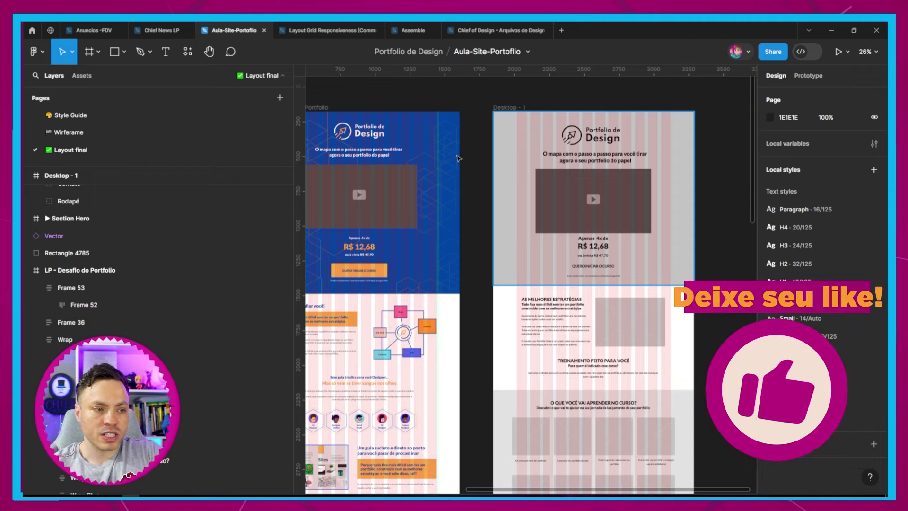
drag(442, 149, 584, 137)
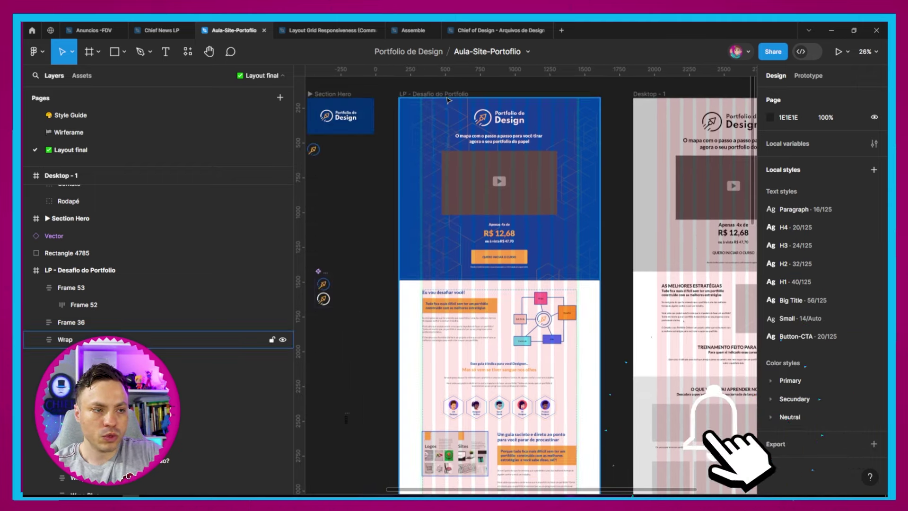
click(142, 270)
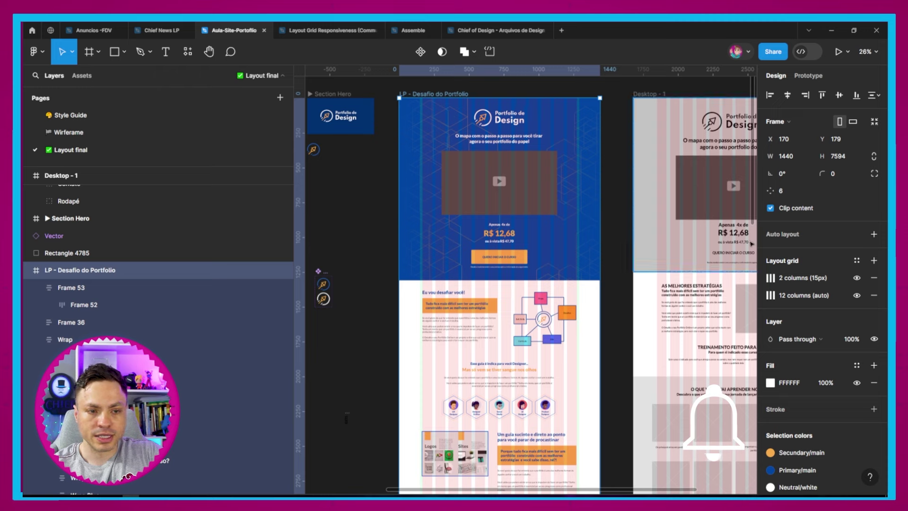
click(856, 278)
- Set the 12-column grid to Center with 72 px columns, then switch to the Layout Grid Responsiveness file
click(770, 295)
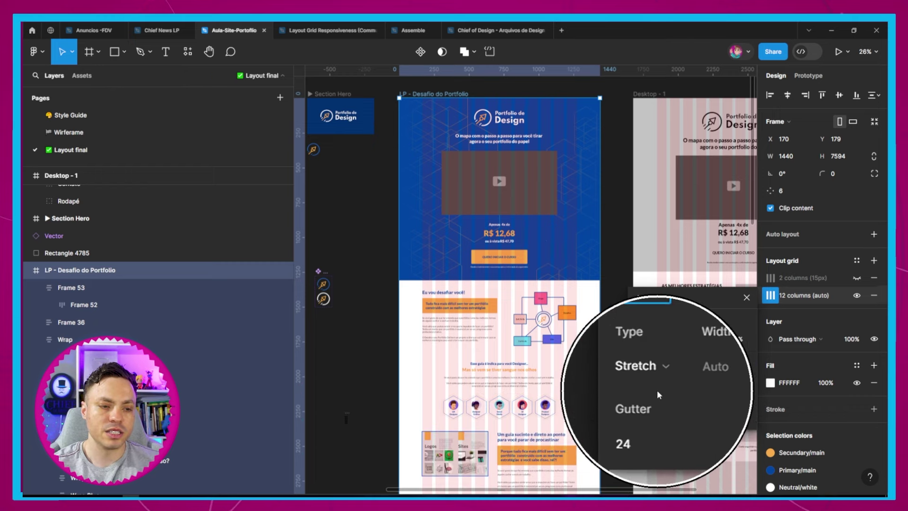
click(658, 378)
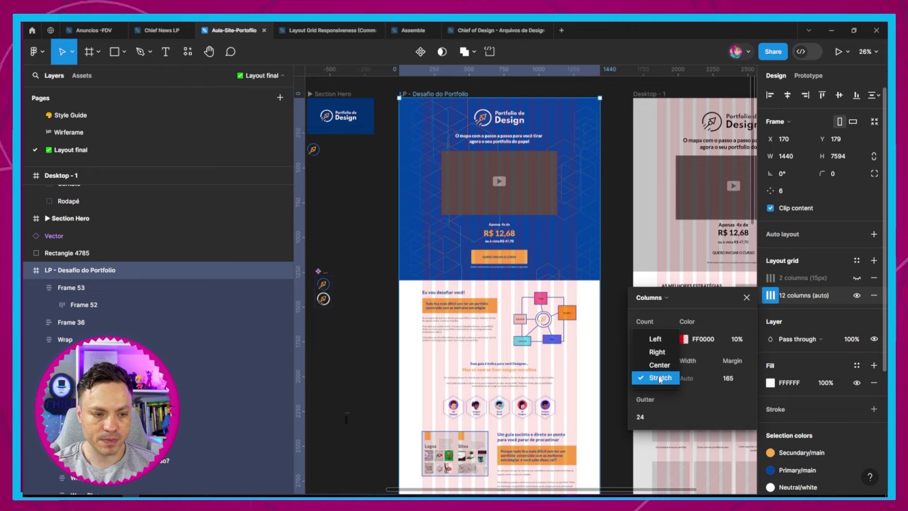
click(659, 365)
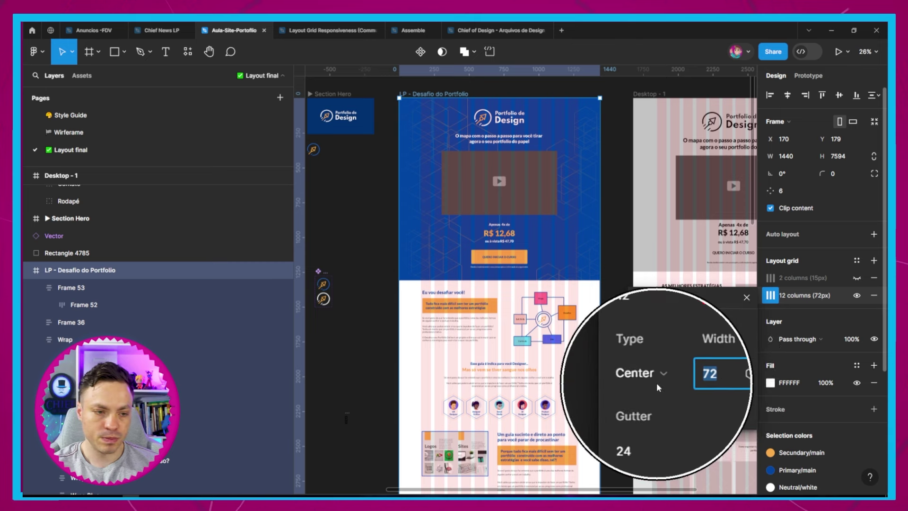
click(646, 378)
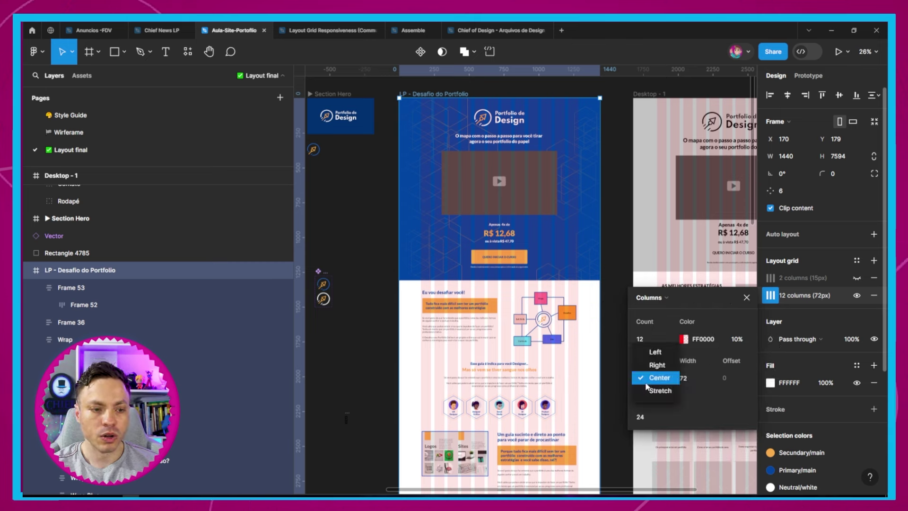
click(708, 404)
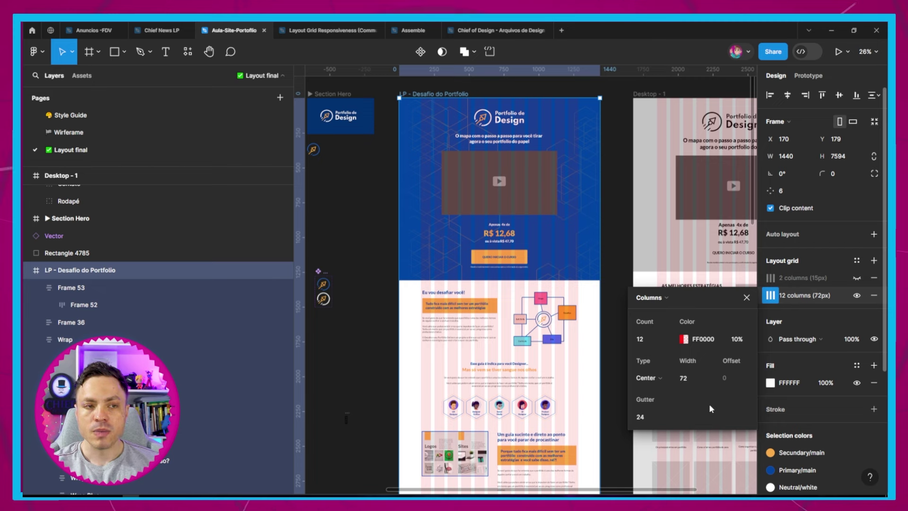
click(341, 31)
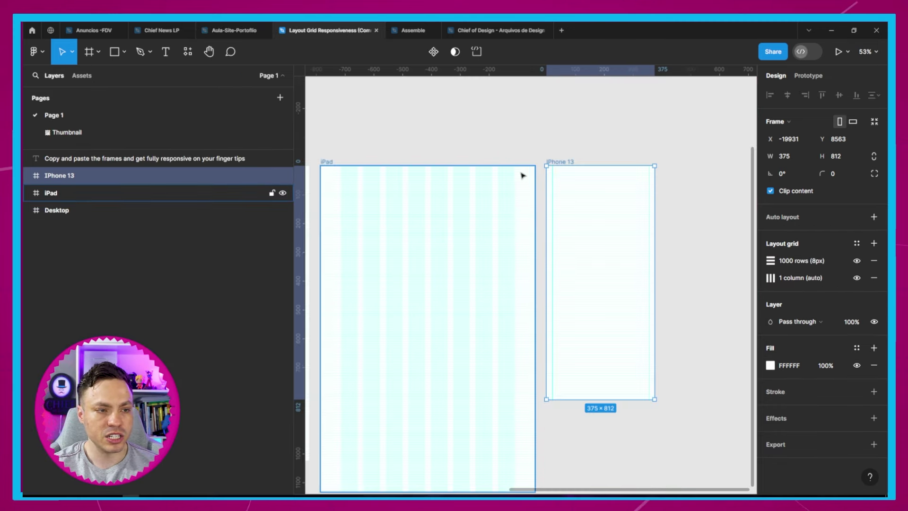
drag(416, 234, 713, 200)
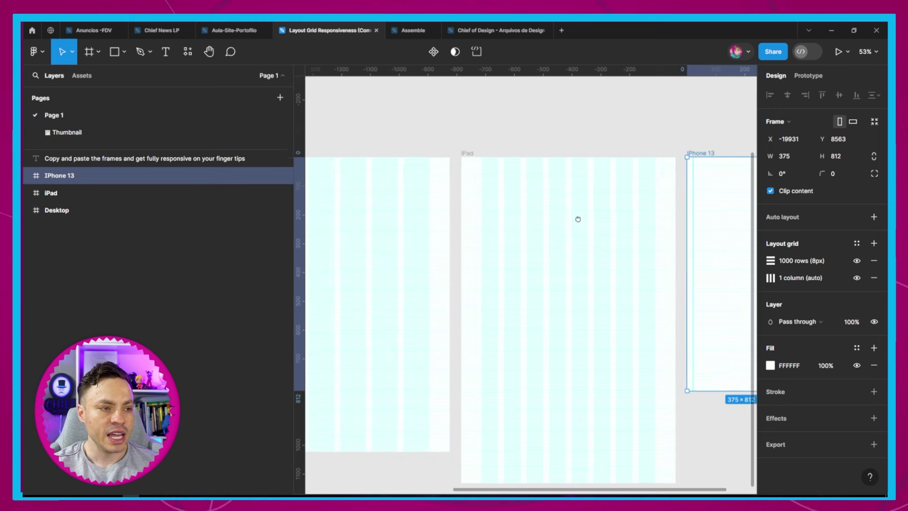
drag(331, 217, 494, 217)
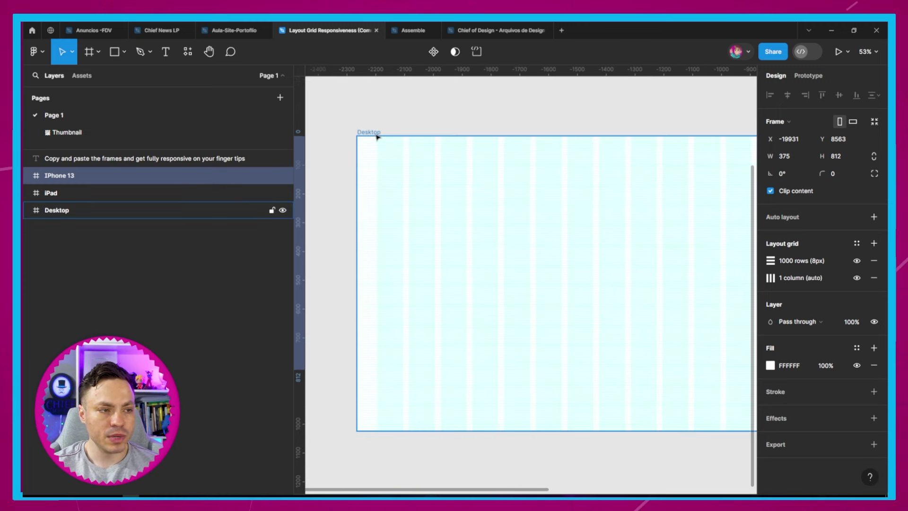
click(374, 133)
click(771, 277)
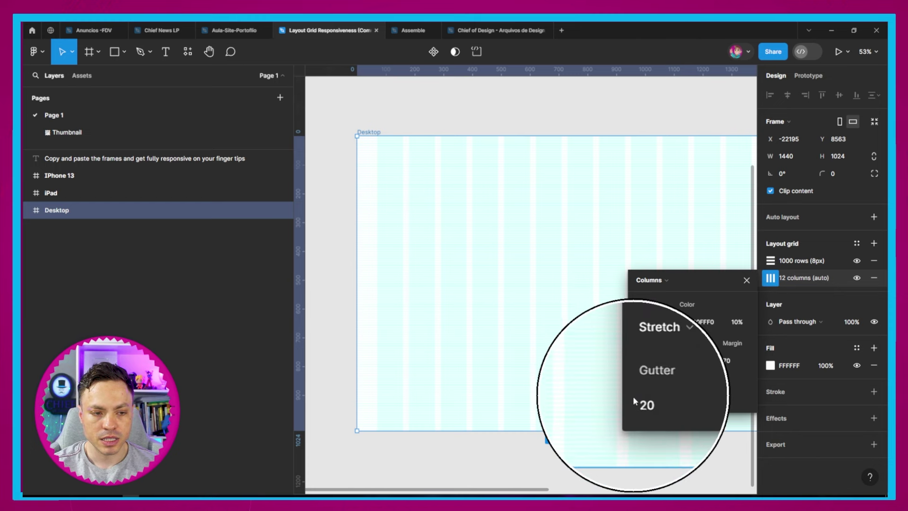
click(657, 362)
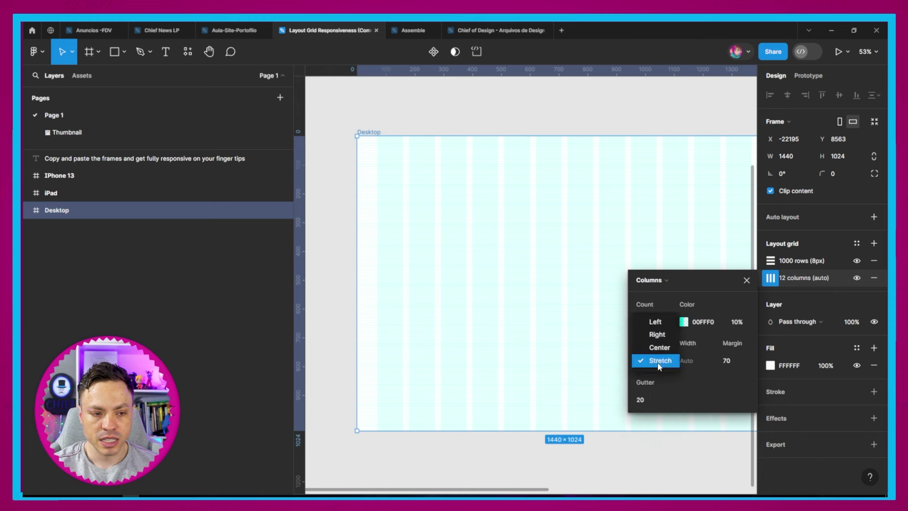
click(664, 349)
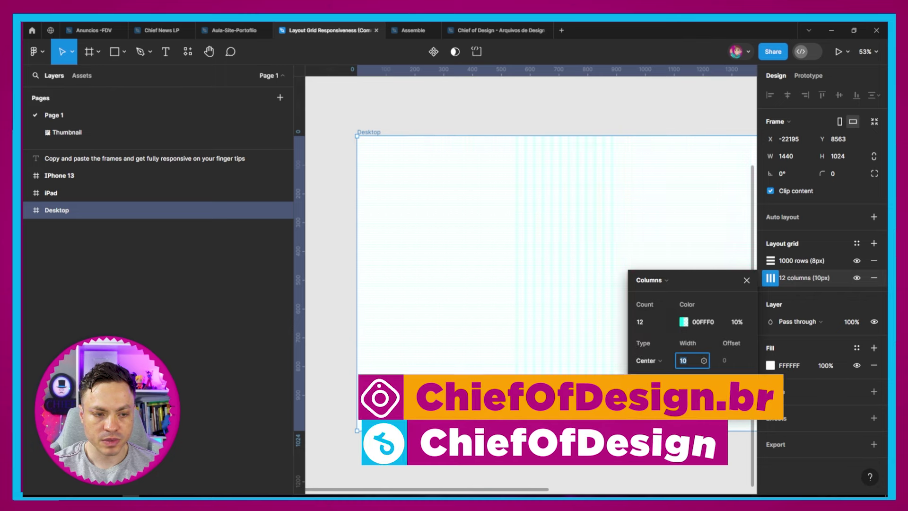
click(652, 360)
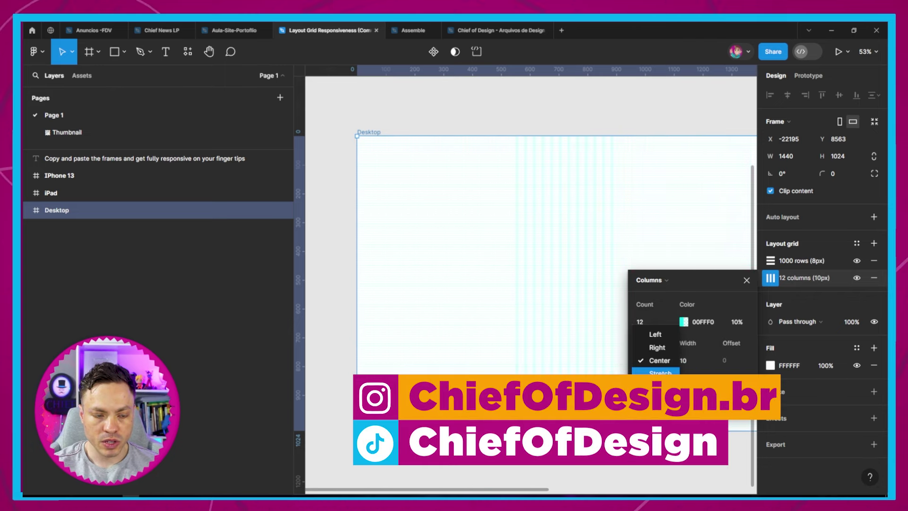
click(660, 372)
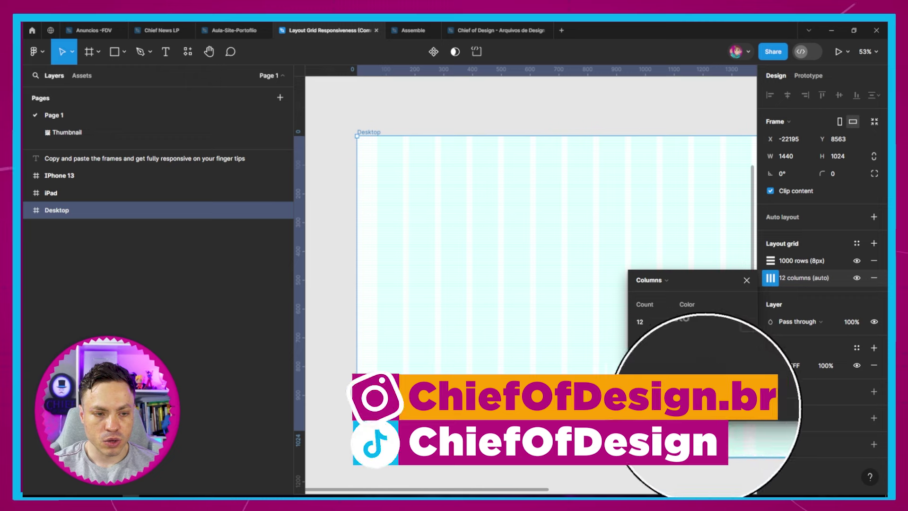
click(123, 52)
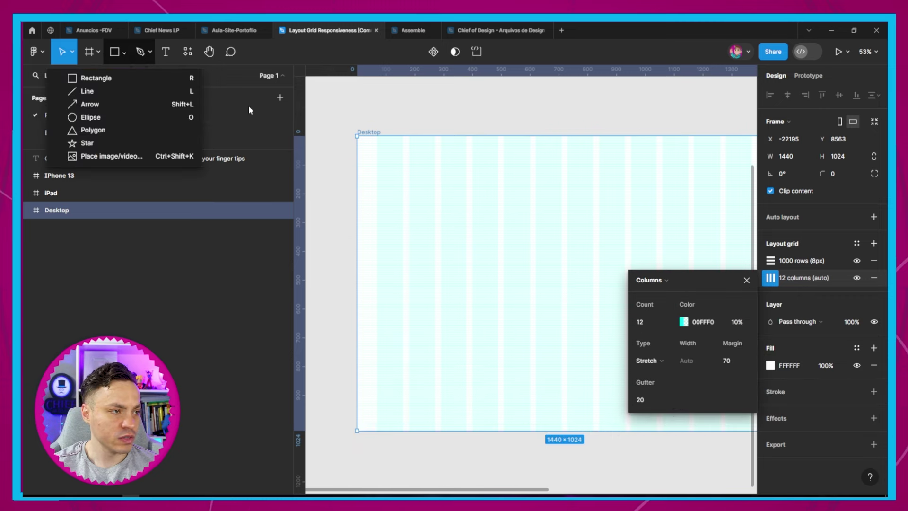
click(324, 120)
key(r)
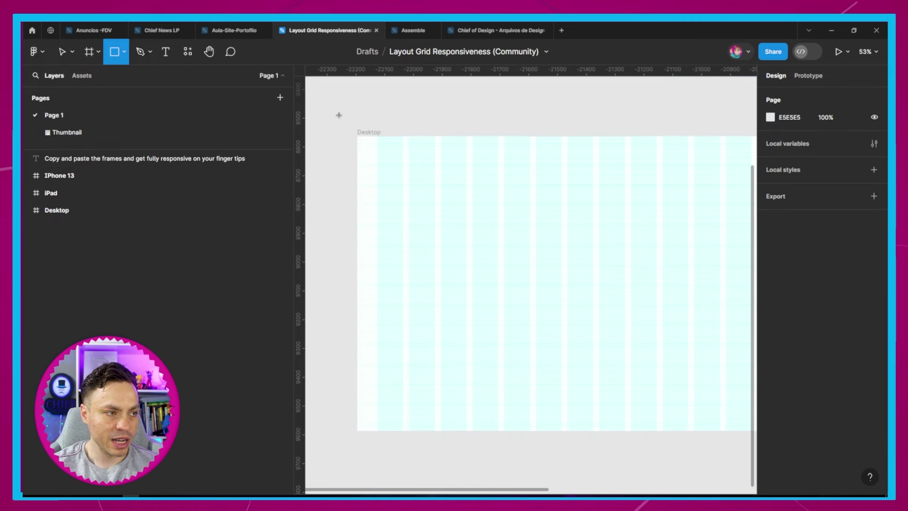
drag(378, 135, 403, 156)
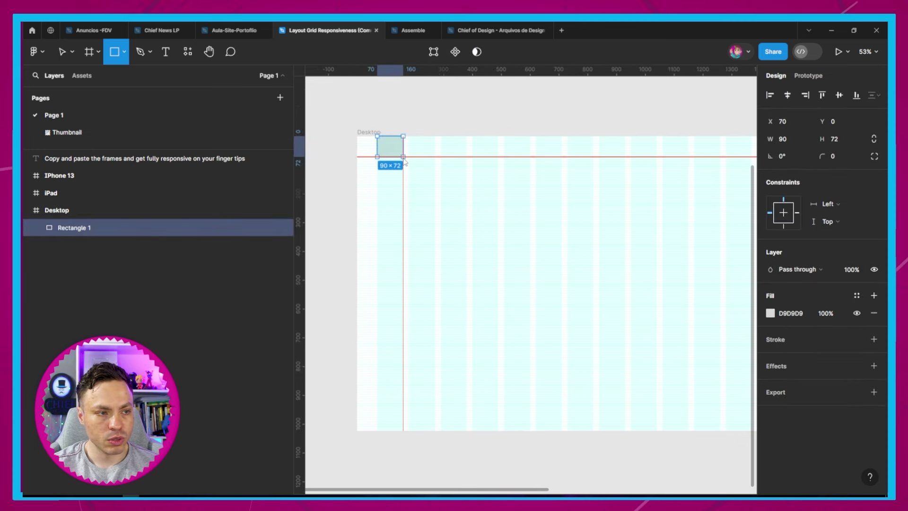
click(416, 121)
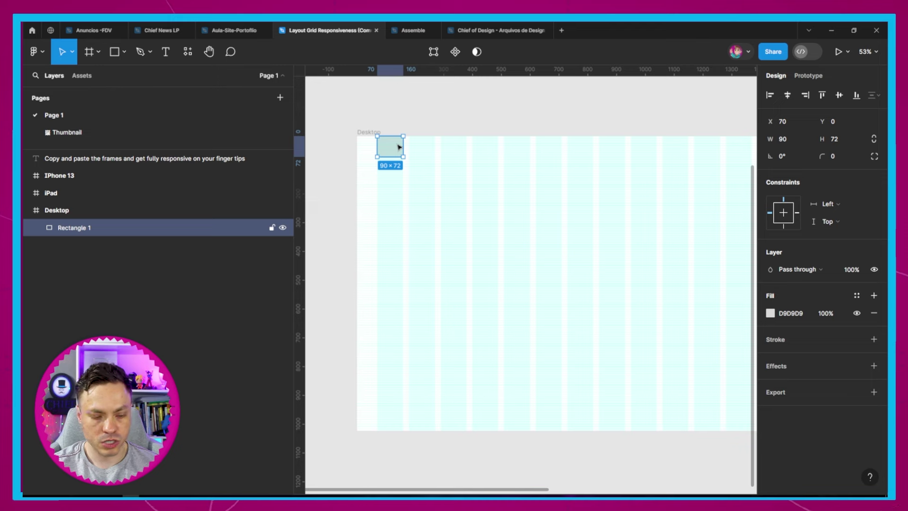
key(Delete)
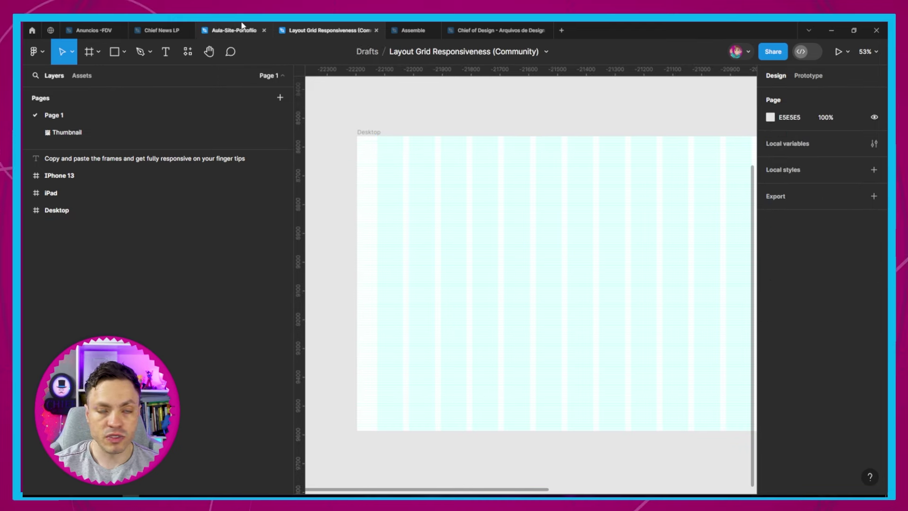
- Return to the Aula-Site-Portofio file and select the Desktop - 1 wireframe frame
click(241, 26)
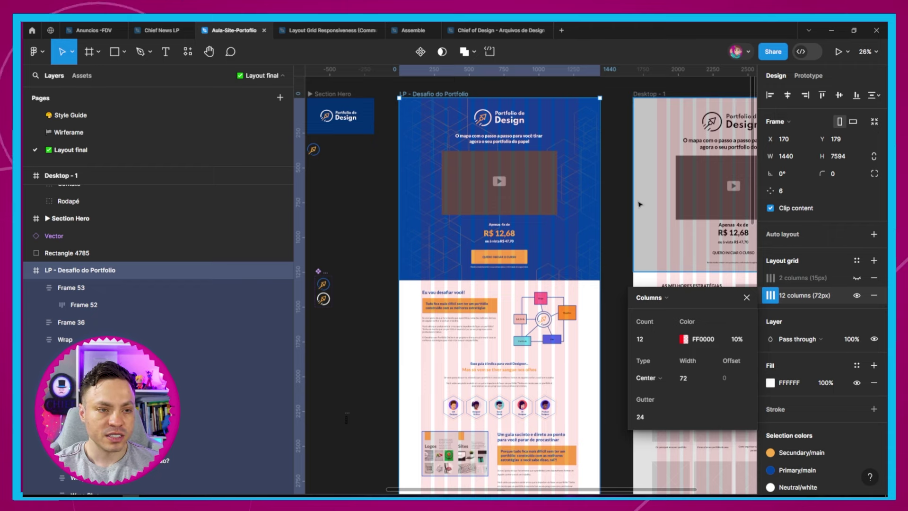
click(638, 159)
ctrl+scroll(624, 156, down, 5)
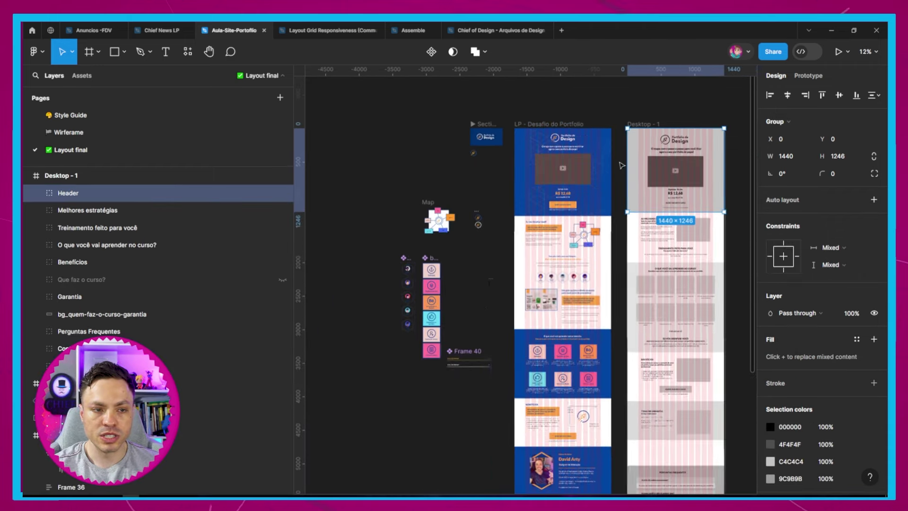
scroll(587, 133, right, 3)
scroll(550, 104, right, 2)
click(560, 112)
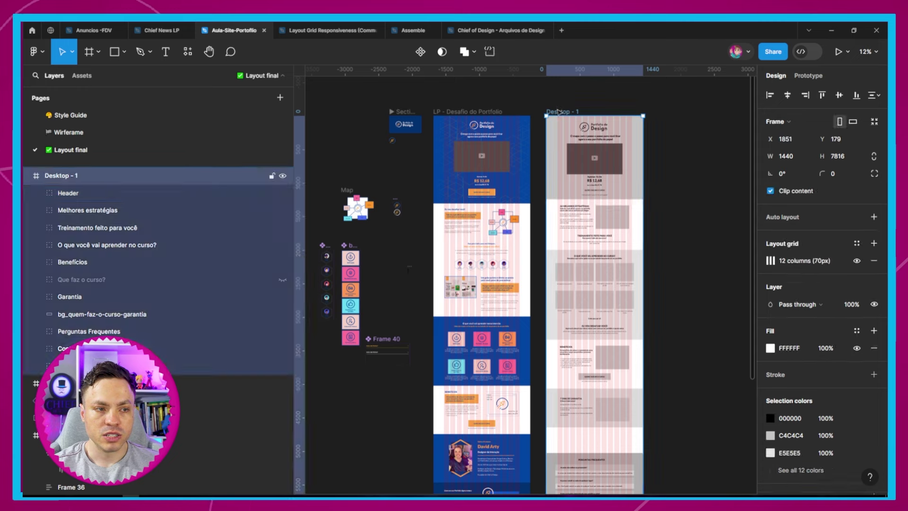
- Move Desktop - 1 onto the Wirferame page, then return to the Layout final page
key(Escape)
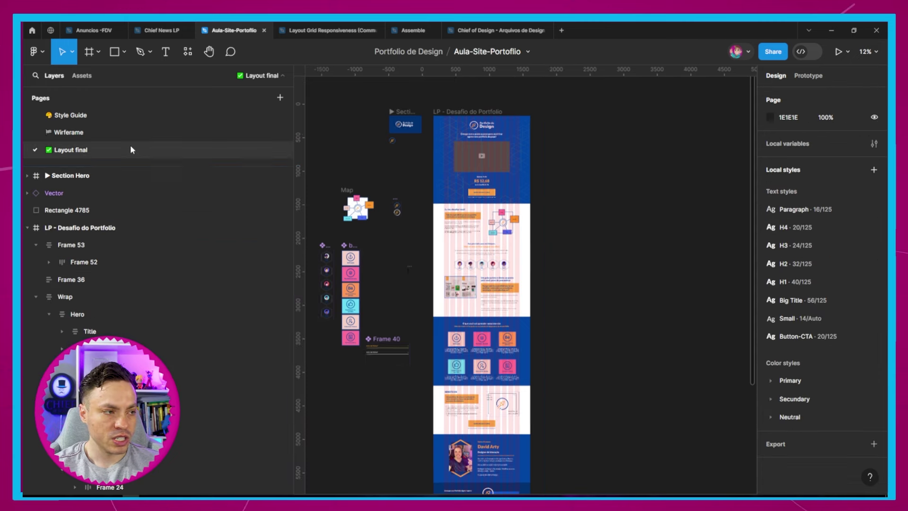
click(98, 132)
key(ctrl+v)
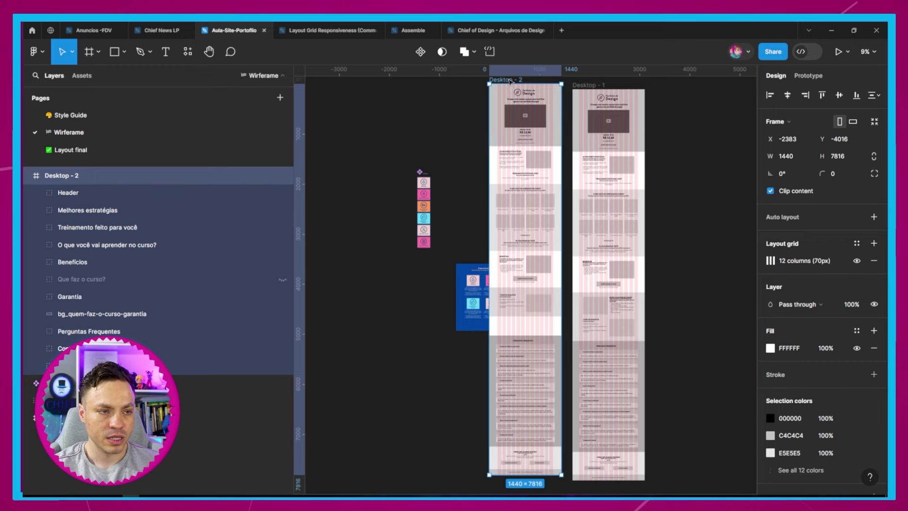
drag(510, 82, 689, 85)
click(79, 150)
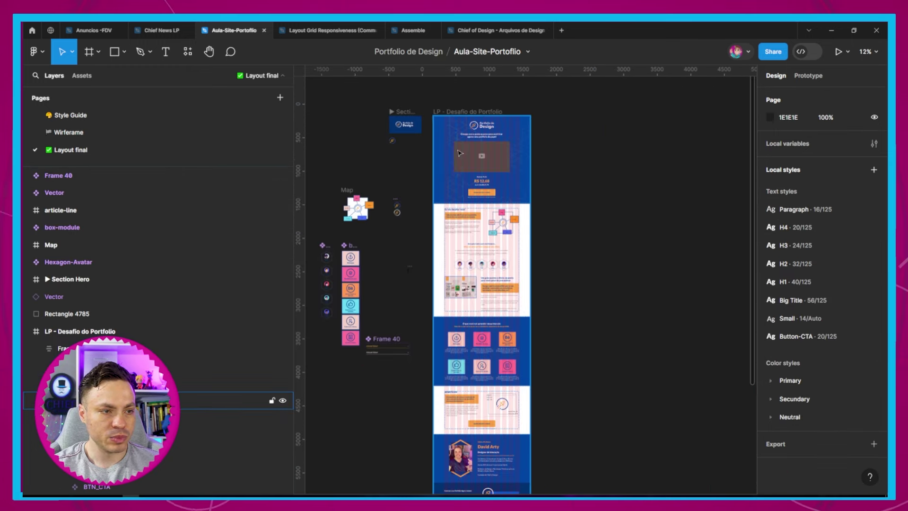
click(484, 113)
- Duplicate the LP - Desafio do Portfolio frame and bring the copy into view
key(ctrl+d)
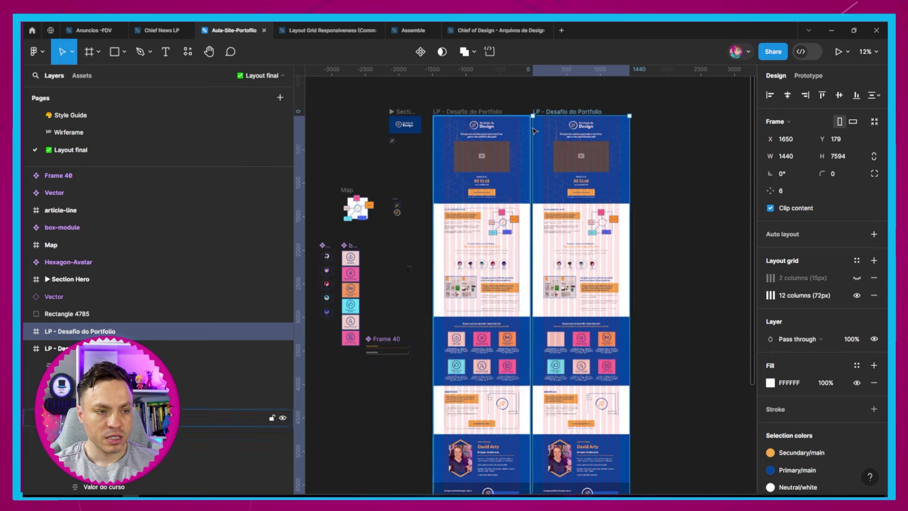
scroll(549, 142, up, 5)
drag(548, 142, 412, 234)
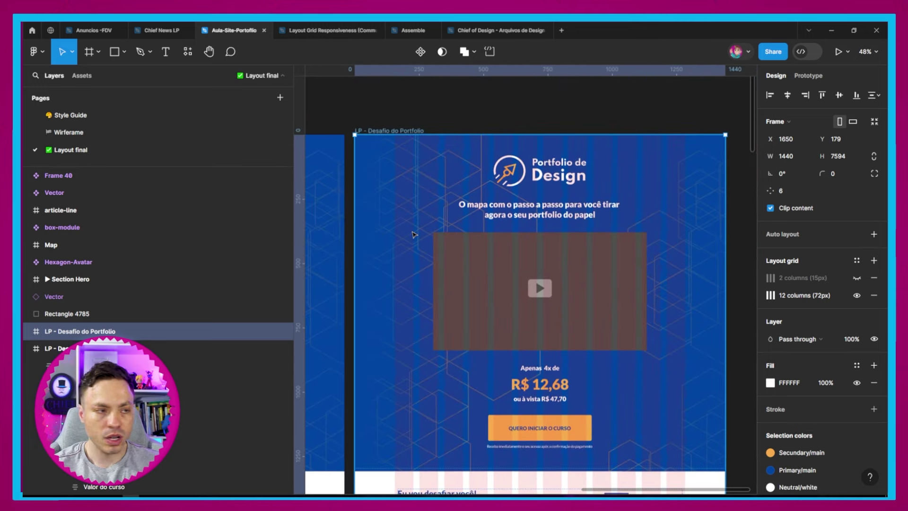
- Draw a 929 × 139 grey rectangle above the copied frame's top edge
click(116, 58)
mouse_move(396, 99)
mouse_down()
mouse_move(426, 114)
mouse_move(687, 136)
mouse_up()
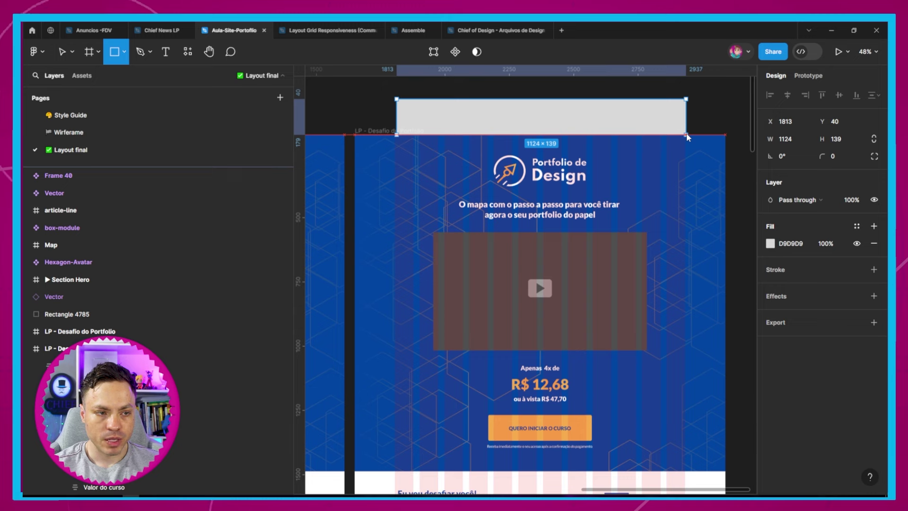
drag(687, 137, 636, 137)
ctrl+scroll(615, 136, up, 3)
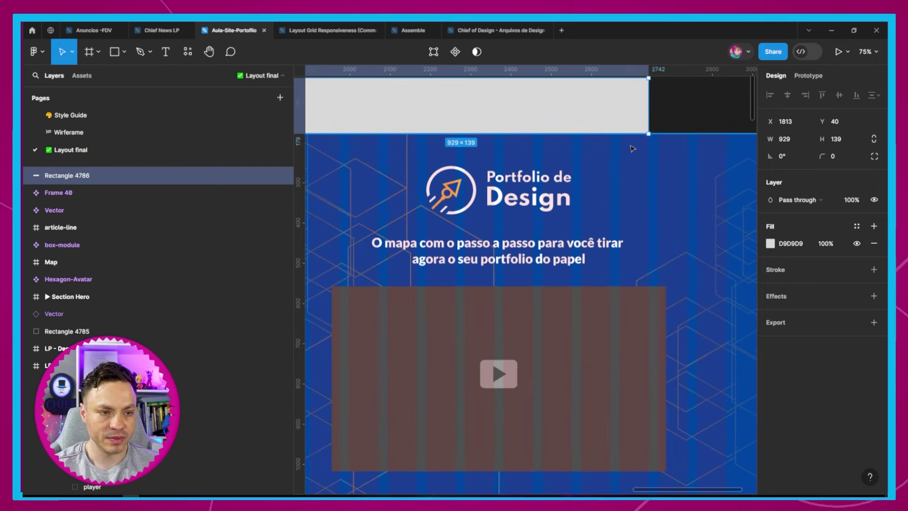
scroll(374, 188, left, 5)
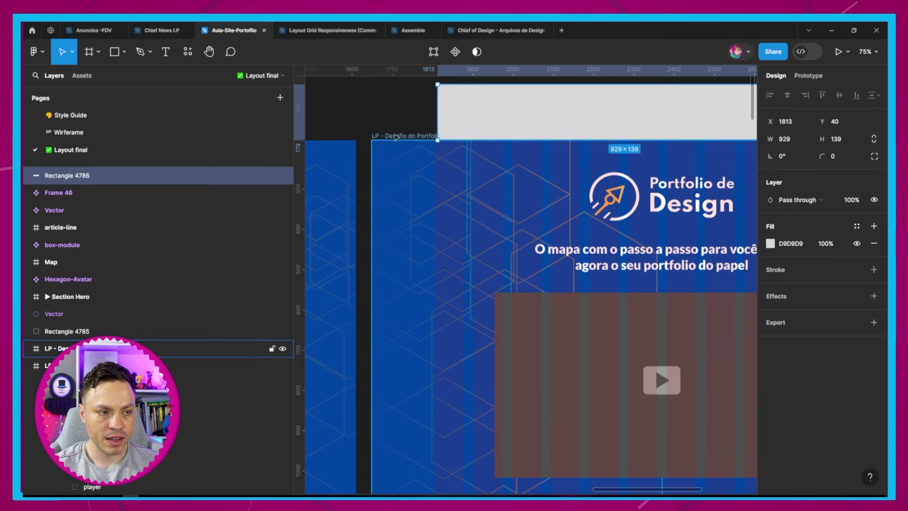
- Raise the copied frame's FF0000 12-column grid colour to 60% opacity
click(722, 272)
click(770, 295)
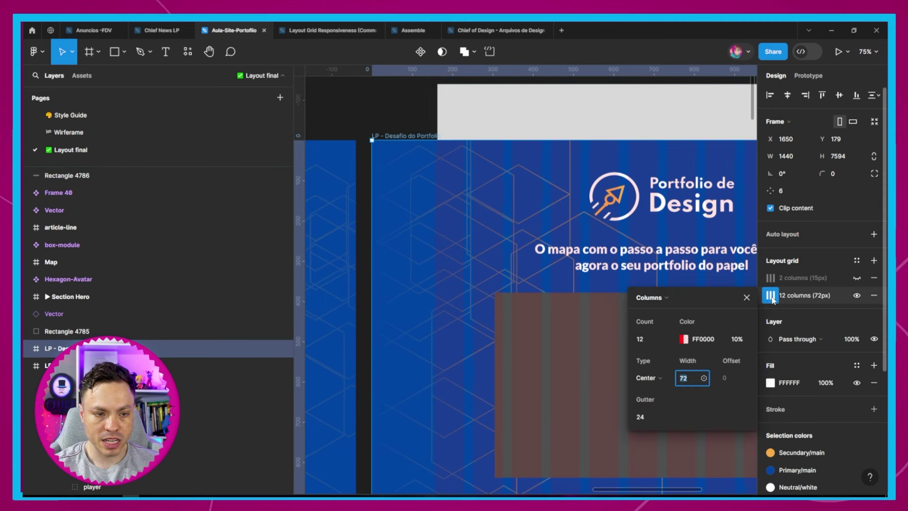
click(684, 339)
click(731, 339)
key(Up)
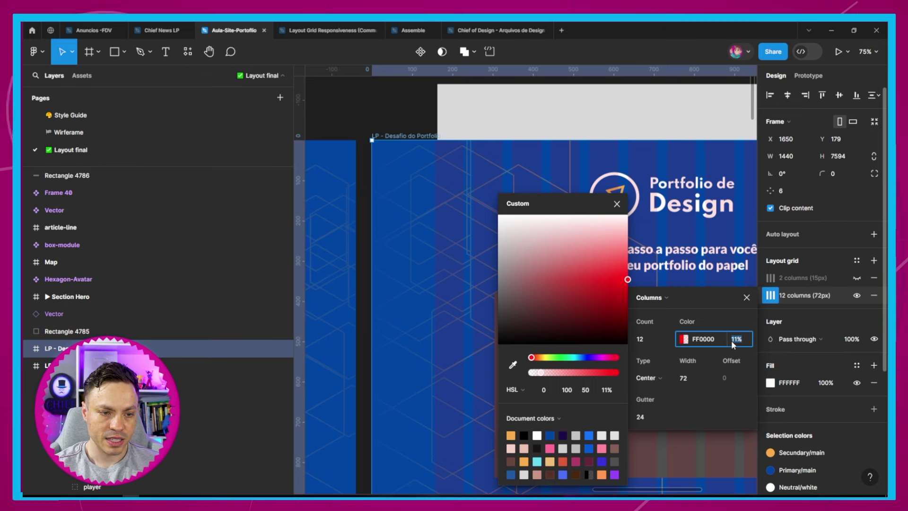
text(60)
key(Return)
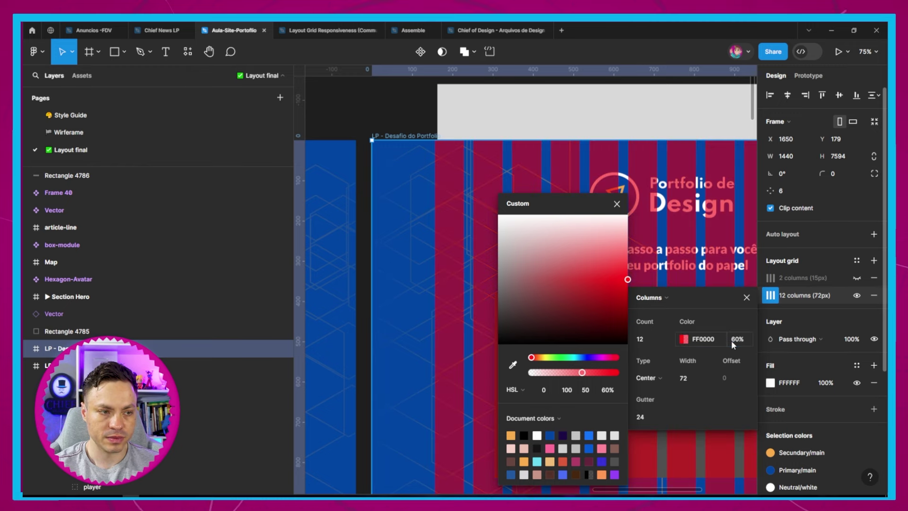
click(746, 297)
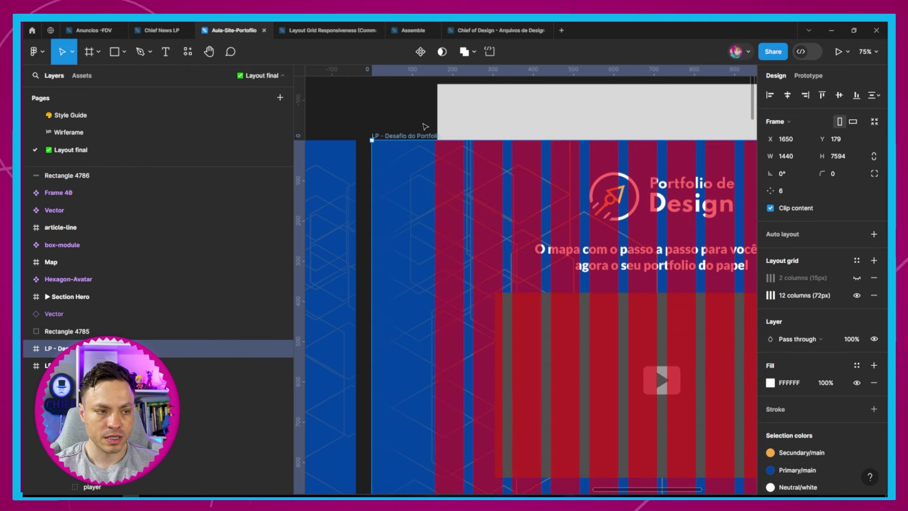
scroll(421, 125, down, 3)
click(599, 122)
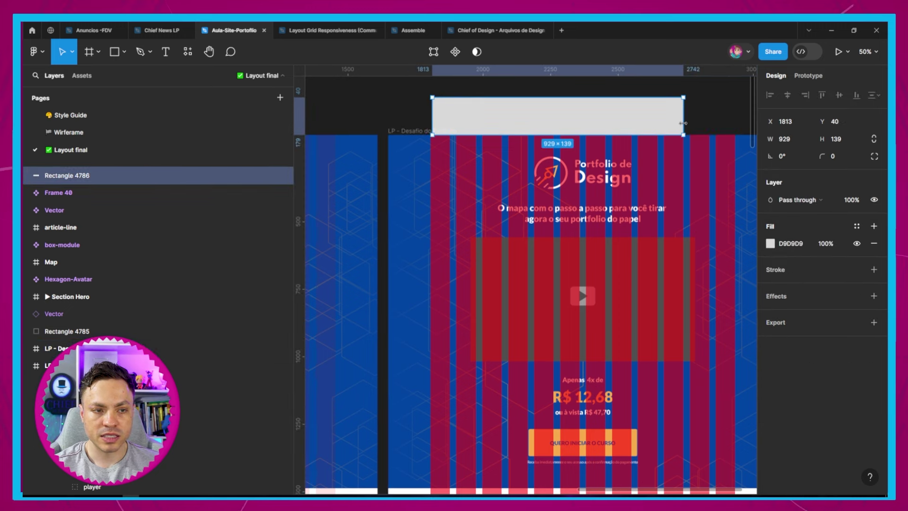
- Resize the grey rectangle against the grid columns until it measures 224 × 139
drag(683, 123, 629, 121)
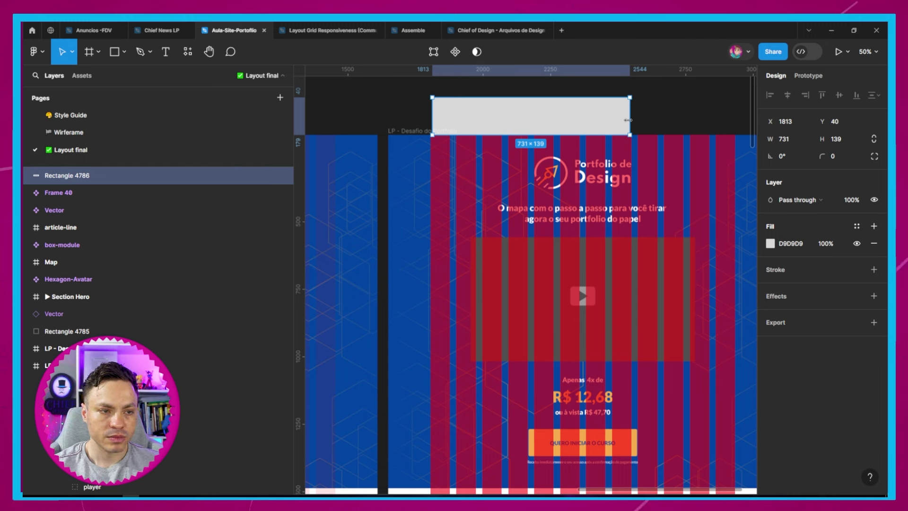
drag(627, 120, 529, 134)
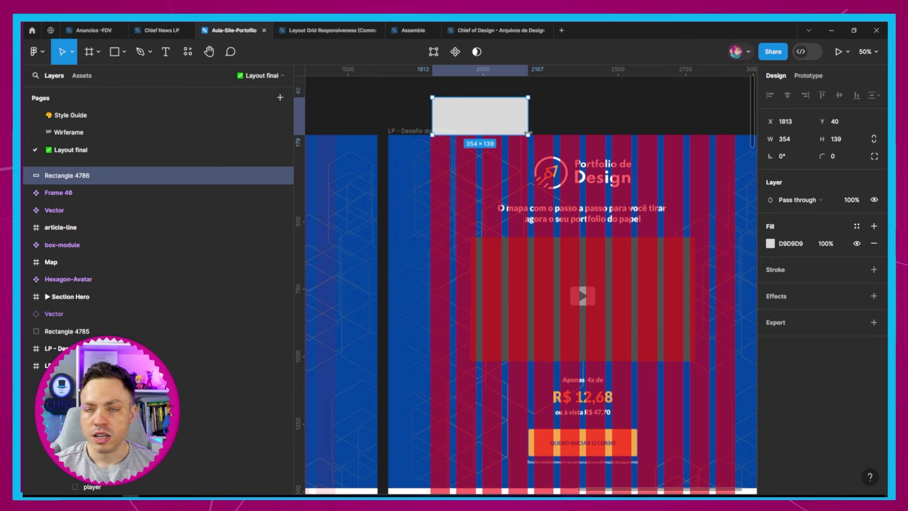
mouse_move(528, 134)
mouse_down()
mouse_move(468, 131)
mouse_move(478, 146)
mouse_up()
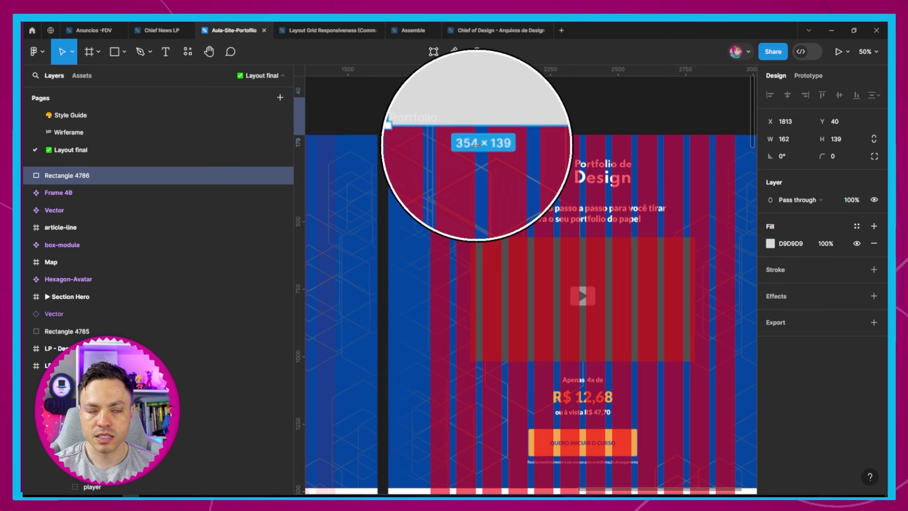
drag(478, 145, 604, 142)
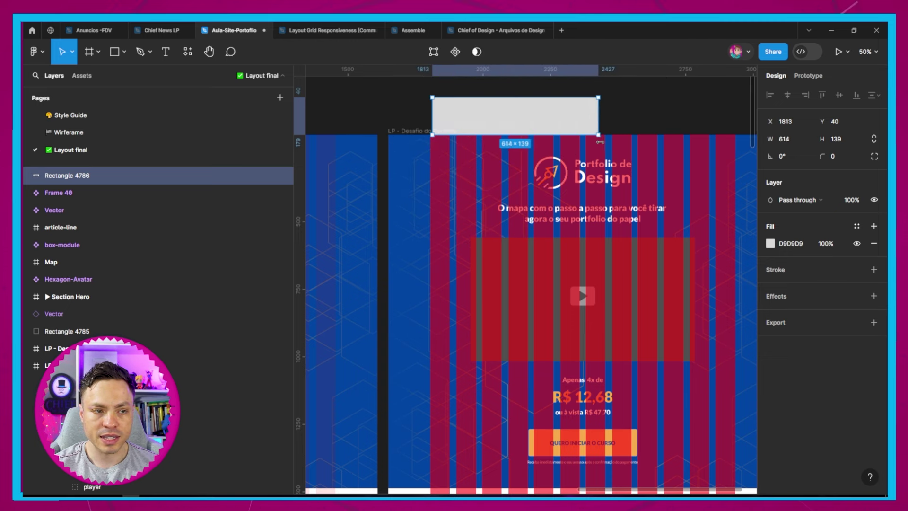
mouse_move(483, 144)
mouse_down()
mouse_move(683, 148)
mouse_move(504, 148)
mouse_up()
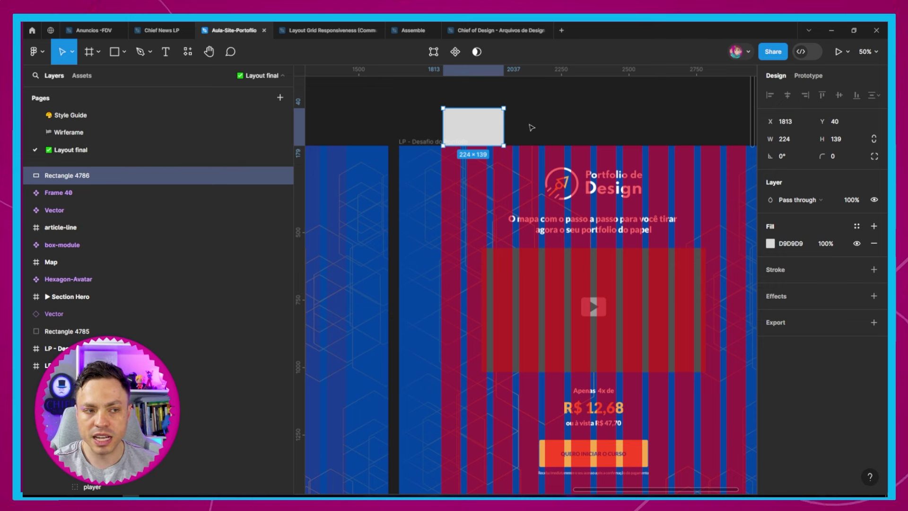
- Try the grey rectangle at widths of 162, about 923 and 164, then delete it
drag(504, 127, 488, 134)
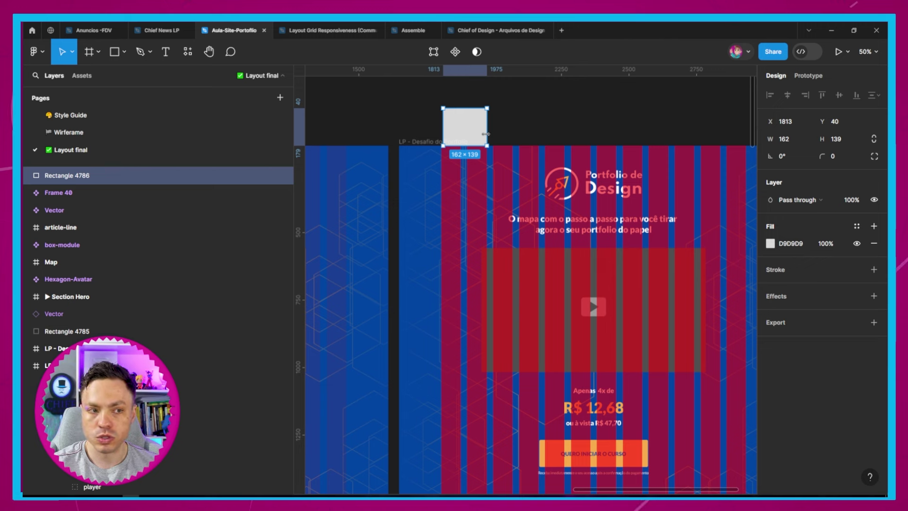
drag(486, 134, 615, 141)
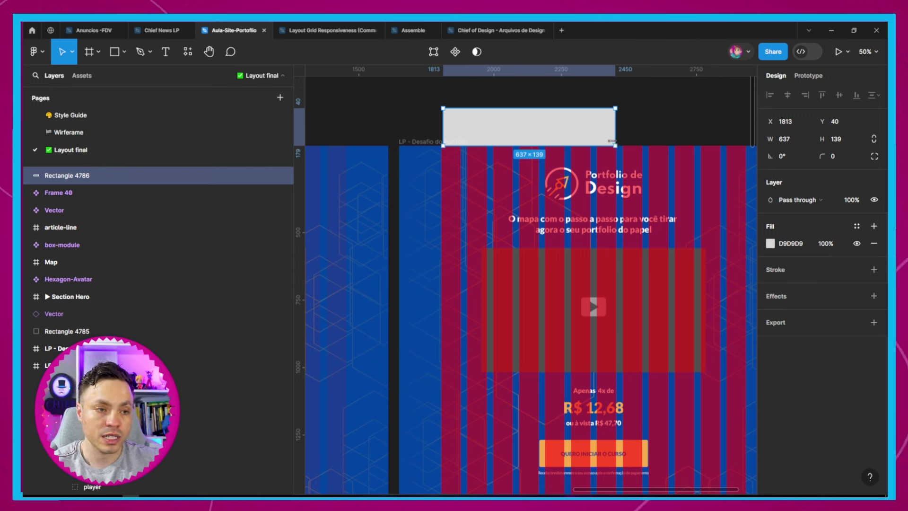
drag(615, 128, 697, 134)
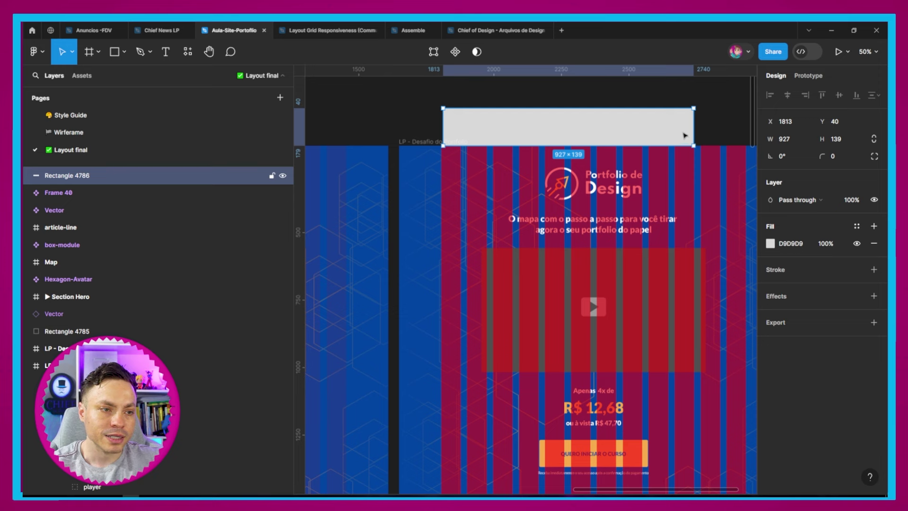
click(700, 114)
click(679, 131)
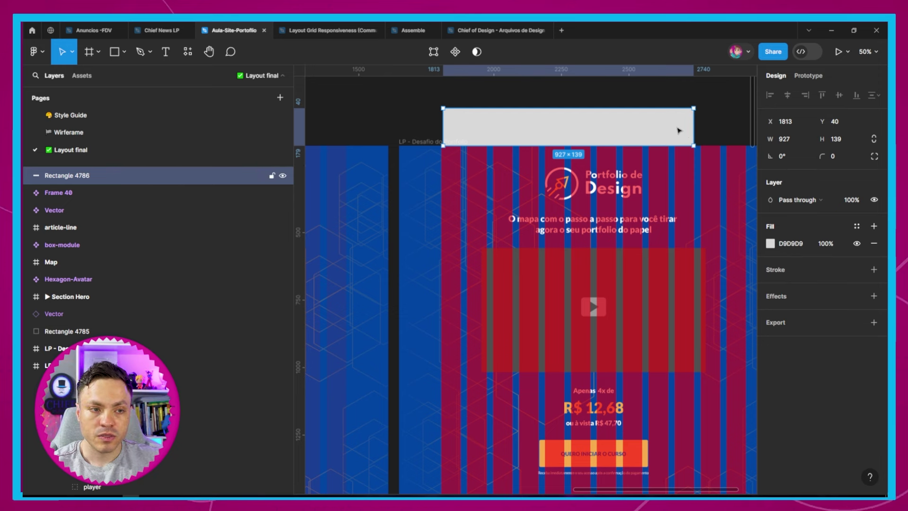
mouse_move(685, 124)
mouse_down()
mouse_move(487, 153)
mouse_move(693, 148)
mouse_up()
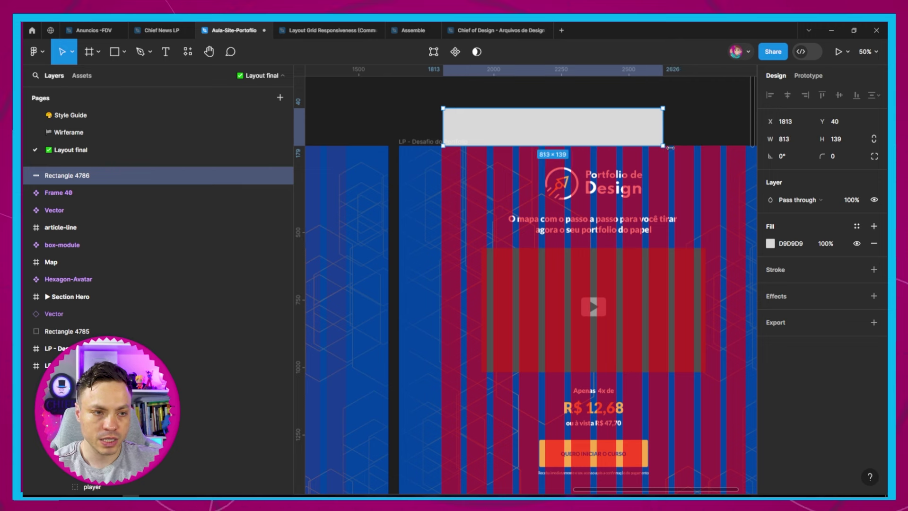
click(698, 142)
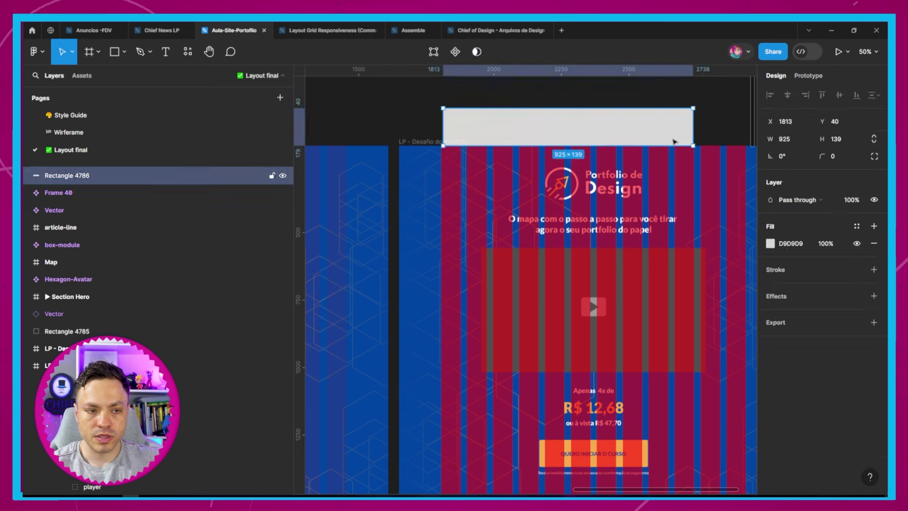
key(Delete)
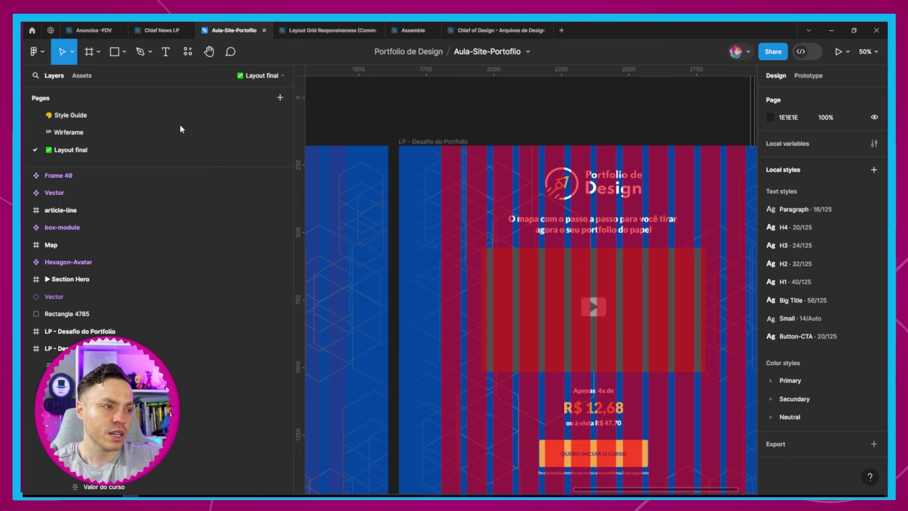
click(114, 52)
- Draw a thin rectangle along the hero's top, size it to 576 × 67, then delete it
mouse_move(435, 127)
mouse_down()
mouse_move(740, 145)
mouse_move(691, 150)
mouse_up()
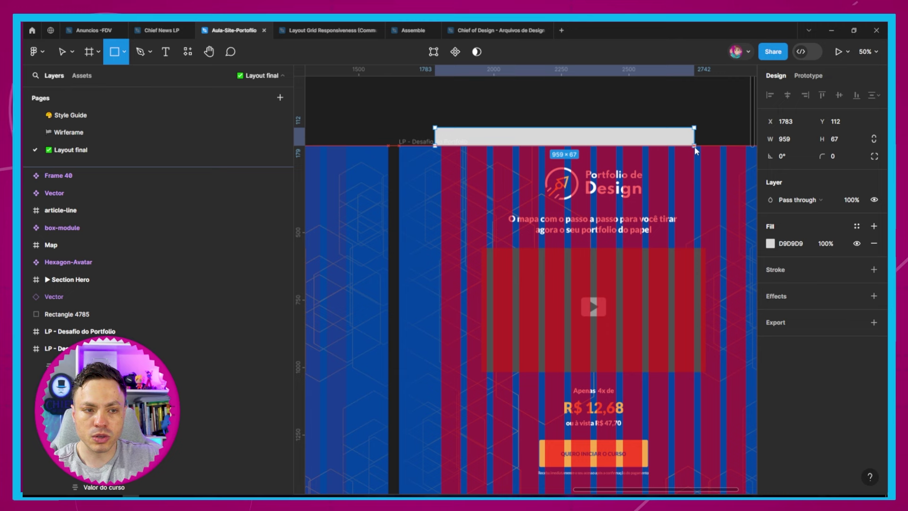
drag(696, 150, 643, 152)
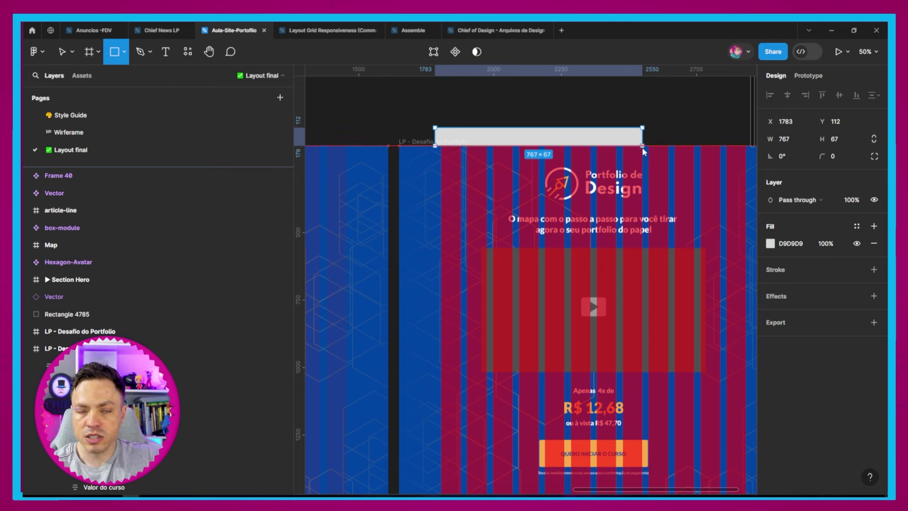
mouse_move(643, 152)
mouse_down()
mouse_move(539, 150)
mouse_move(591, 149)
mouse_up()
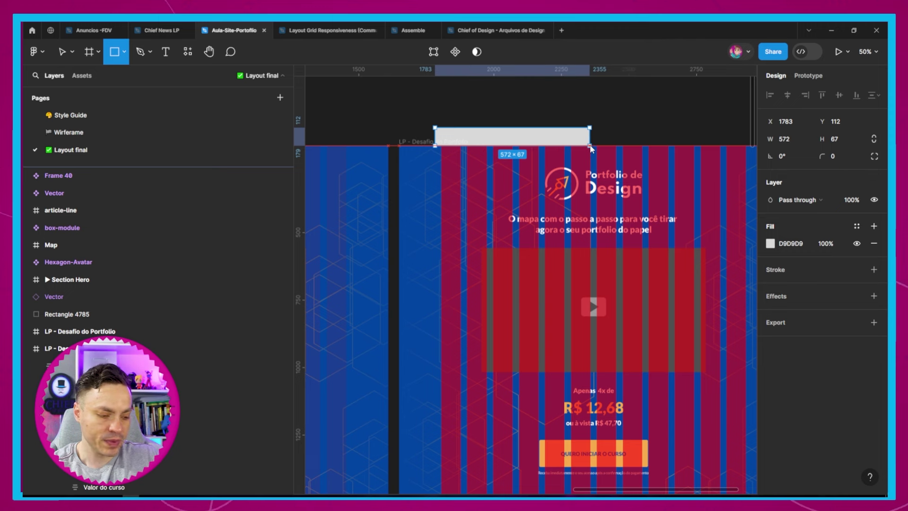
mouse_move(590, 149)
mouse_down()
mouse_move(542, 150)
mouse_move(614, 149)
mouse_move(589, 150)
mouse_up()
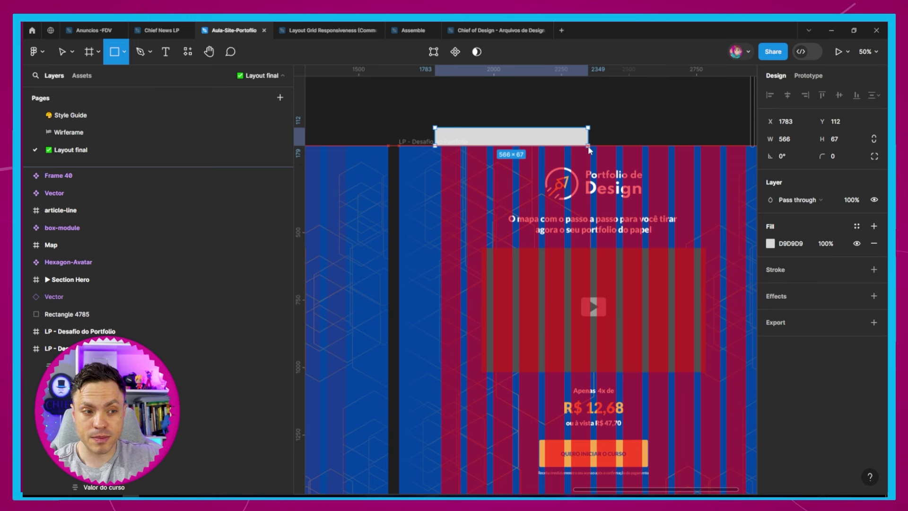
mouse_move(588, 149)
mouse_down()
mouse_move(539, 150)
mouse_move(592, 149)
mouse_up()
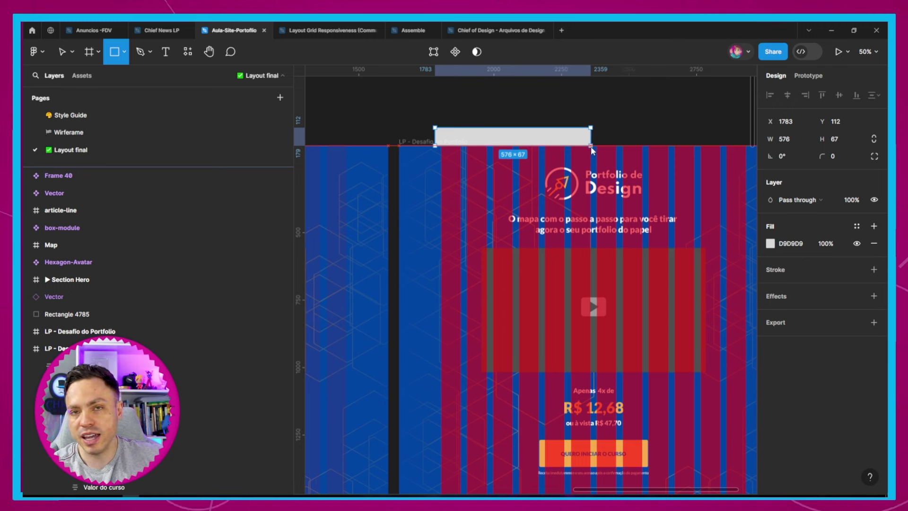
drag(592, 151, 590, 147)
click(610, 109)
click(580, 134)
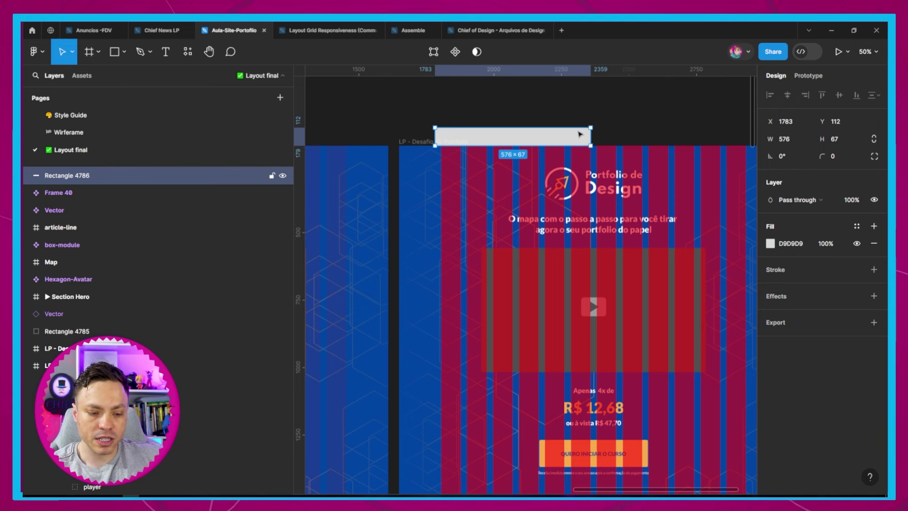
key(Delete)
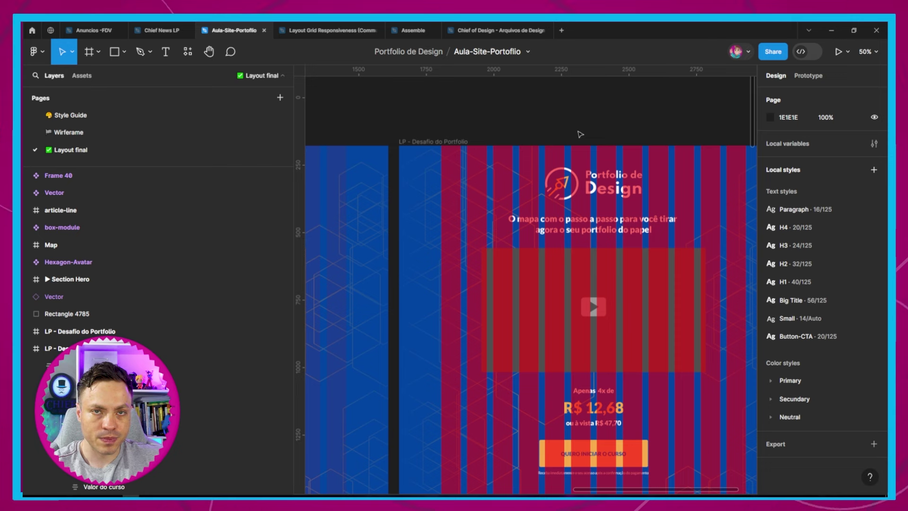
- Open the Assemble file and pan so its desktop frame sits beside the 360-wide Mobile frame
click(414, 32)
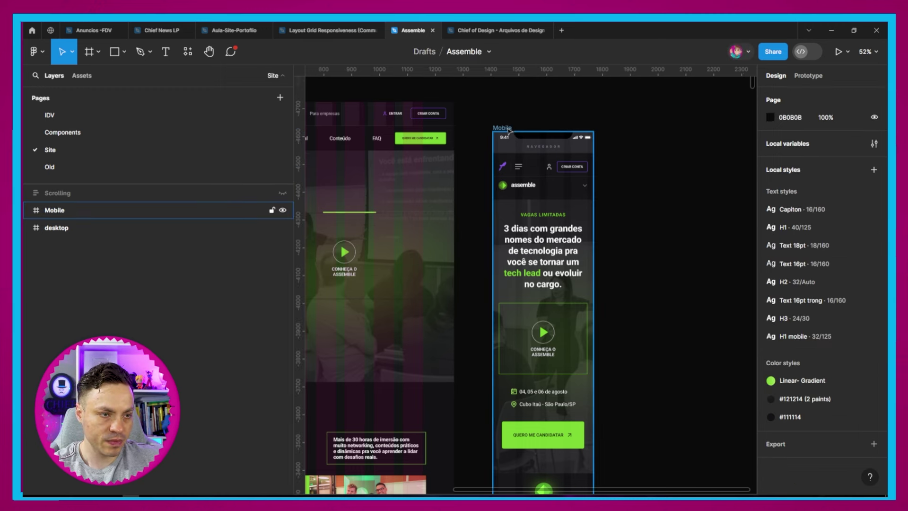
drag(507, 128, 496, 103)
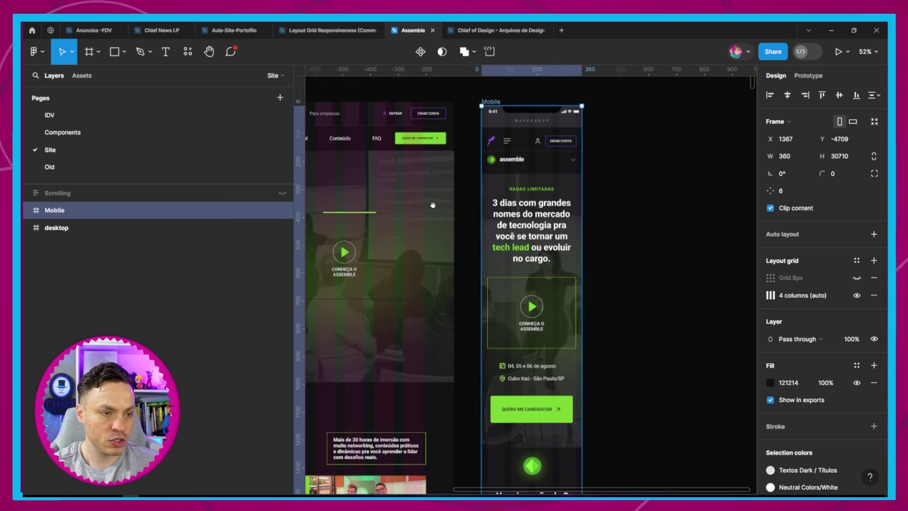
drag(431, 203, 708, 209)
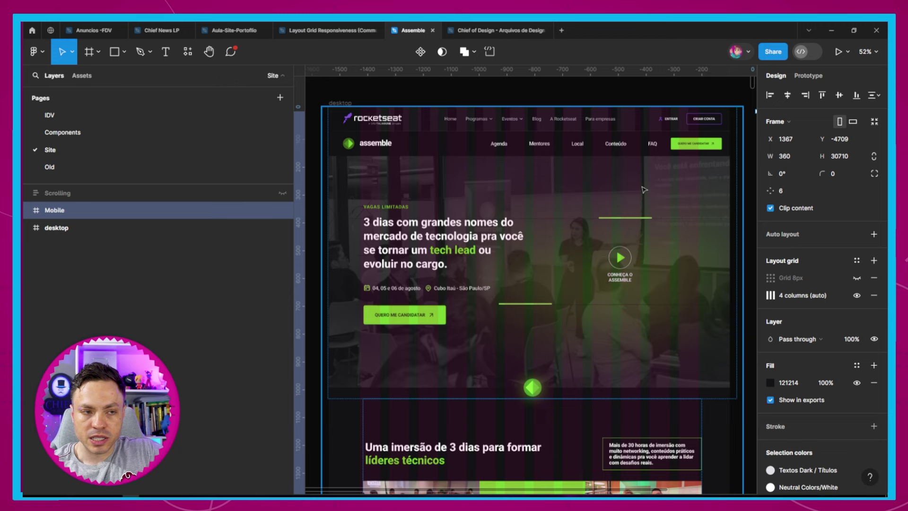
click(770, 295)
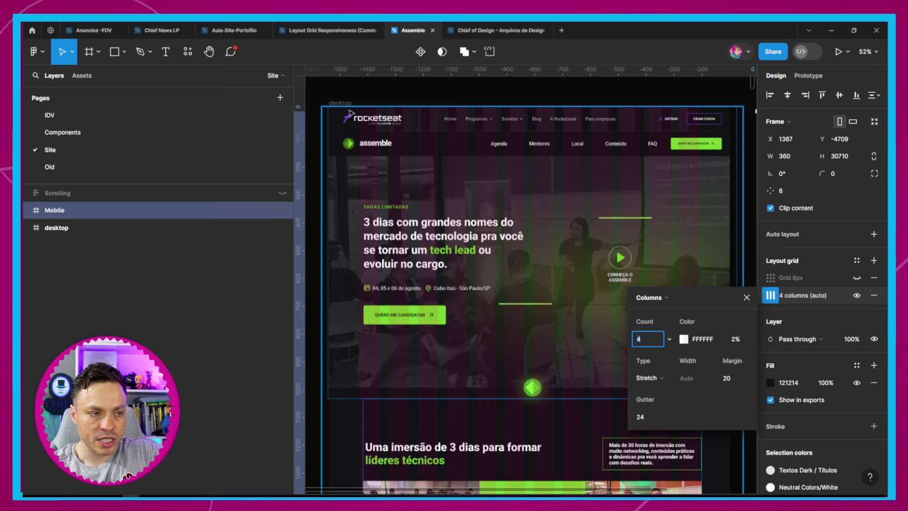
click(350, 113)
click(770, 295)
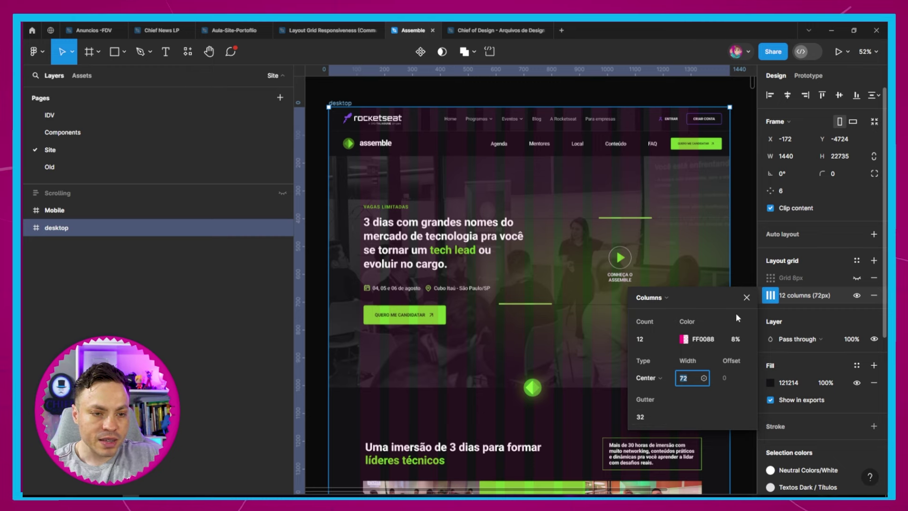
click(745, 297)
scroll(717, 245, down, 5)
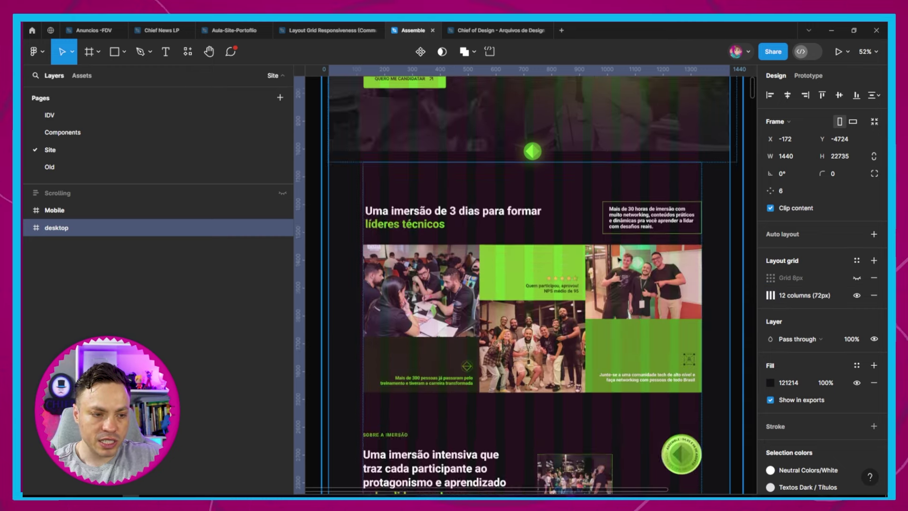
scroll(700, 284, down, 5)
scroll(686, 325, down, 7)
scroll(687, 325, down, 5)
scroll(687, 326, down, 6)
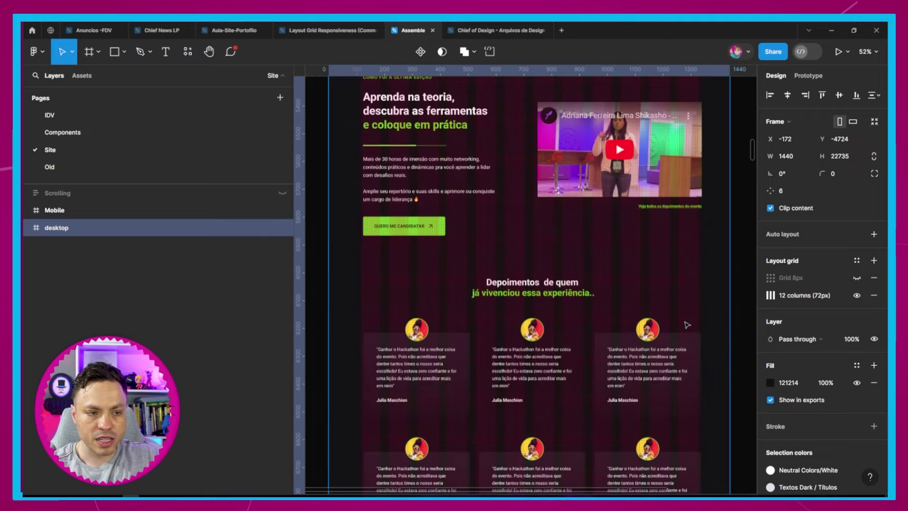
scroll(686, 325, down, 4)
scroll(687, 325, down, 5)
scroll(687, 325, down, 4)
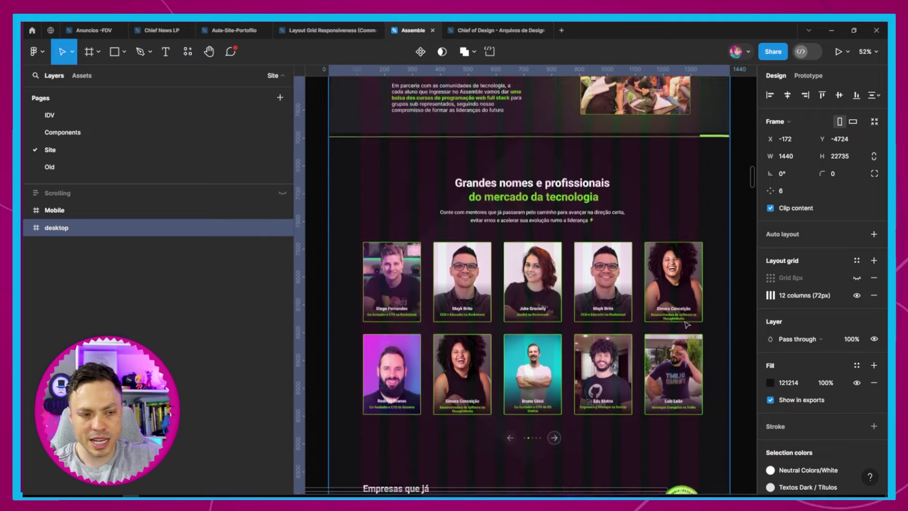
scroll(686, 325, down, 4)
ctrl+scroll(686, 326, down, 5)
scroll(687, 325, up, 10)
scroll(687, 325, right, 5)
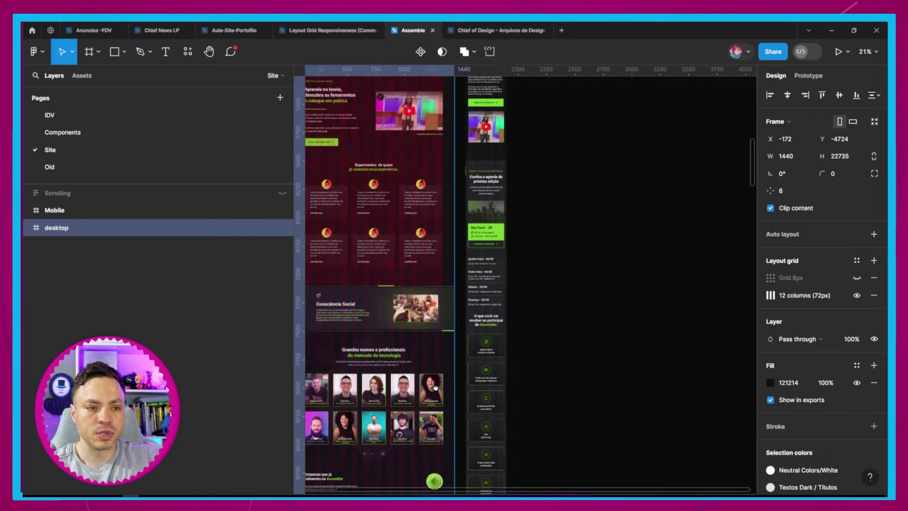
scroll(522, 386, down, 5)
scroll(522, 387, left, 1)
scroll(522, 386, up, 5)
scroll(572, 210, up, 5)
scroll(571, 438, up, 4)
scroll(571, 438, up, 4)
ctrl+scroll(554, 252, up, 3)
ctrl+scroll(557, 227, up, 3)
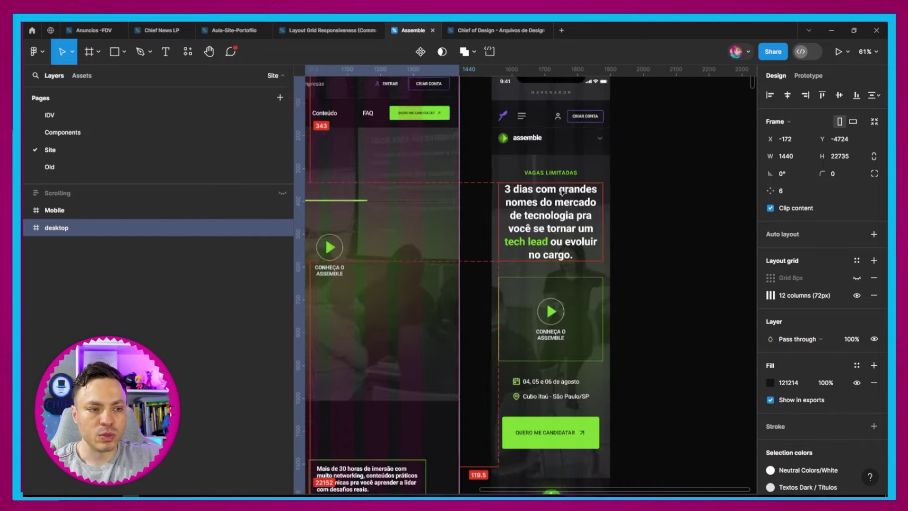
ctrl+scroll(562, 191, up, 2)
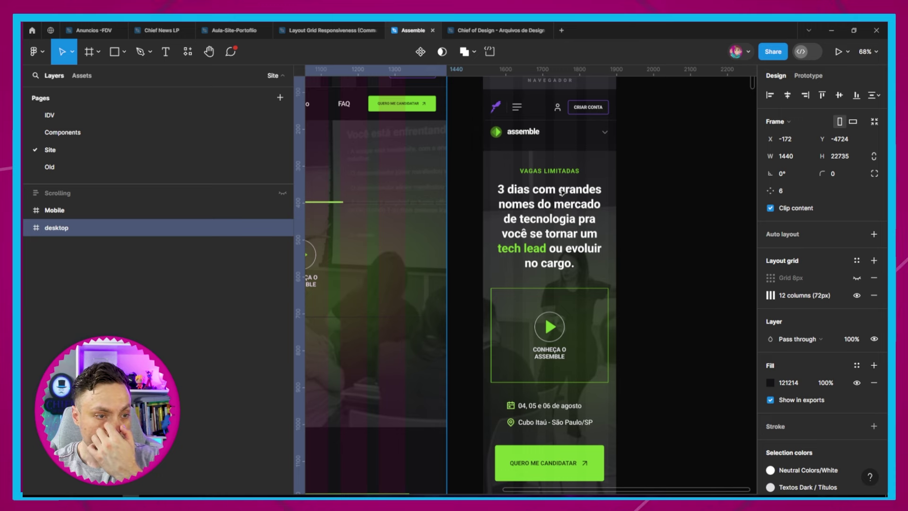
scroll(543, 165, up, 2)
click(501, 99)
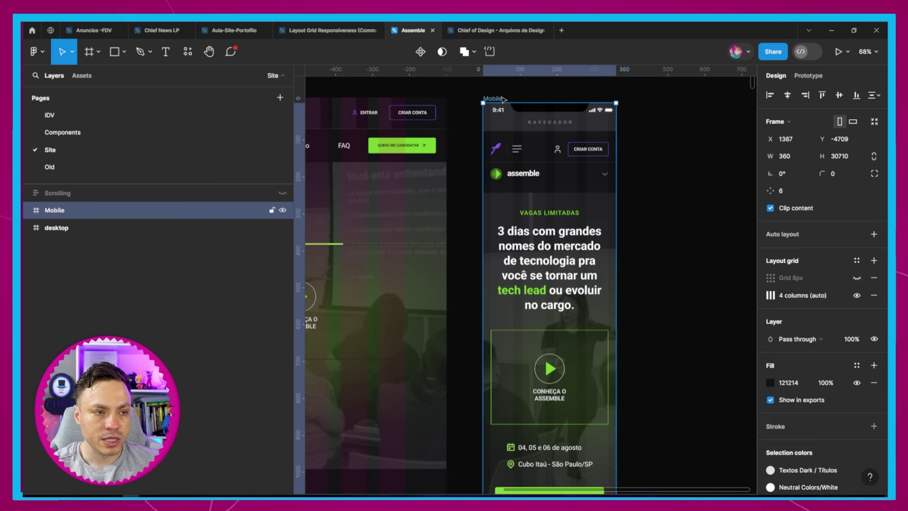
click(771, 296)
click(737, 342)
text(50)
key(Return)
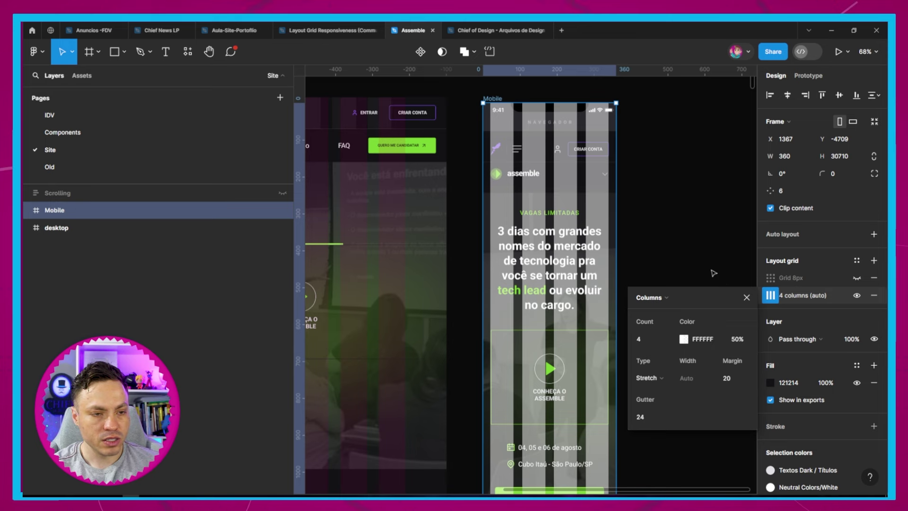
key(ctrl+z)
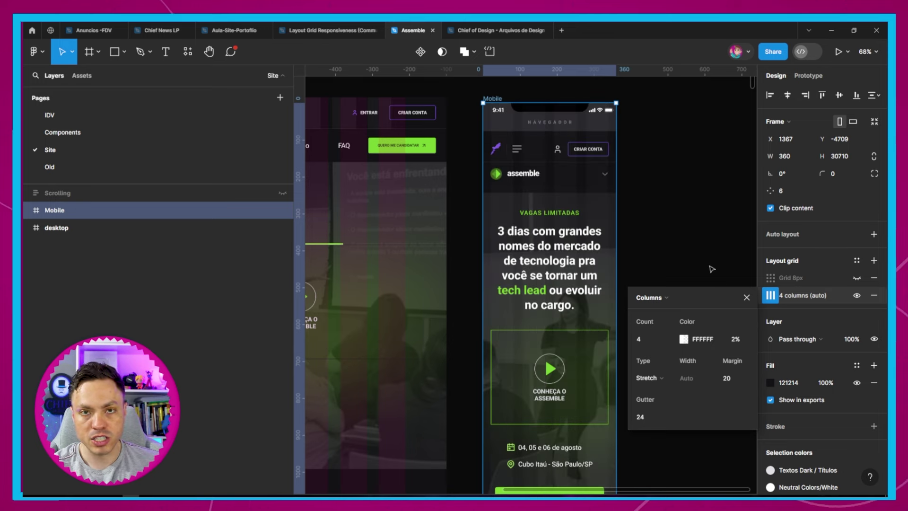
click(711, 269)
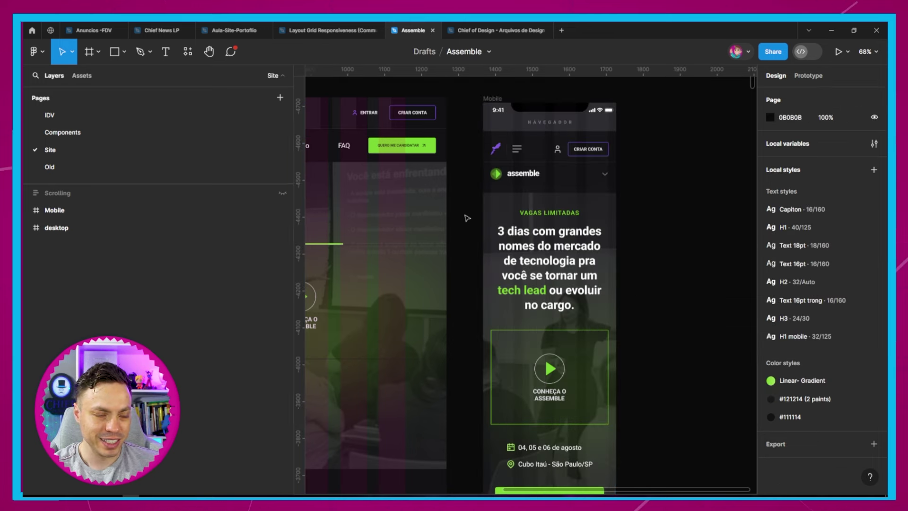
scroll(463, 217, down, 3)
scroll(492, 216, down, 4)
scroll(499, 216, down, 4)
scroll(500, 216, down, 5)
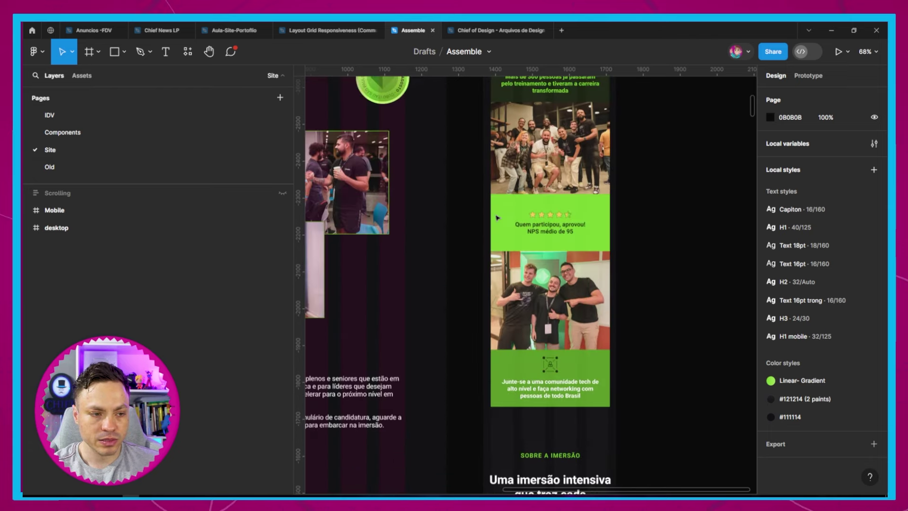
scroll(499, 216, down, 5)
scroll(497, 217, down, 3)
scroll(495, 220, down, 3)
scroll(491, 223, down, 5)
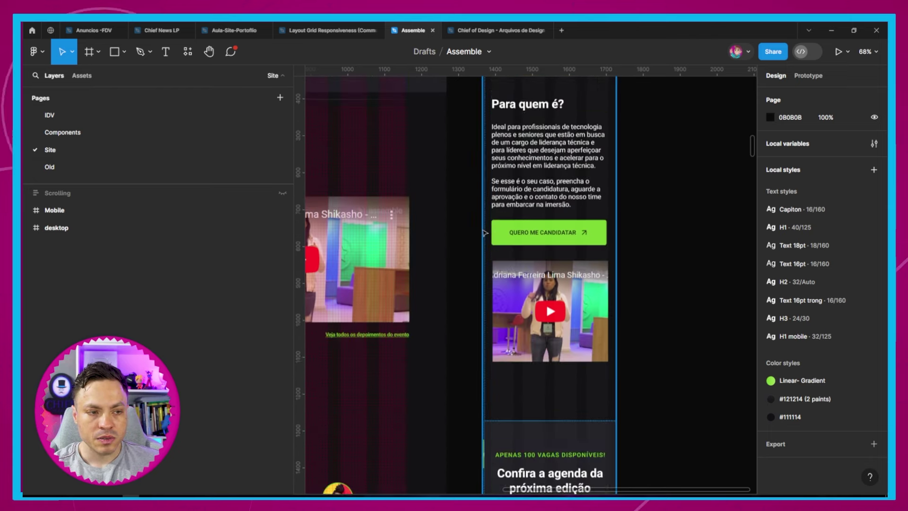
scroll(489, 226, down, 2)
scroll(487, 230, up, 1)
scroll(485, 232, up, 1)
scroll(485, 233, up, 5)
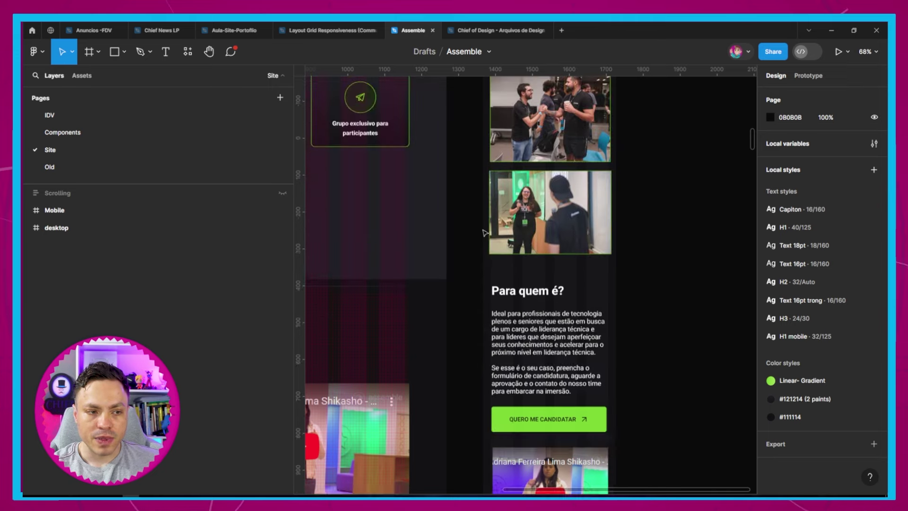
scroll(485, 233, up, 5)
scroll(485, 233, up, 5)
scroll(484, 232, up, 5)
scroll(485, 232, up, 5)
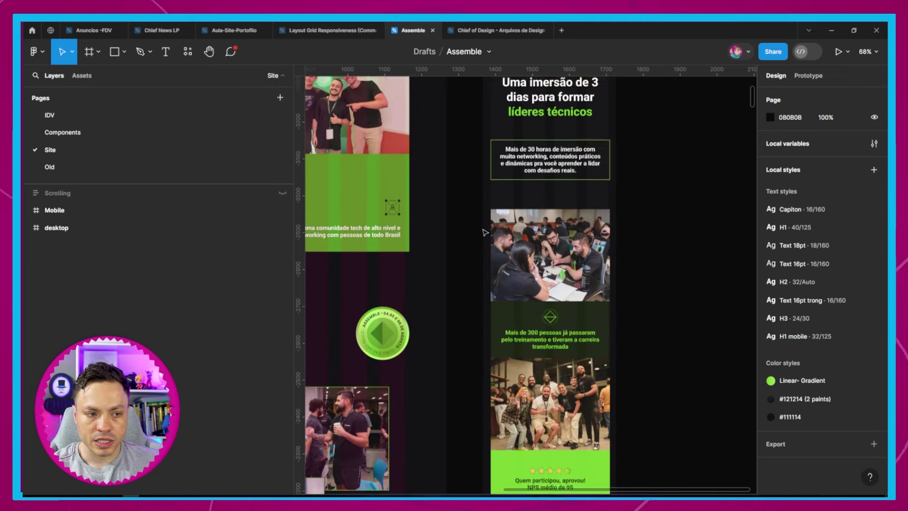
scroll(484, 232, up, 5)
scroll(485, 232, up, 5)
scroll(485, 232, up, 2)
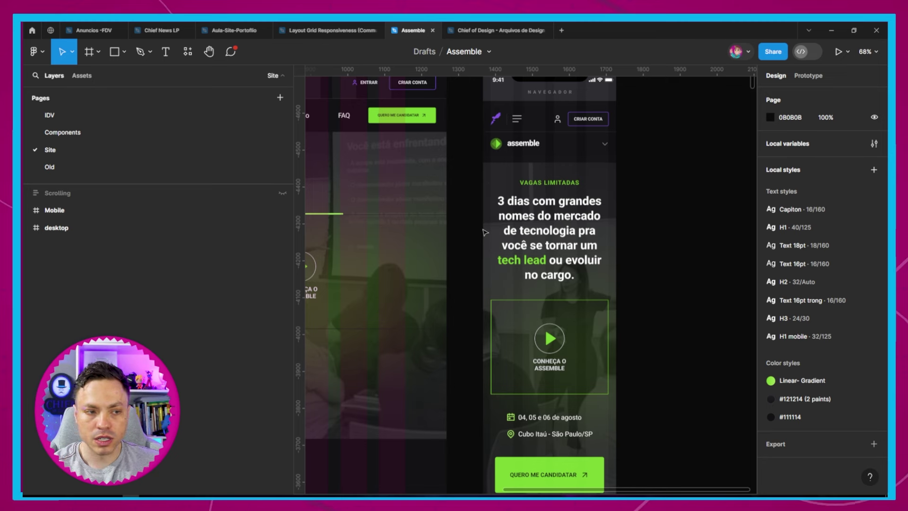
- Draw a 353 px wide placeholder rectangle over the mobile hero at 20% fill opacity
key(r)
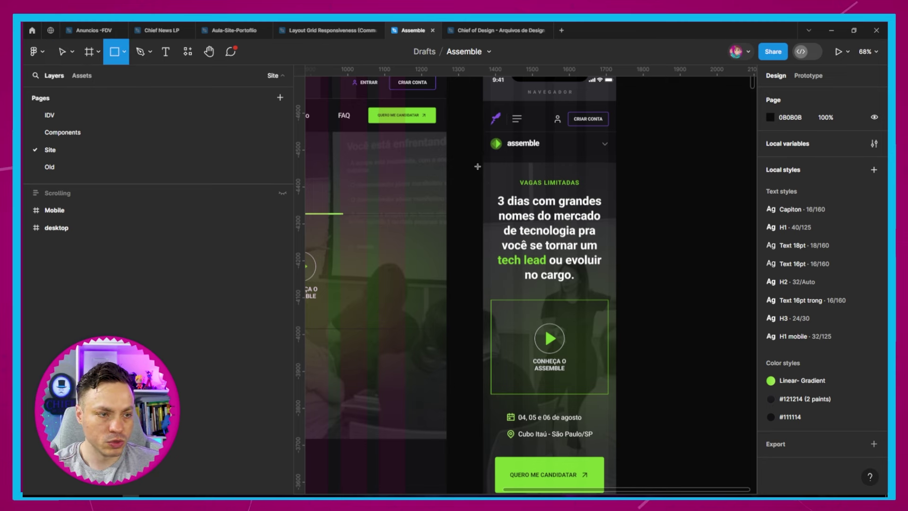
drag(483, 161, 612, 374)
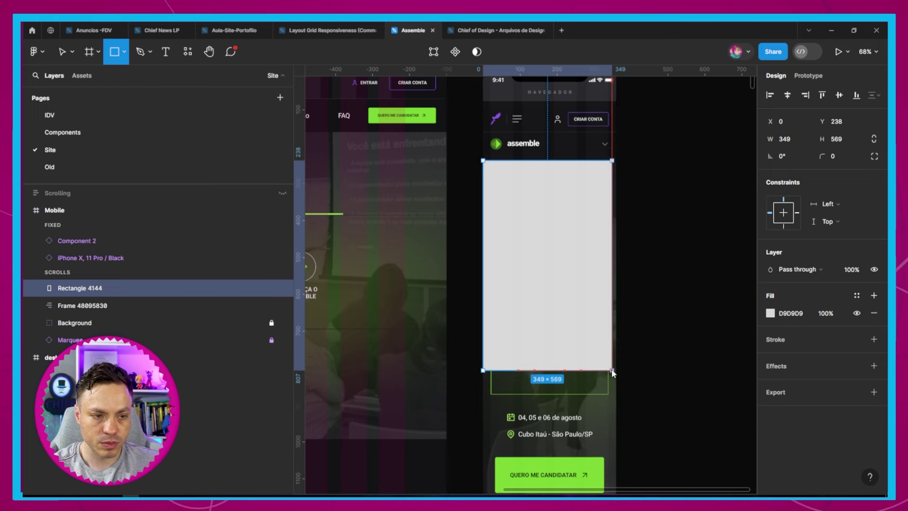
drag(613, 374, 614, 370)
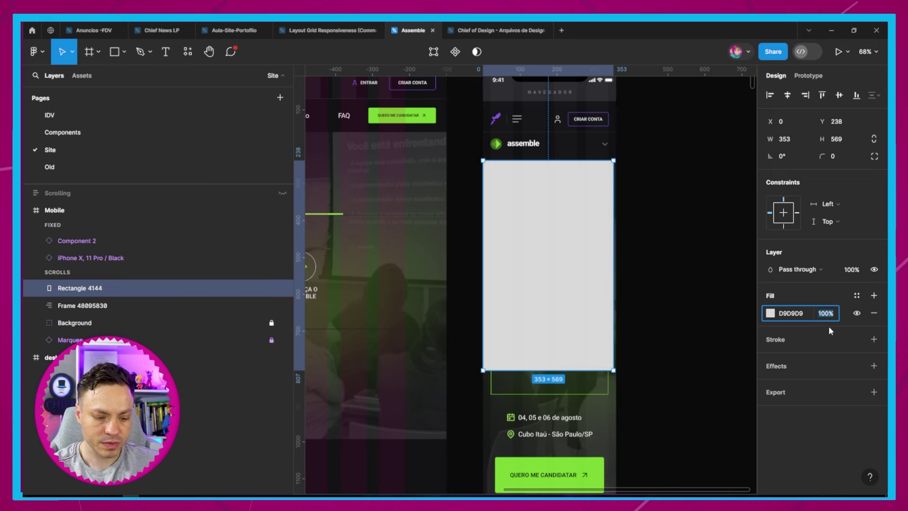
text(20)
key(Return)
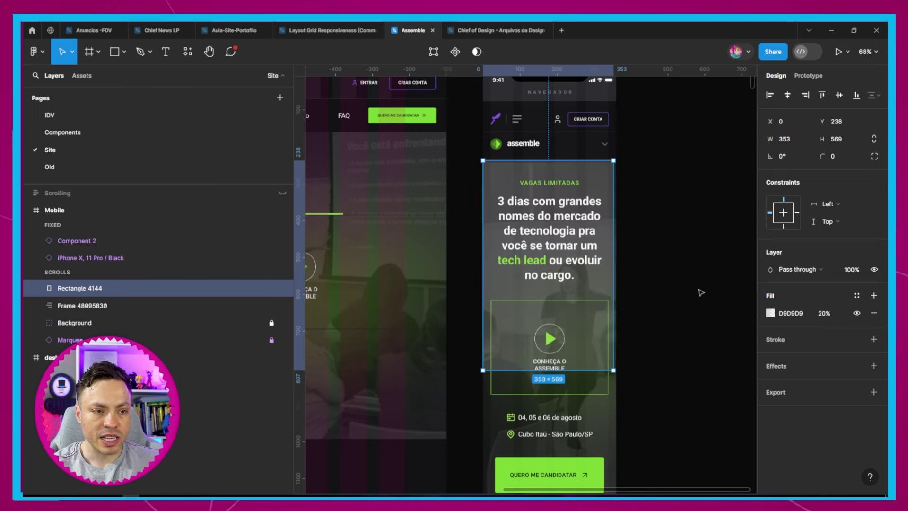
- Move the mobile content frame up inside Mobile, then delete the translucent rectangle
click(701, 293)
scroll(676, 298, down, 3)
drag(611, 471, 606, 249)
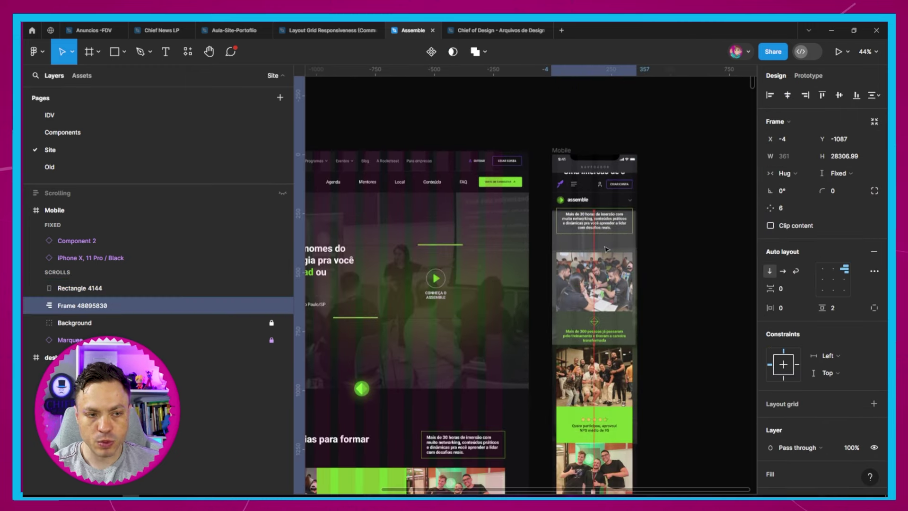
drag(606, 249, 594, 263)
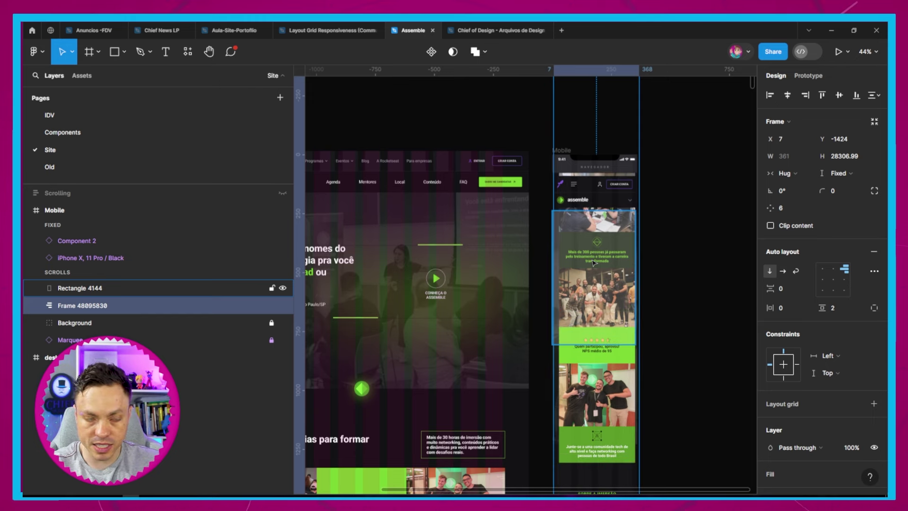
mouse_move(595, 302)
mouse_down()
mouse_move(587, 275)
mouse_move(589, 284)
mouse_up()
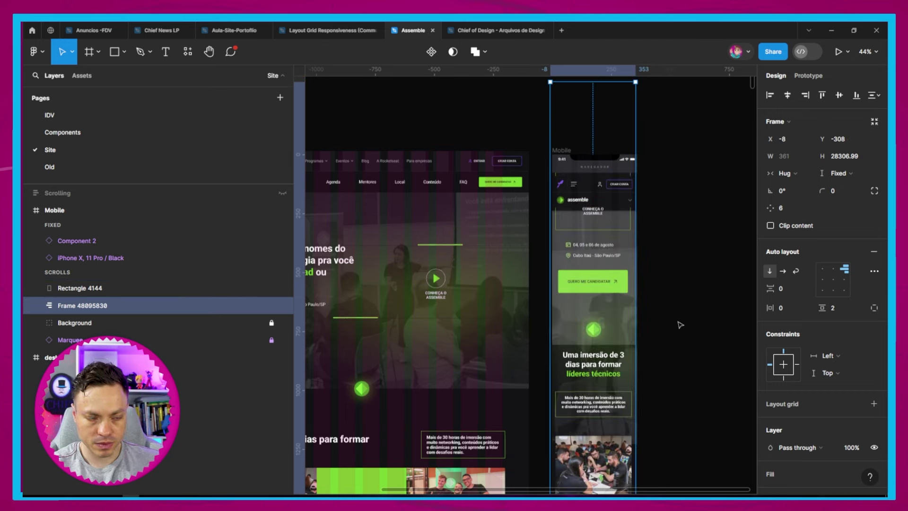
key(shift+Tab)
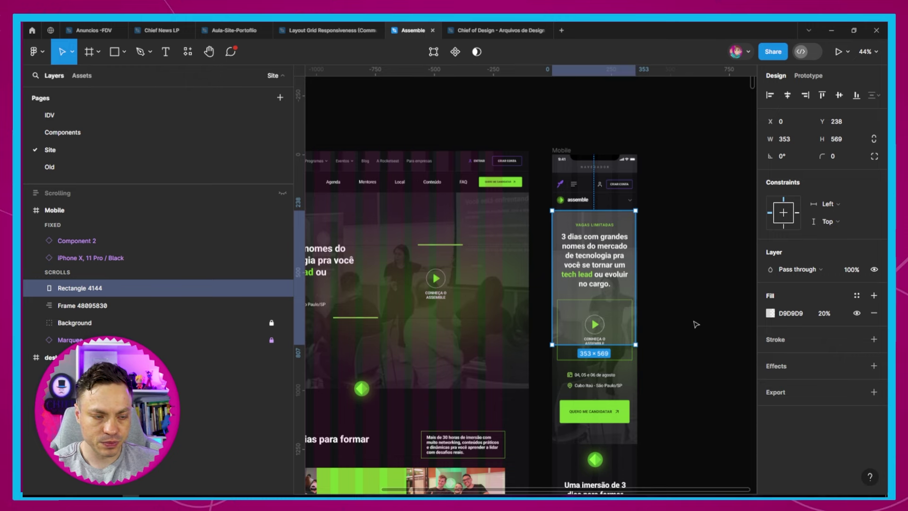
key(Delete)
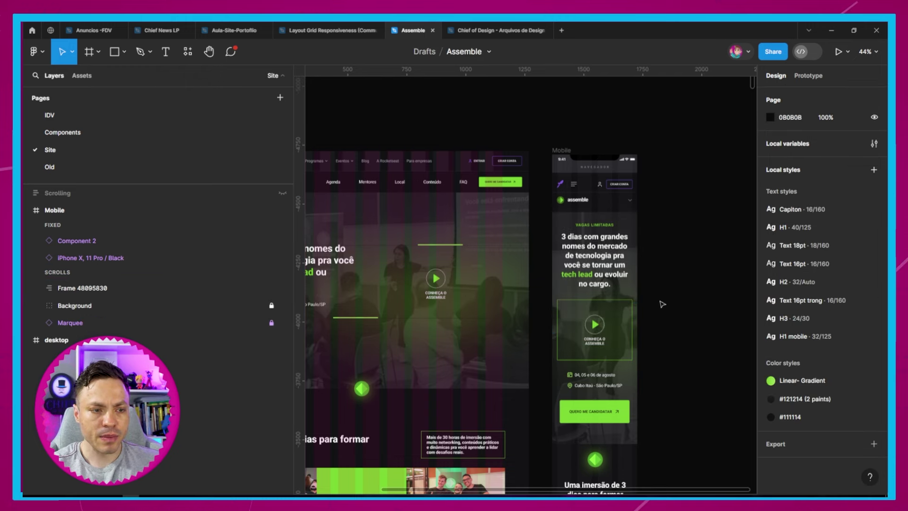
scroll(664, 317, down, 10)
scroll(672, 326, down, 10)
scroll(671, 328, down, 5)
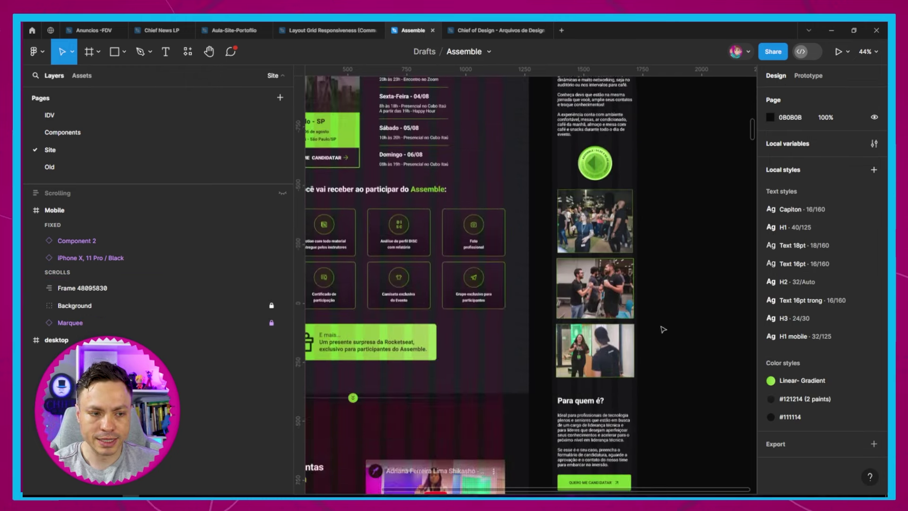
scroll(669, 333, down, 5)
scroll(667, 338, down, 5)
scroll(663, 343, down, 5)
scroll(664, 343, down, 5)
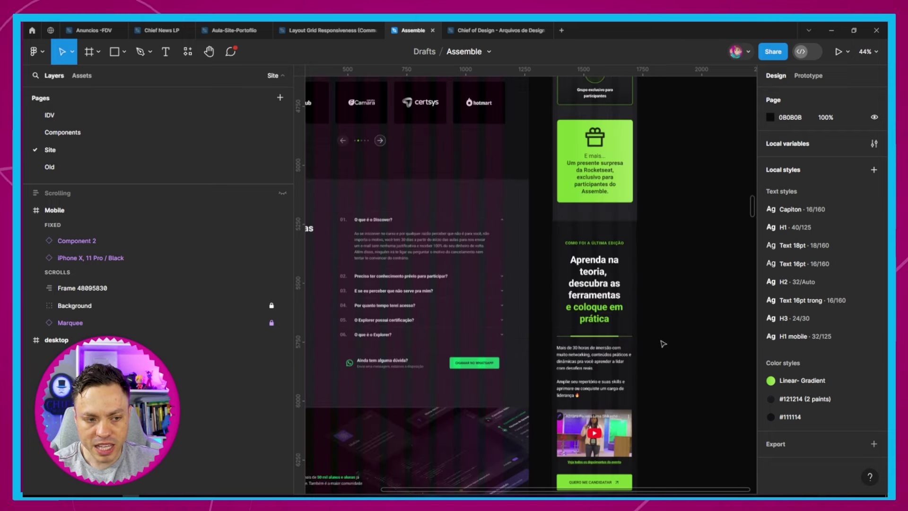
scroll(663, 342, down, 5)
scroll(659, 328, down, 5)
scroll(653, 318, down, 5)
scroll(648, 316, down, 5)
scroll(651, 320, down, 5)
scroll(651, 320, down, 5)
scroll(652, 321, down, 3)
scroll(652, 321, down, 5)
scroll(677, 345, down, 5)
scroll(548, 326, up, 3)
scroll(565, 322, down, 3)
scroll(591, 279, up, 5)
drag(637, 242, 602, 327)
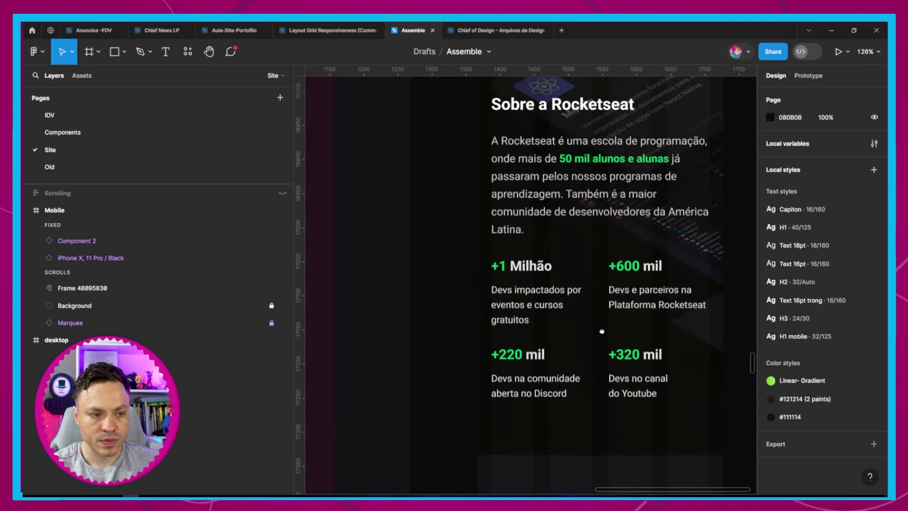
scroll(535, 278, up, 2)
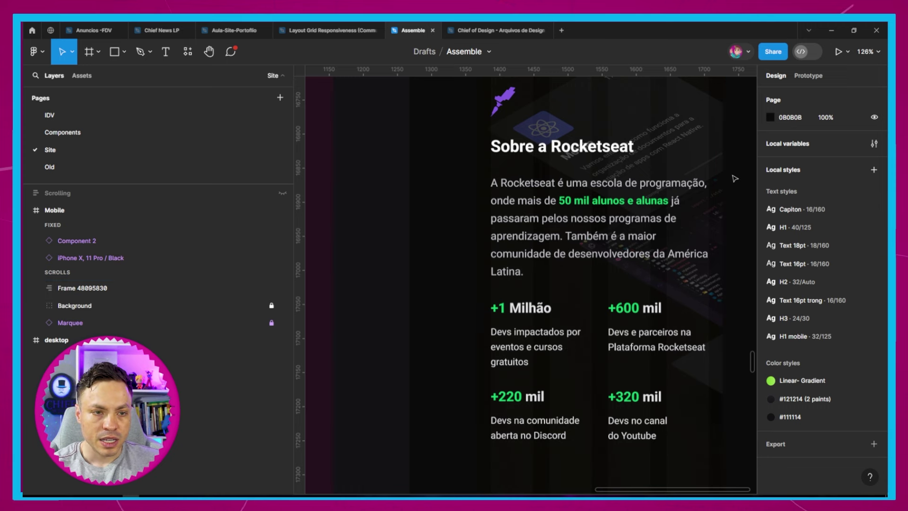
scroll(471, 194, down, 5)
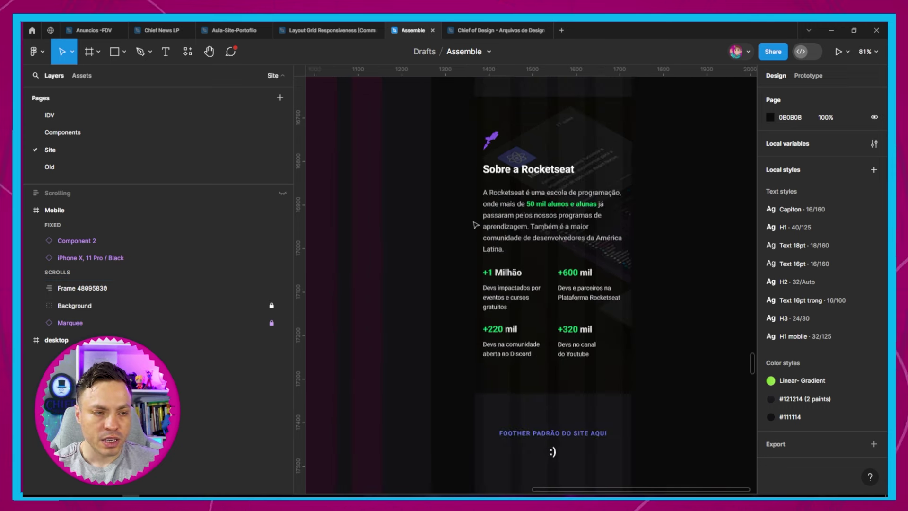
click(594, 229)
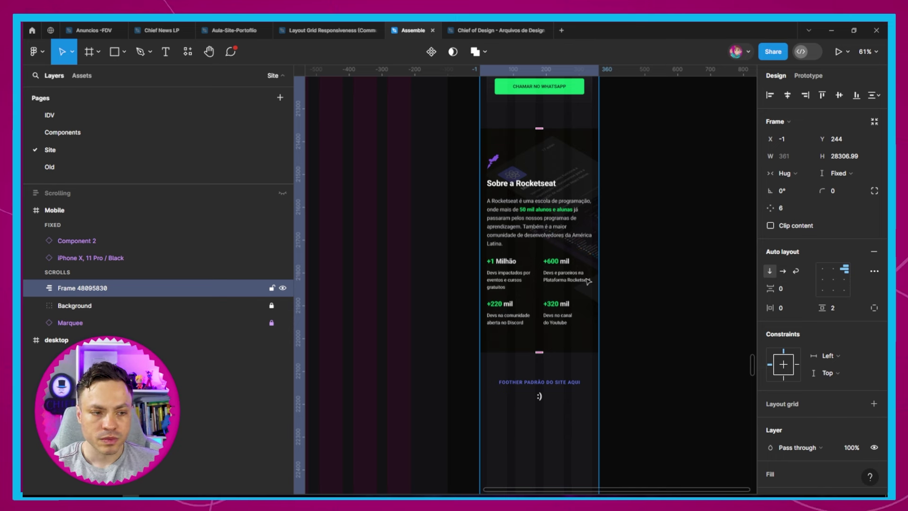
scroll(587, 282, up, 1)
scroll(588, 282, up, 5)
scroll(588, 281, up, 4)
scroll(587, 281, up, 4)
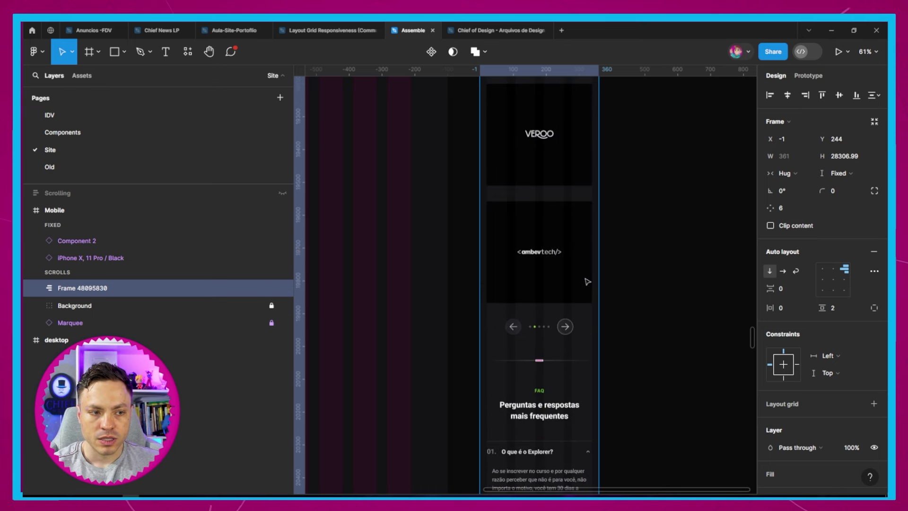
scroll(587, 282, up, 4)
scroll(589, 284, down, 5)
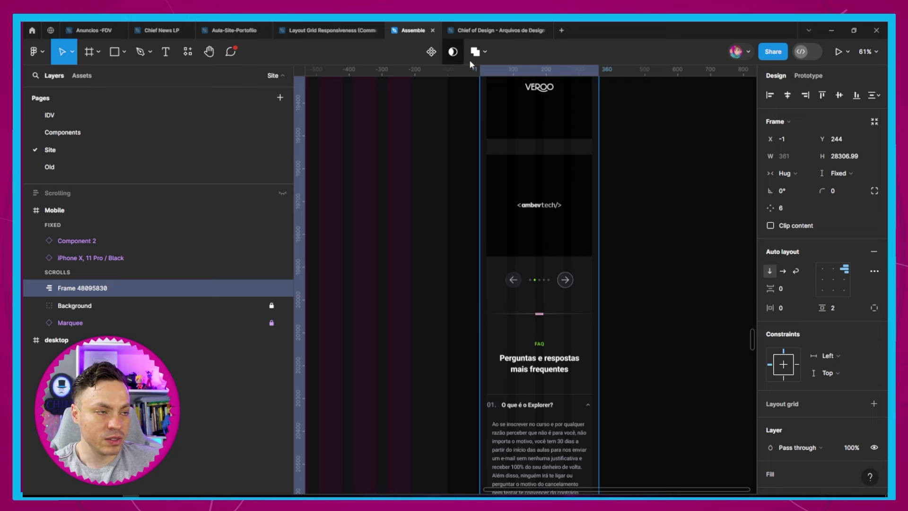
click(331, 30)
key(Escape)
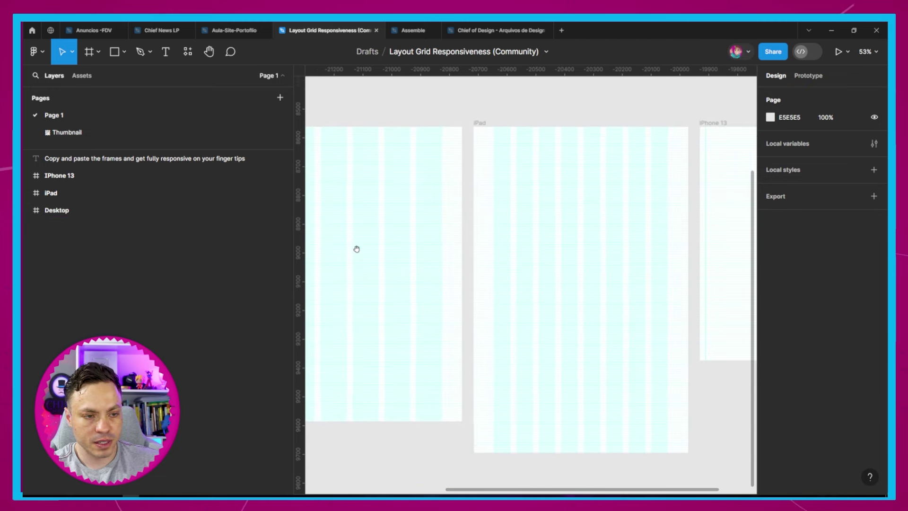
scroll(521, 260, right, 10)
ctrl+scroll(496, 133, up, 3)
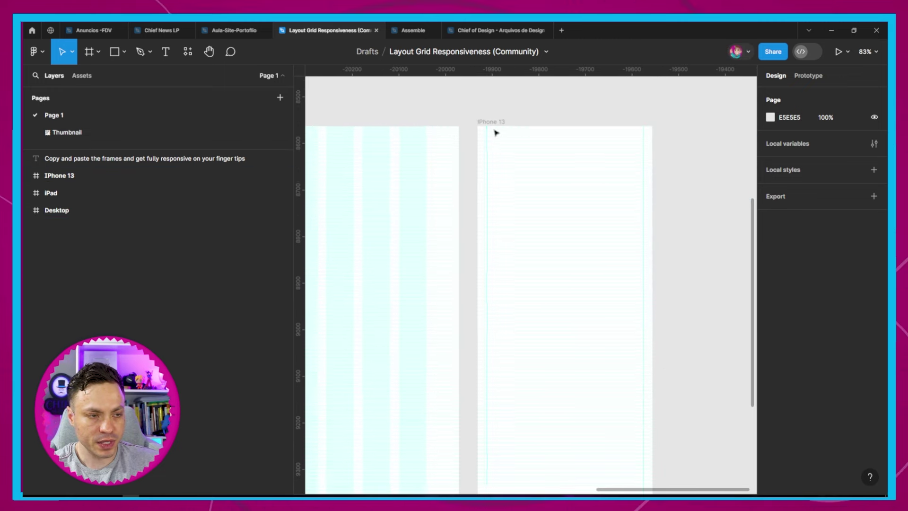
ctrl+scroll(496, 133, up, 3)
ctrl+scroll(496, 132, up, 3)
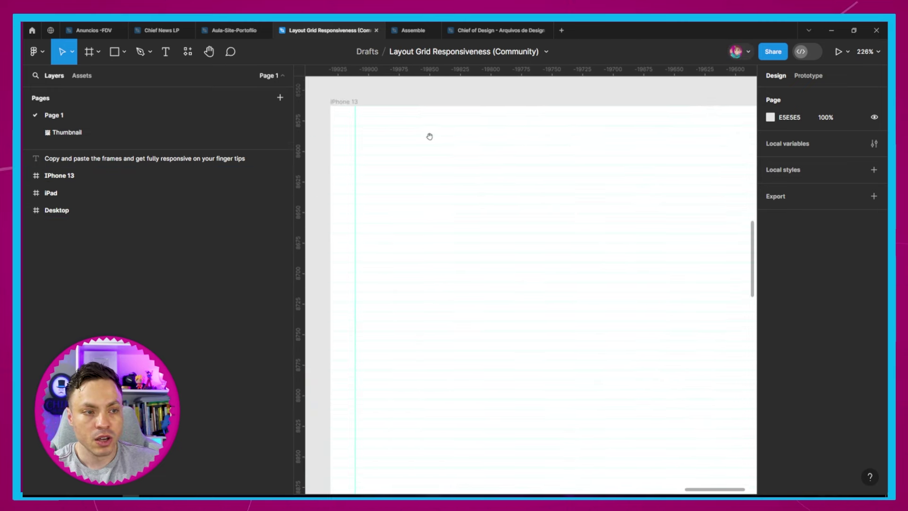
click(430, 138)
ctrl+scroll(543, 205, down, 2)
ctrl+scroll(415, 191, down, 2)
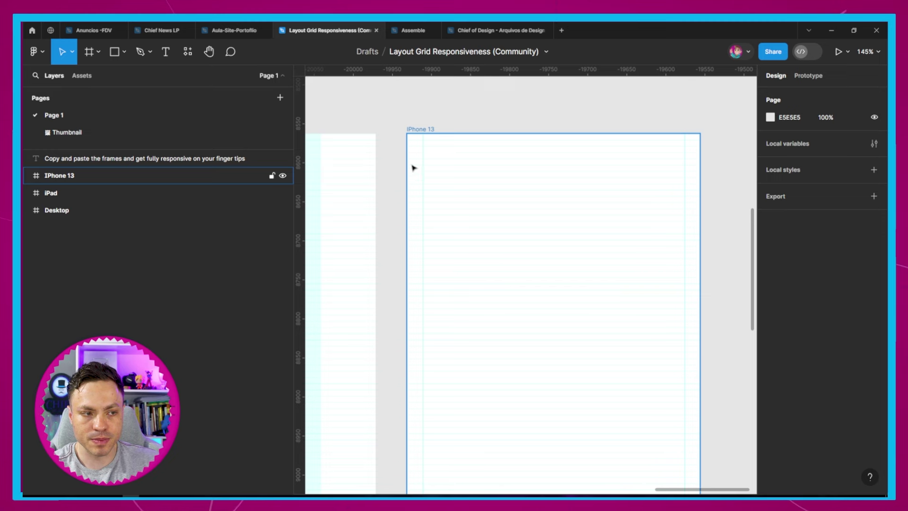
click(406, 29)
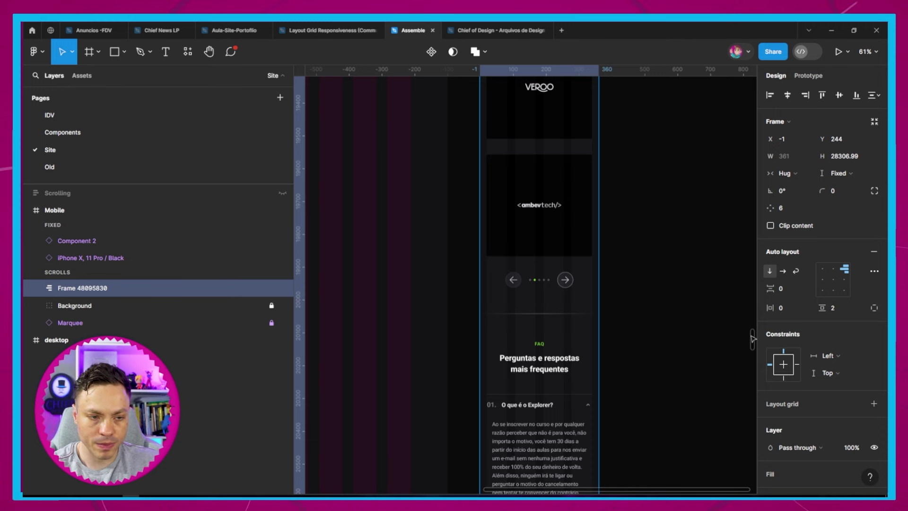
- Scroll the Figma canvas back to the top of the mobile frame
drag(753, 339, 761, 129)
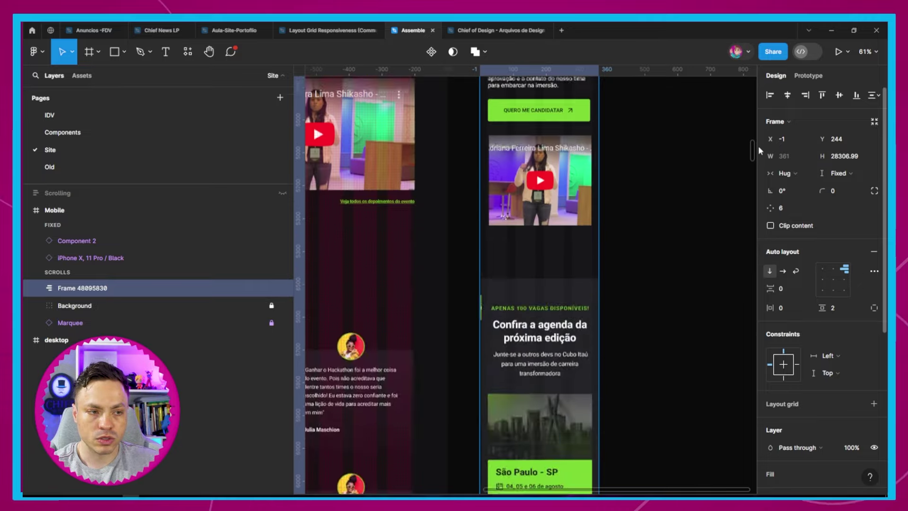
drag(762, 128, 759, 83)
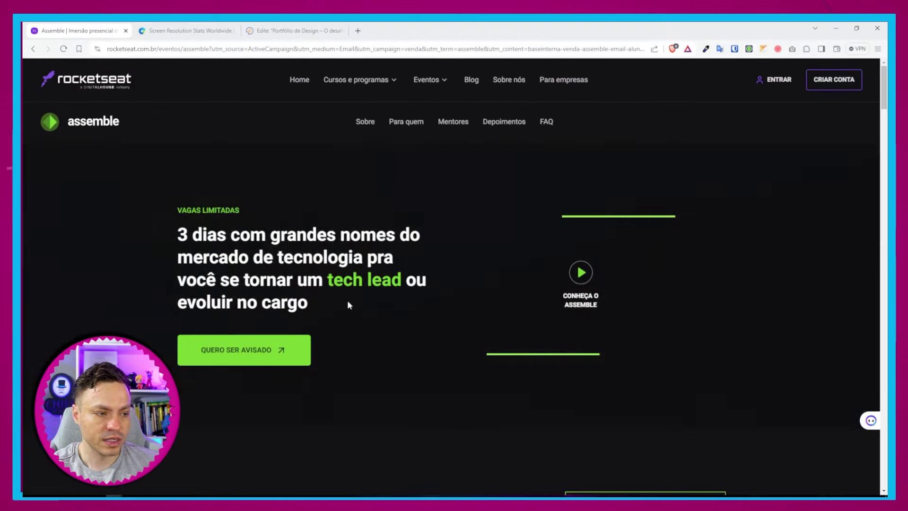
- Scroll the live Assemble page down to the company logos and FAQ, then open DevTools
scroll(347, 350, down, 5)
scroll(348, 358, down, 10)
scroll(347, 358, down, 5)
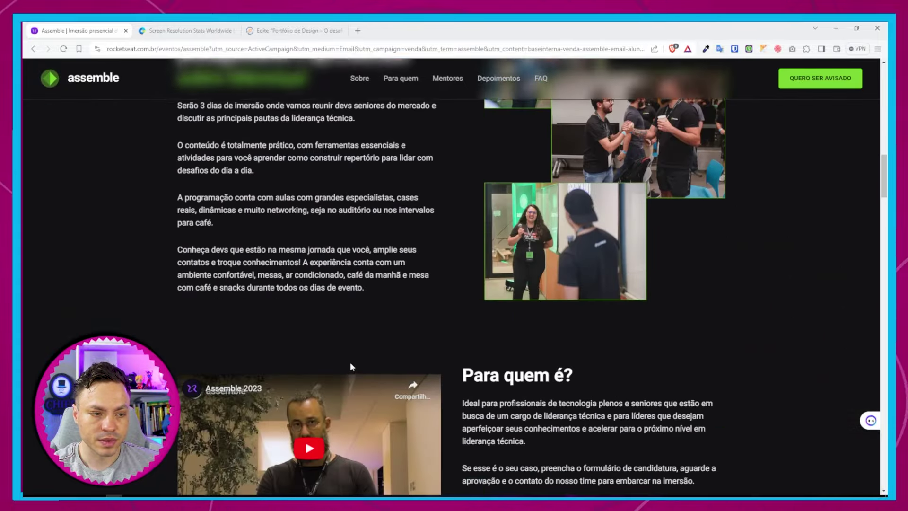
scroll(350, 364, down, 8)
scroll(354, 376, down, 6)
scroll(354, 377, down, 5)
scroll(365, 376, down, 9)
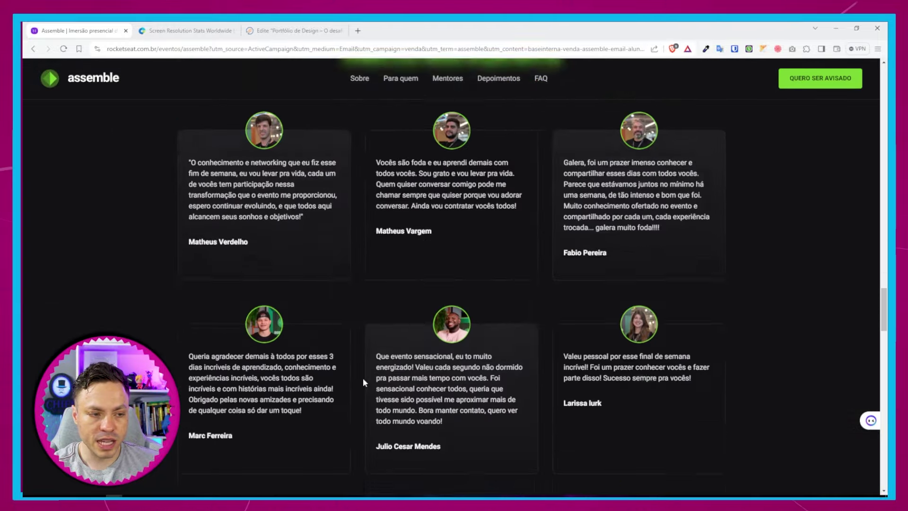
scroll(365, 381, down, 5)
scroll(364, 385, down, 8)
scroll(365, 382, down, 6)
scroll(365, 381, down, 8)
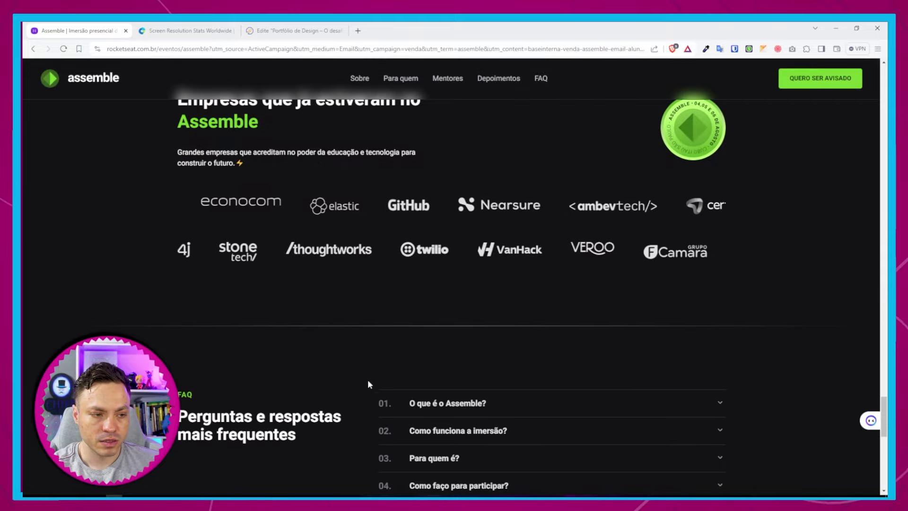
scroll(368, 378, down, 5)
scroll(372, 376, down, 4)
scroll(371, 376, down, 2)
scroll(370, 378, up, 1)
scroll(370, 378, up, 4)
scroll(373, 375, up, 3)
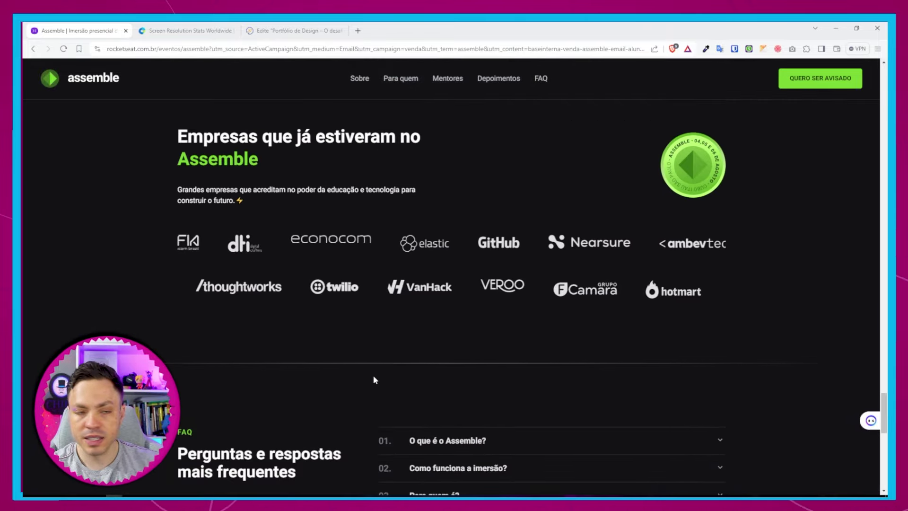
key(ctrl+shift+i)
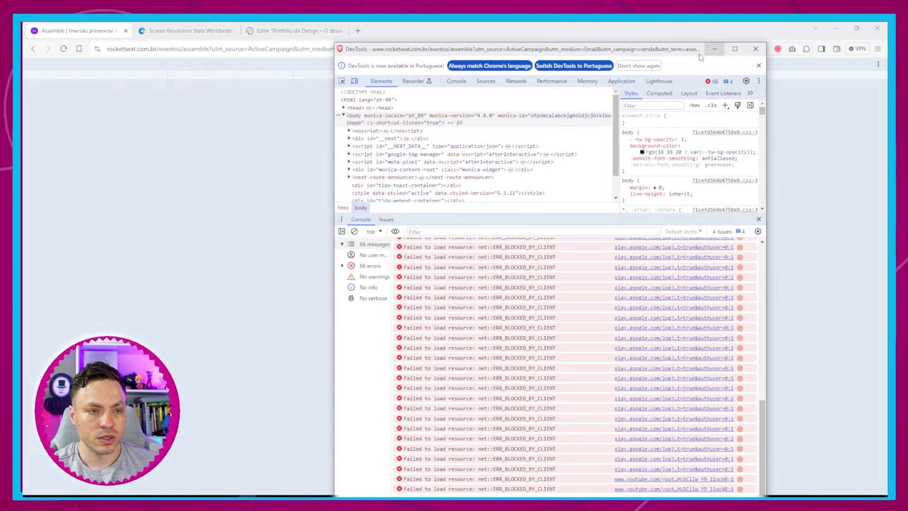
- Minimize DevTools and scroll through the Assemble page emulated at iPad Pro 1024×1366
click(715, 50)
scroll(424, 302, down, 5)
scroll(423, 301, down, 4)
scroll(431, 317, up, 3)
scroll(434, 329, up, 10)
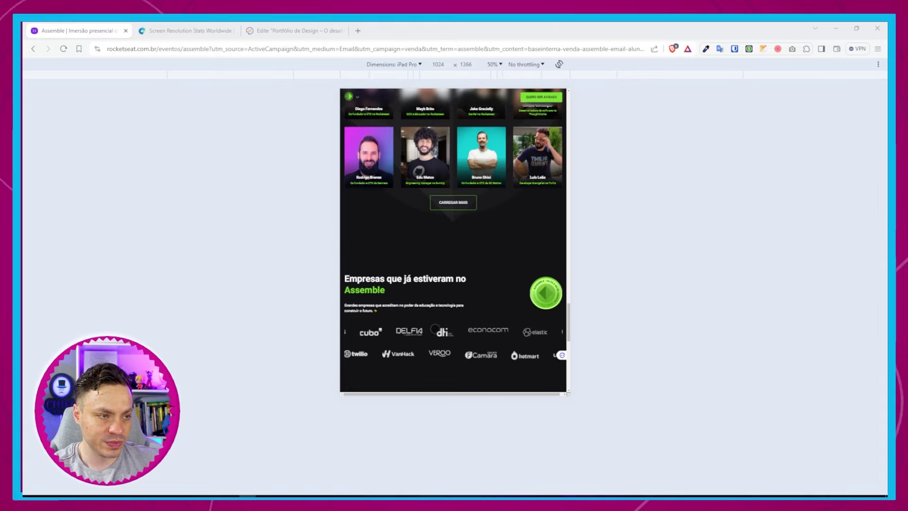
scroll(435, 330, up, 3)
scroll(435, 329, up, 5)
scroll(435, 330, up, 3)
scroll(435, 328, up, 3)
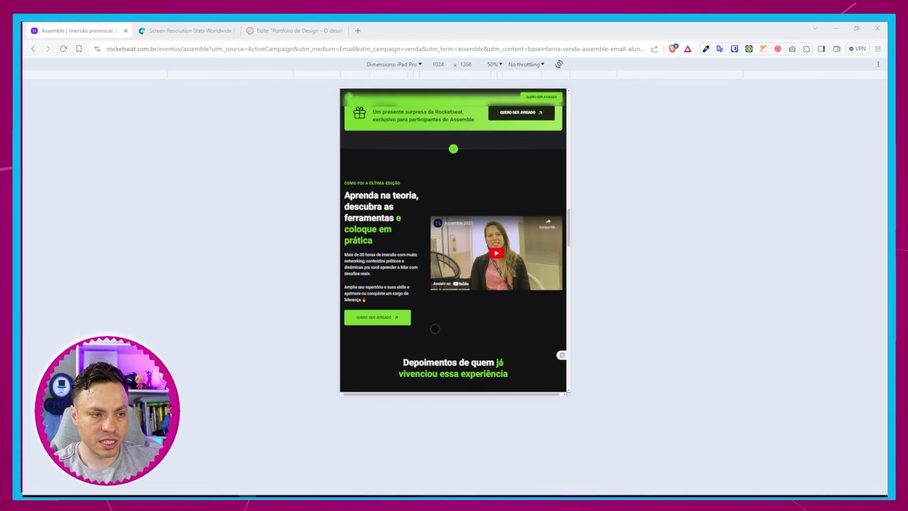
scroll(435, 328, up, 4)
scroll(435, 328, up, 3)
scroll(434, 328, up, 4)
scroll(433, 328, up, 4)
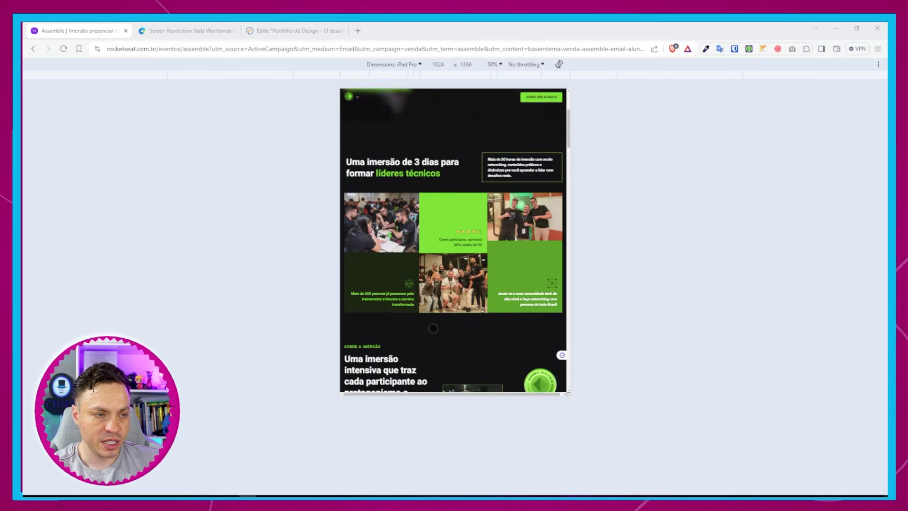
scroll(433, 329, up, 3)
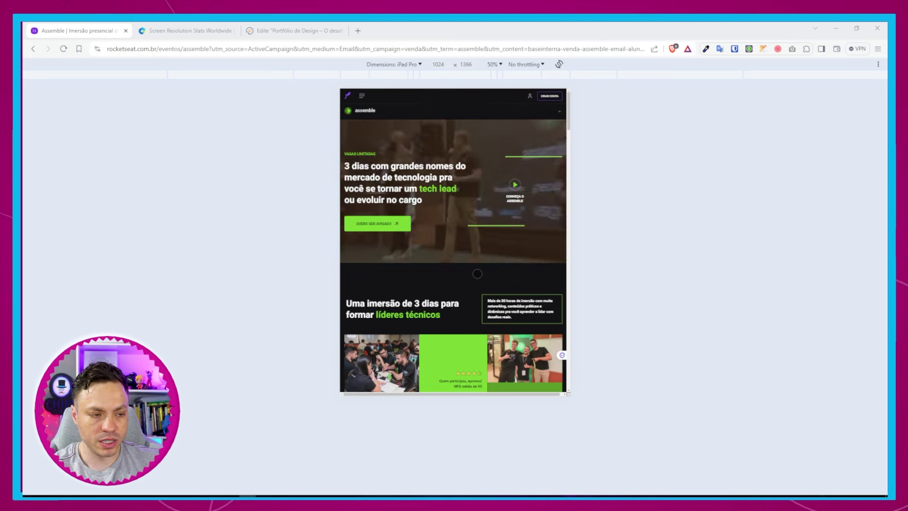
scroll(477, 273, down, 2)
scroll(487, 284, down, 3)
scroll(497, 296, down, 2)
scroll(509, 309, down, 2)
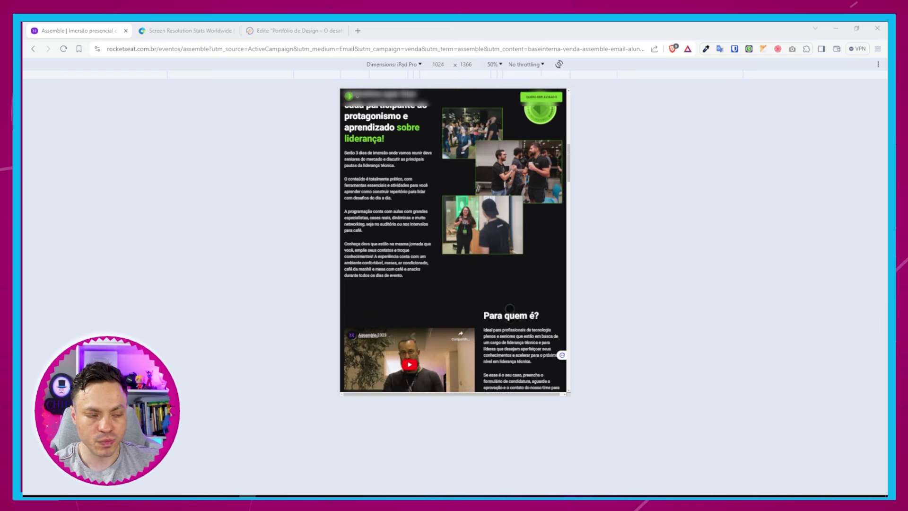
scroll(509, 308, down, 1)
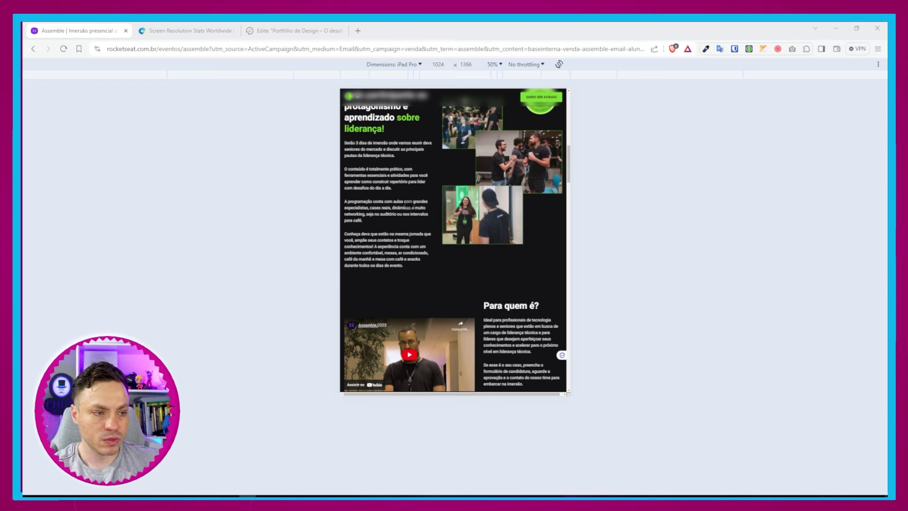
- Bring up the Statcounter Screen Resolution Stats Worldwide page
scroll(408, 214, up, 5)
scroll(426, 208, up, 5)
scroll(469, 201, up, 5)
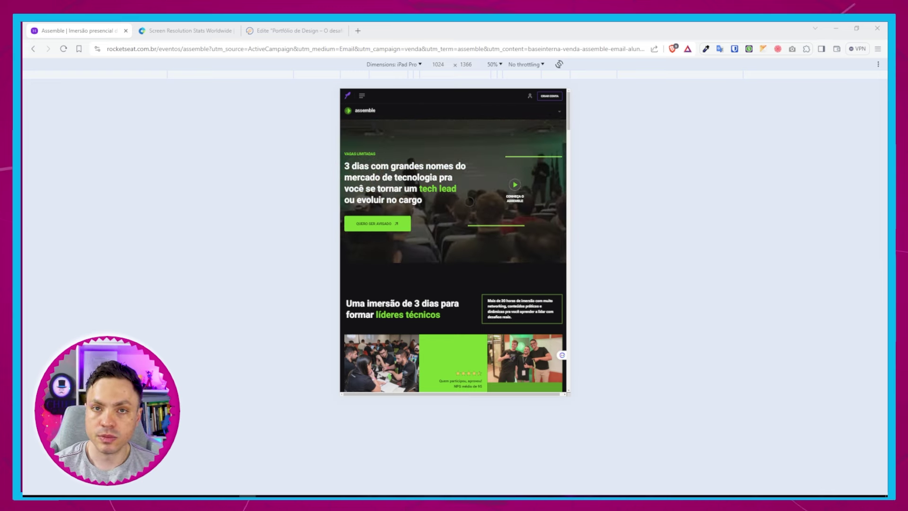
click(166, 26)
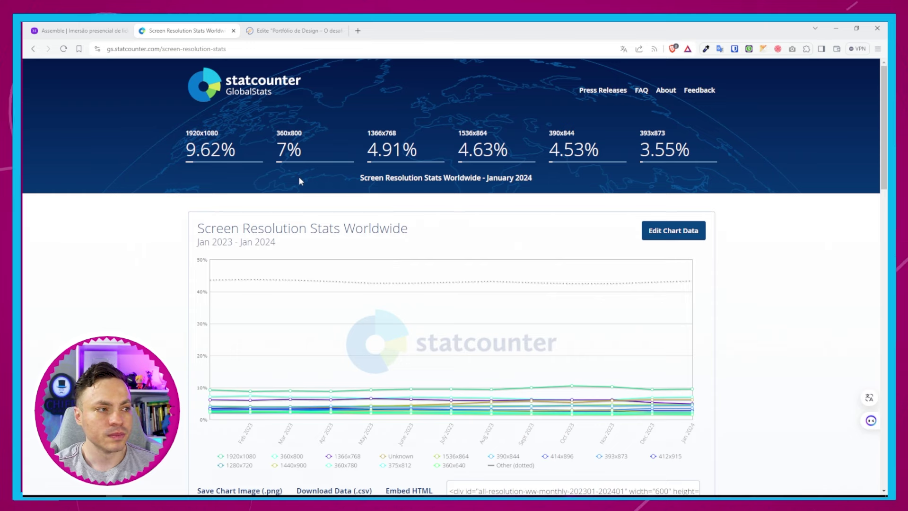
- Review the Statcounter chart showing 360x800 at 7%, then return to the Figma Assemble file
scroll(349, 222, down, 5)
scroll(349, 221, up, 2)
scroll(354, 217, up, 3)
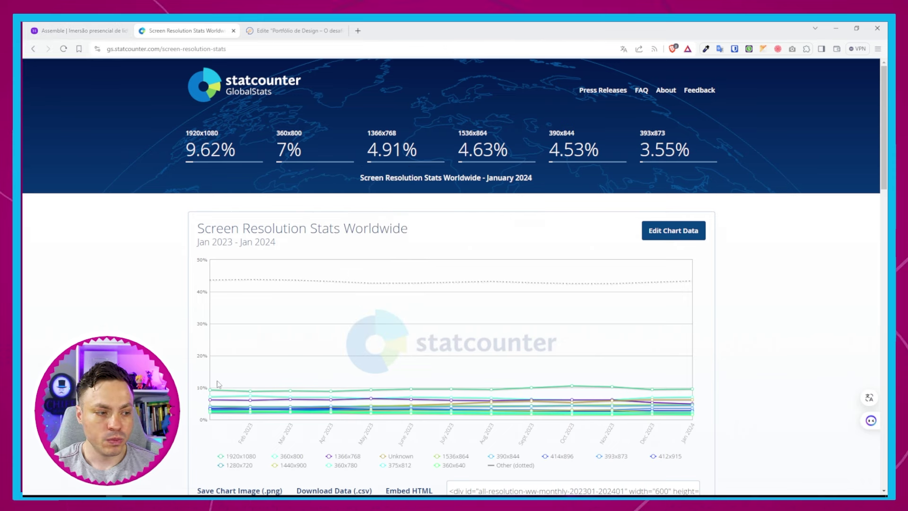
click(150, 486)
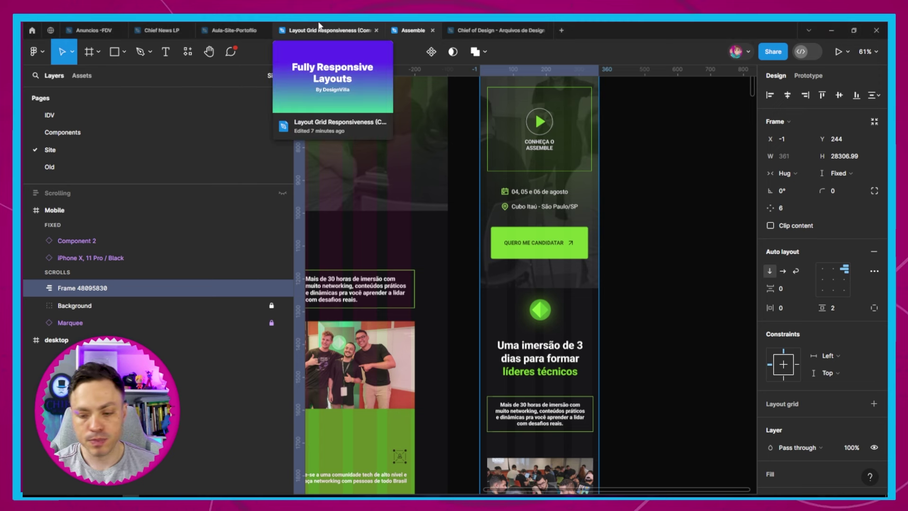
mouse_move(234, 30)
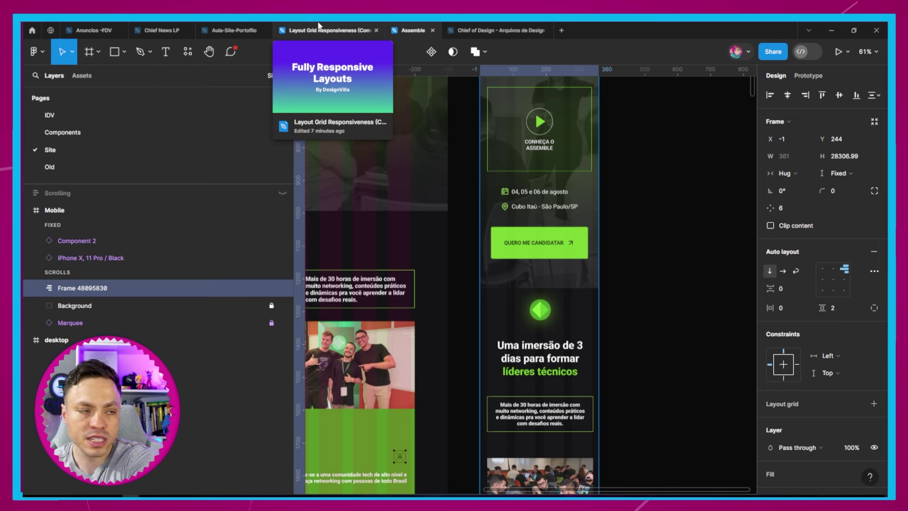
- In Aula-Site-Portofolio, zoom out and nudge the LP - Desafio do Portfolio frame right to X 1671
click(226, 30)
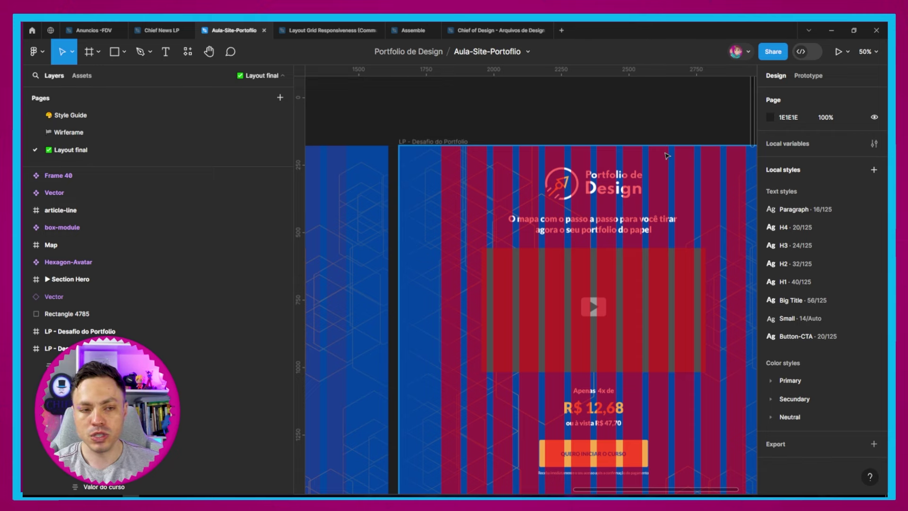
scroll(666, 155, down, 3)
scroll(667, 156, down, 2)
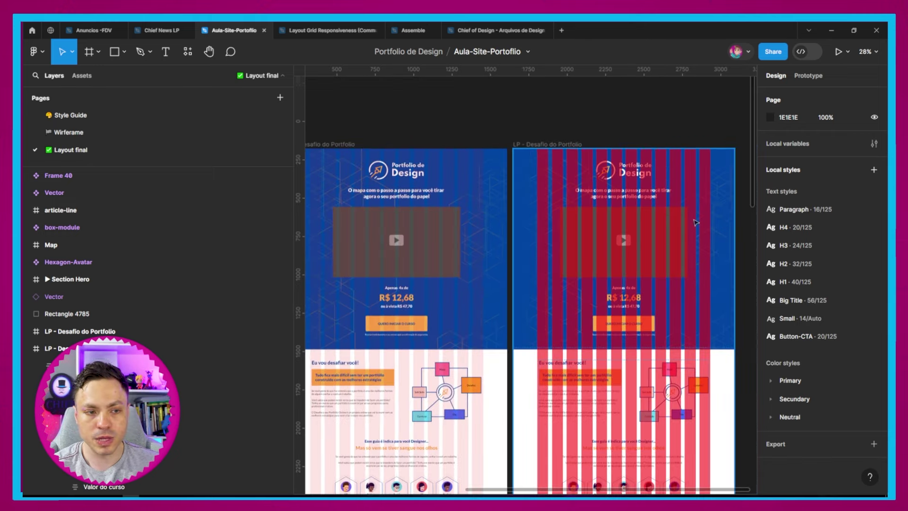
drag(715, 213, 572, 204)
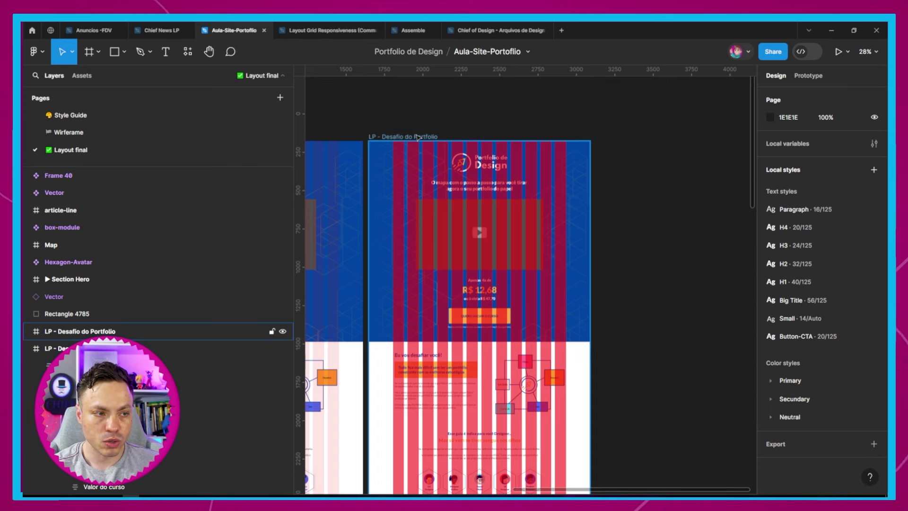
click(458, 144)
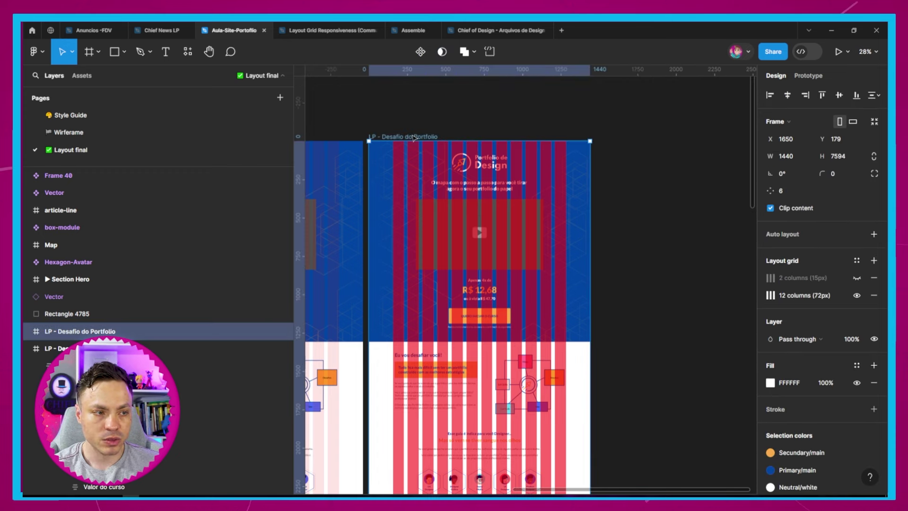
drag(414, 137, 417, 138)
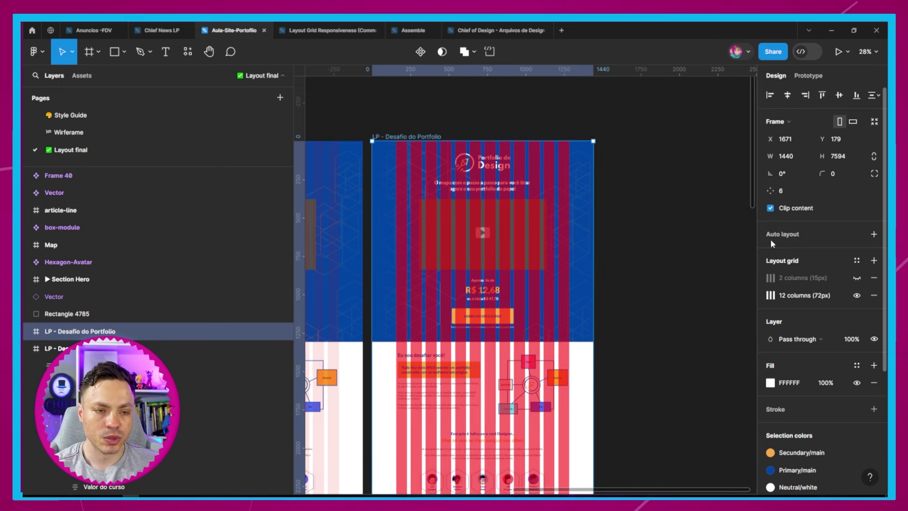
click(787, 123)
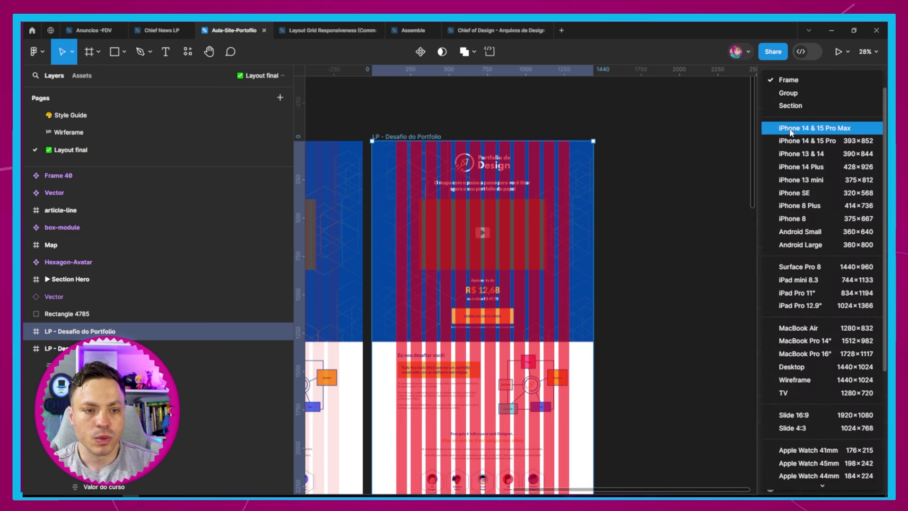
- Browse the Frame device size presets, then return to the Assemble file's mobile layout
scroll(815, 279, down, 1)
scroll(814, 280, down, 2)
scroll(821, 296, down, 3)
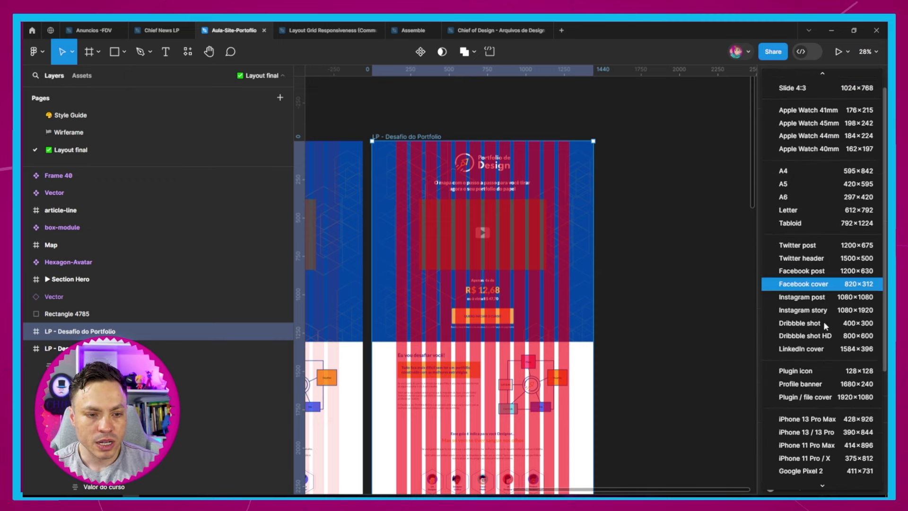
scroll(820, 296, down, 3)
scroll(820, 427, down, 1)
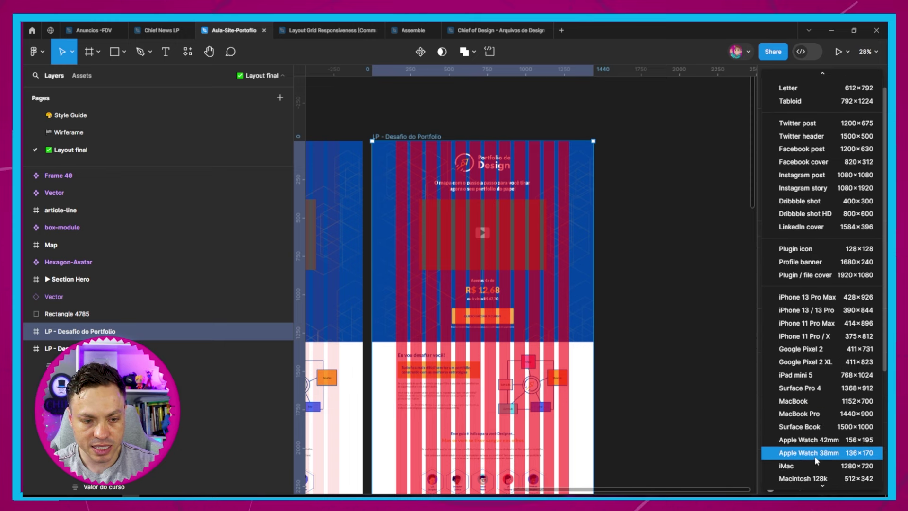
scroll(827, 397, up, 3)
scroll(831, 385, up, 3)
scroll(824, 368, up, 3)
scroll(825, 368, up, 3)
scroll(818, 337, up, 2)
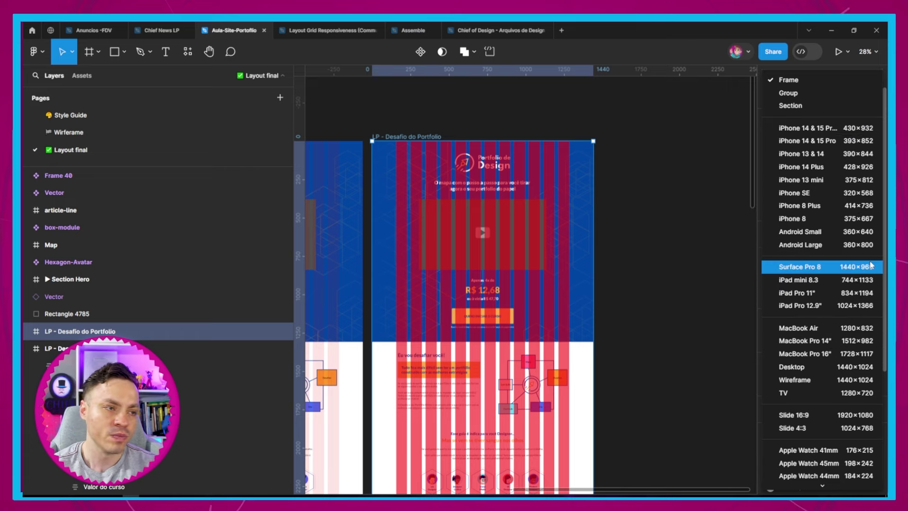
click(423, 29)
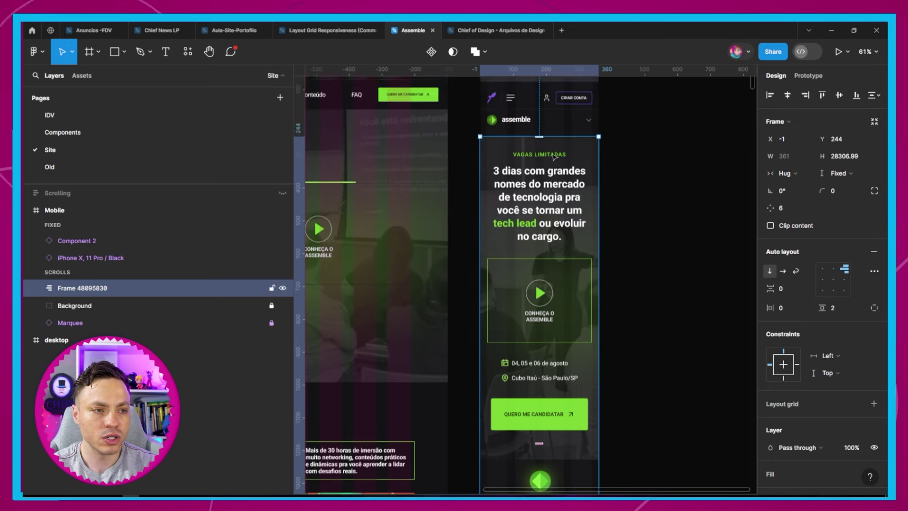
- Check the Assemble Mobile frame reads W 360, then return to the Aula-Site-Portofolio landing page
scroll(555, 157, up, 4)
click(492, 228)
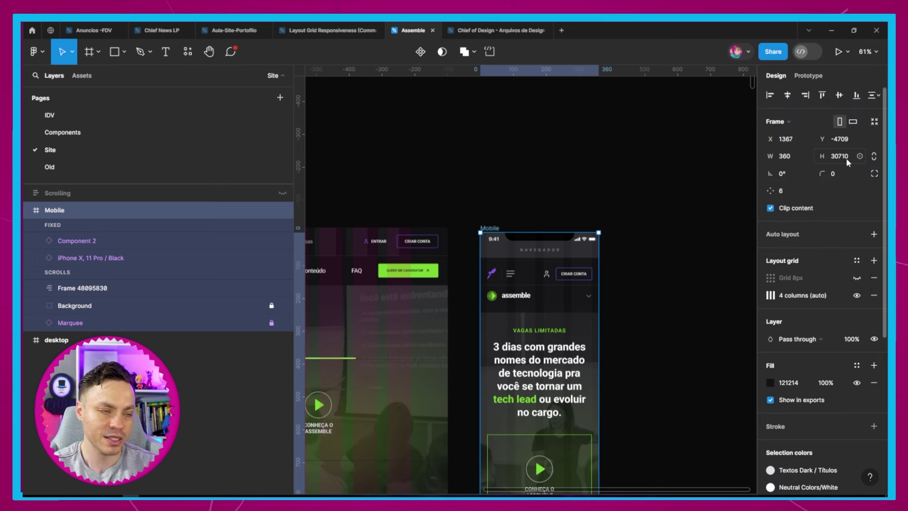
mouse_move(497, 29)
click(491, 30)
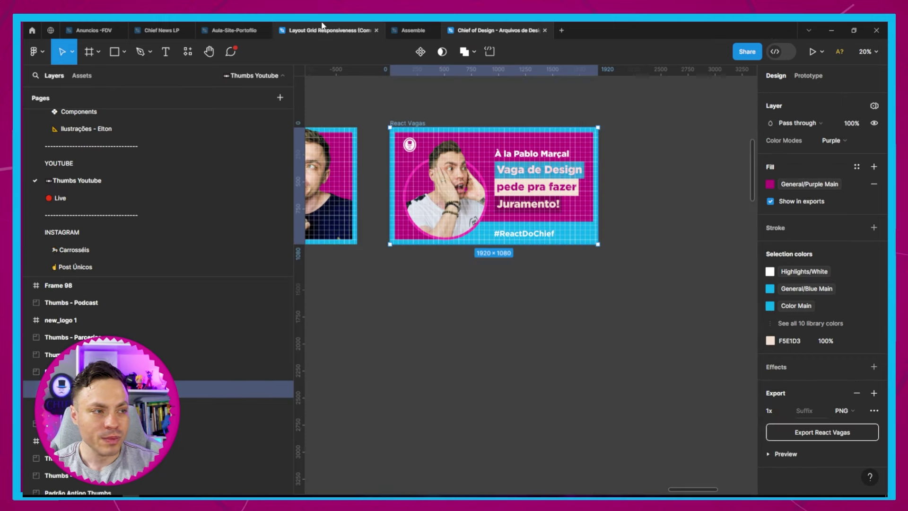
click(232, 30)
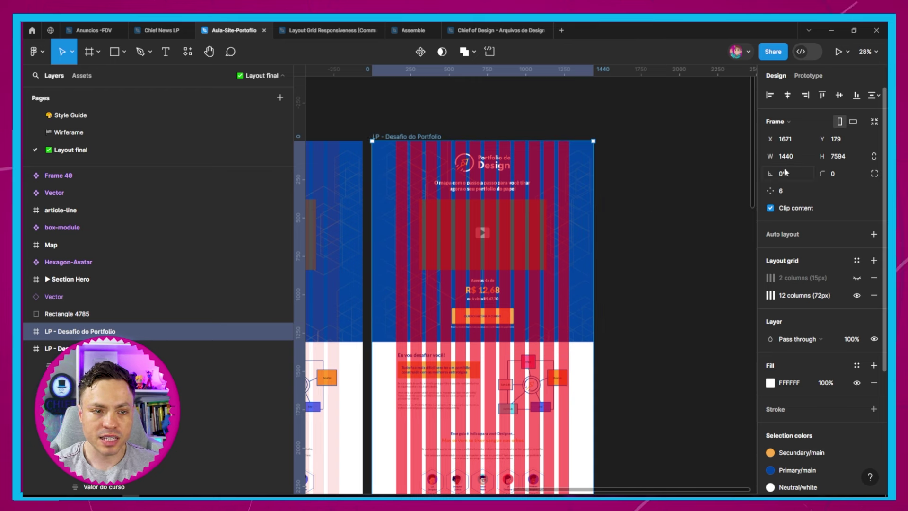
- Resize the LP - Desafio do Portfolio frame to 360 px wide and move it right
click(782, 155)
text(360)
key(Return)
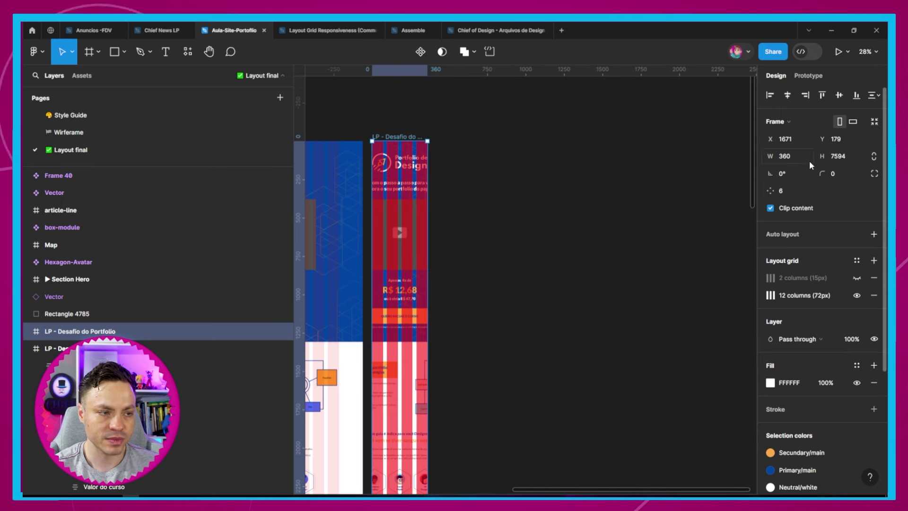
drag(416, 150, 539, 150)
scroll(533, 176, up, 5)
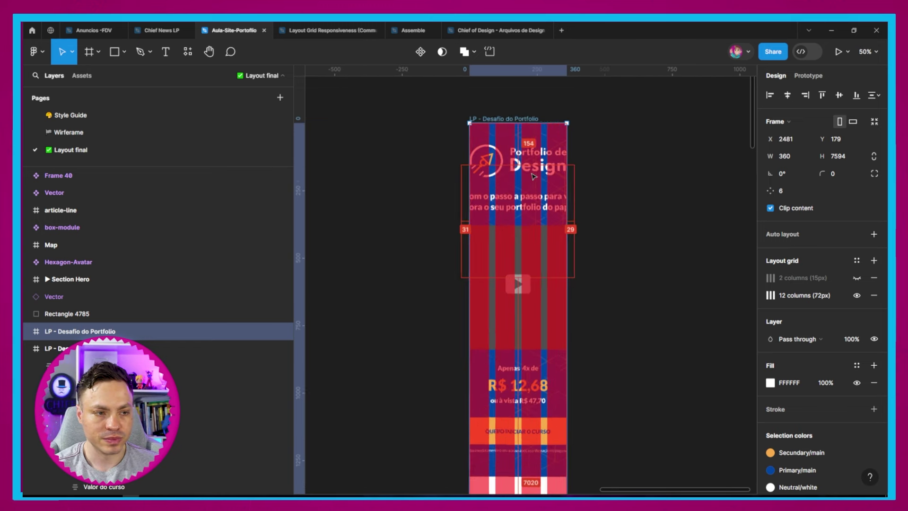
scroll(533, 176, up, 1)
- Change the column grid to 4 columns while keeping the 72 px column width
click(769, 296)
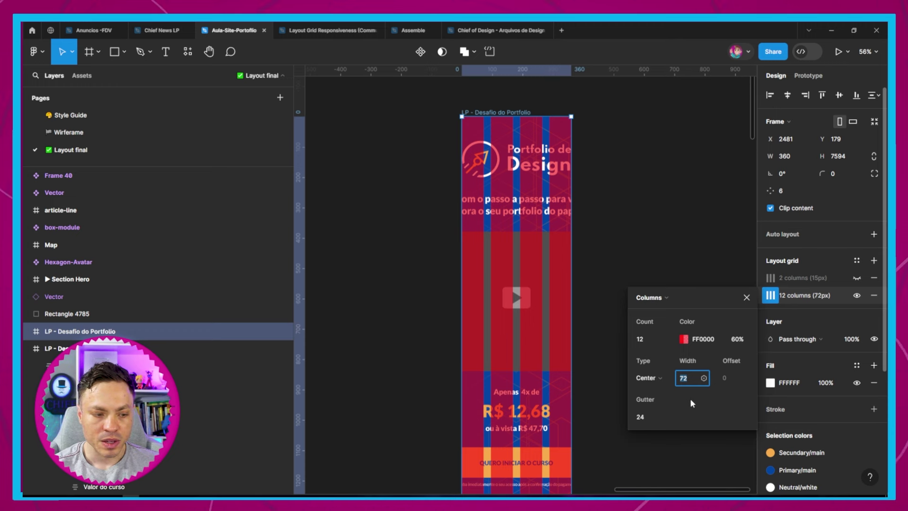
text(4)
key(Return)
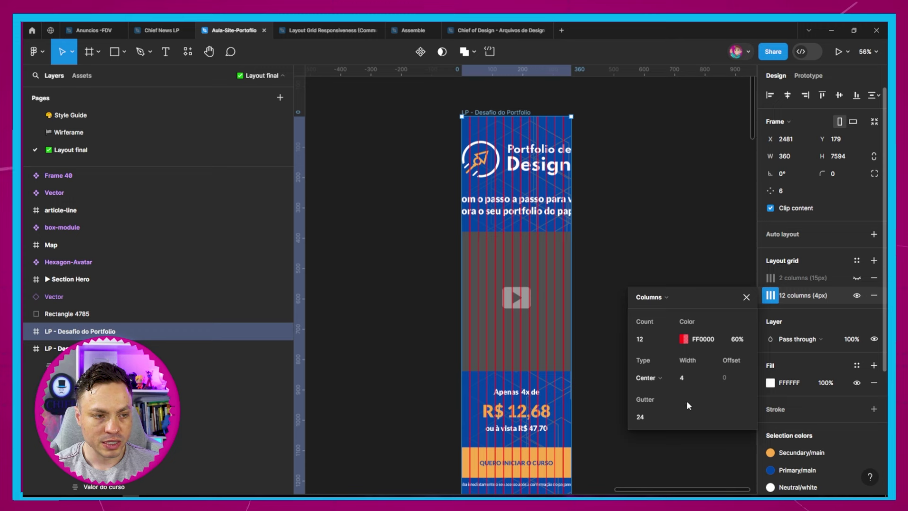
click(691, 379)
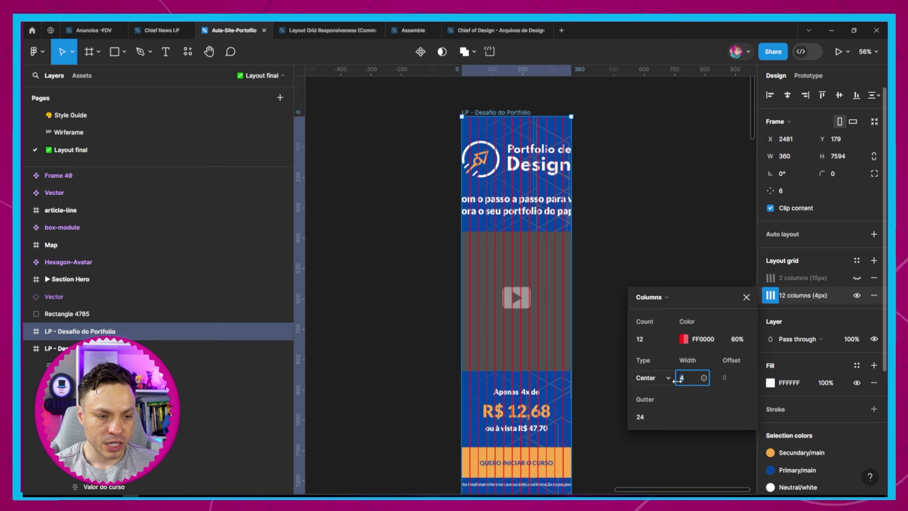
text(7)
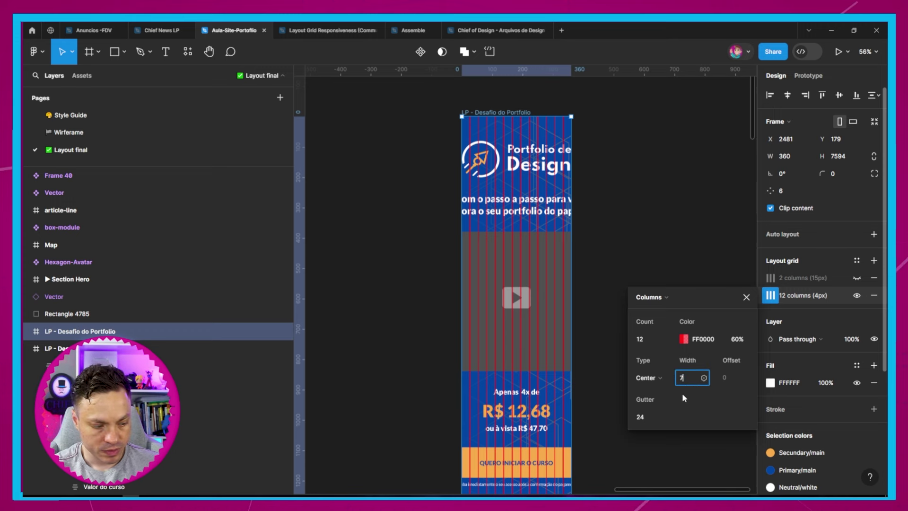
text(2)
key(Return)
text(4)
key(Return)
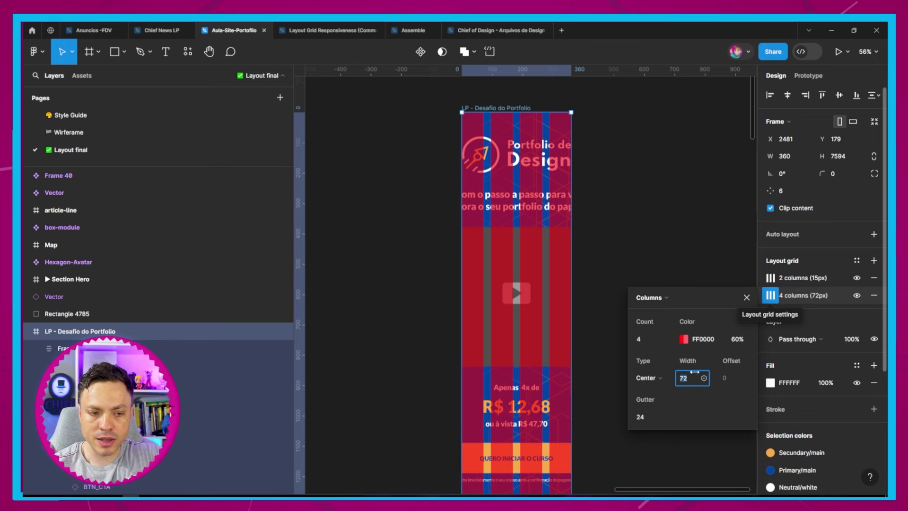
click(649, 378)
- Stretch the 4-column grid across the frame, settling on a 20 px margin after trying 0, 8 and 16
click(661, 388)
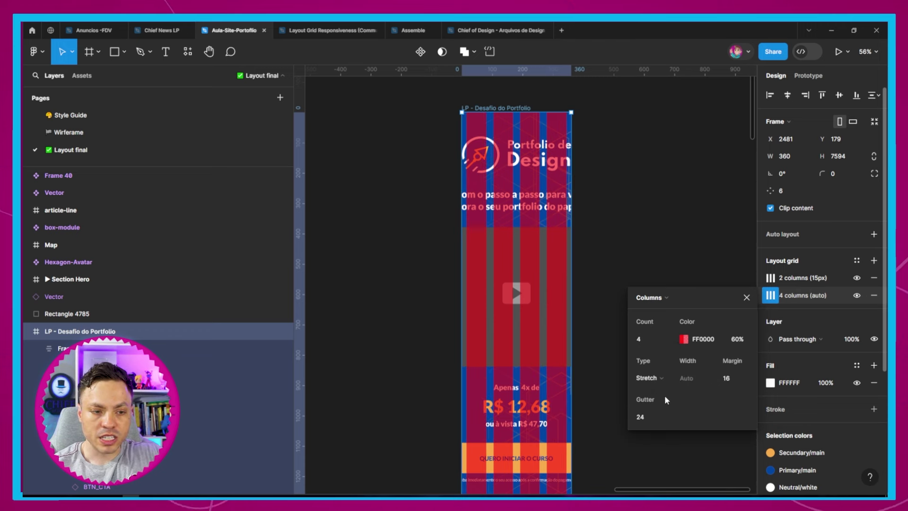
text(0)
key(Return)
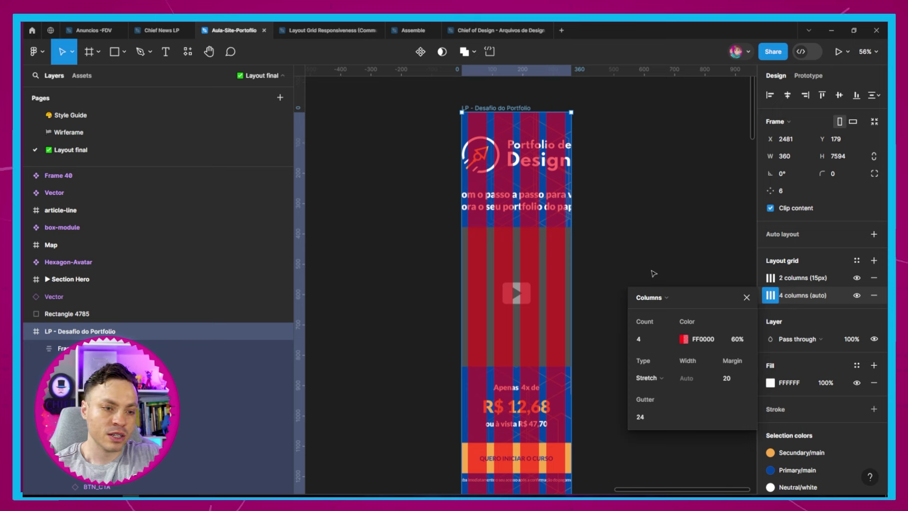
click(734, 378)
text(8)
key(Return)
click(731, 378)
text(16)
key(Return)
click(730, 379)
text(20)
key(Return)
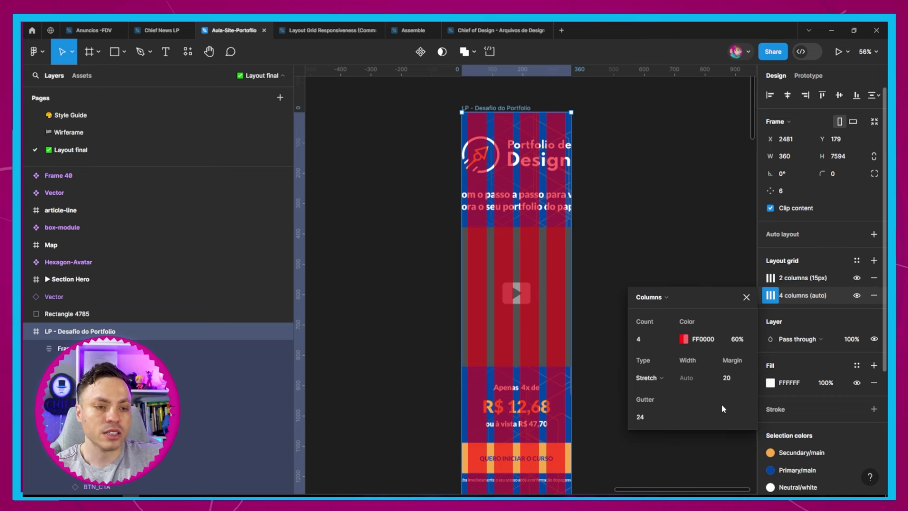
click(733, 273)
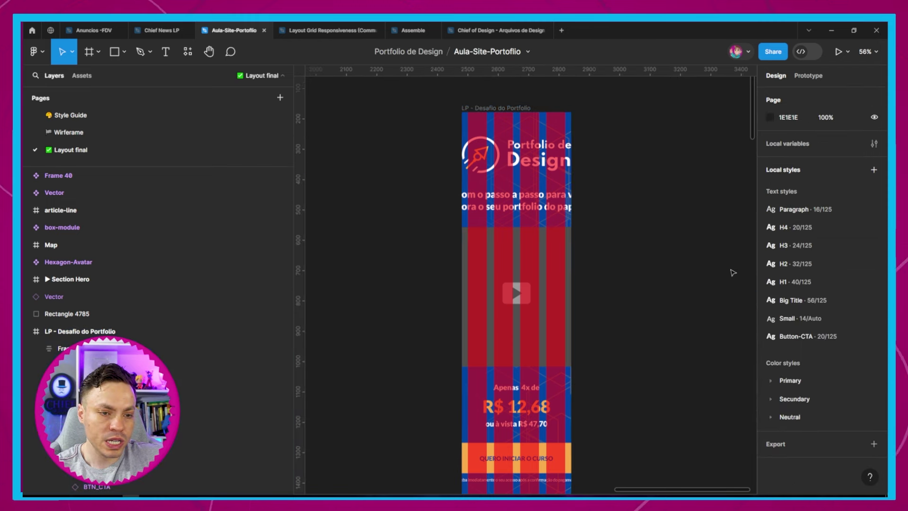
- Switch the 4-column grid to Center with fixed 72 px columns
click(142, 331)
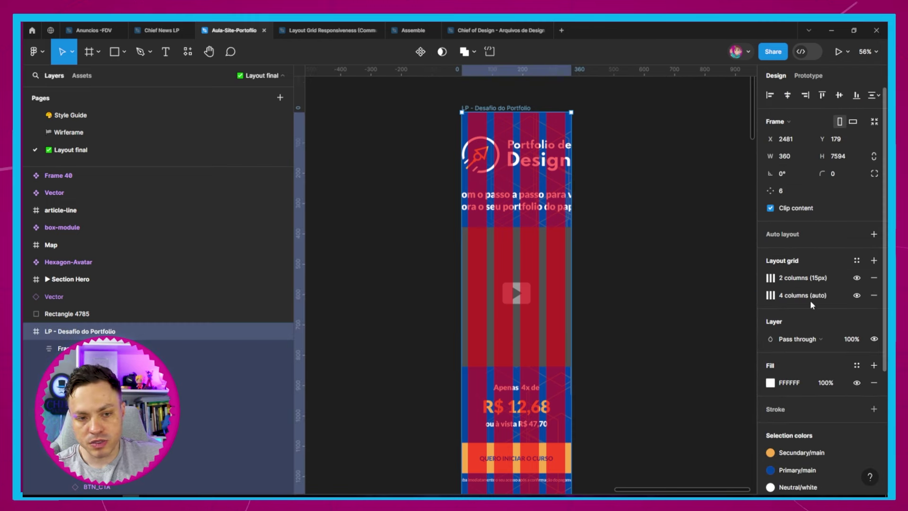
click(770, 296)
click(732, 378)
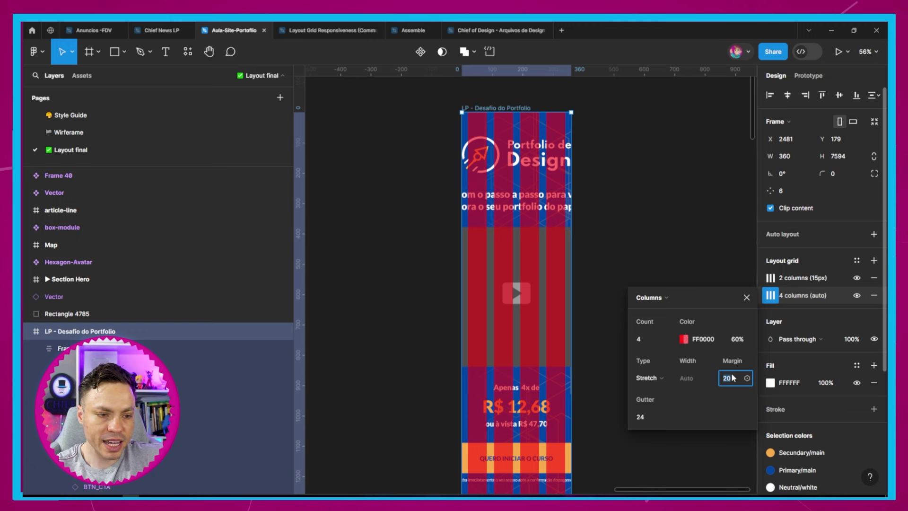
click(666, 378)
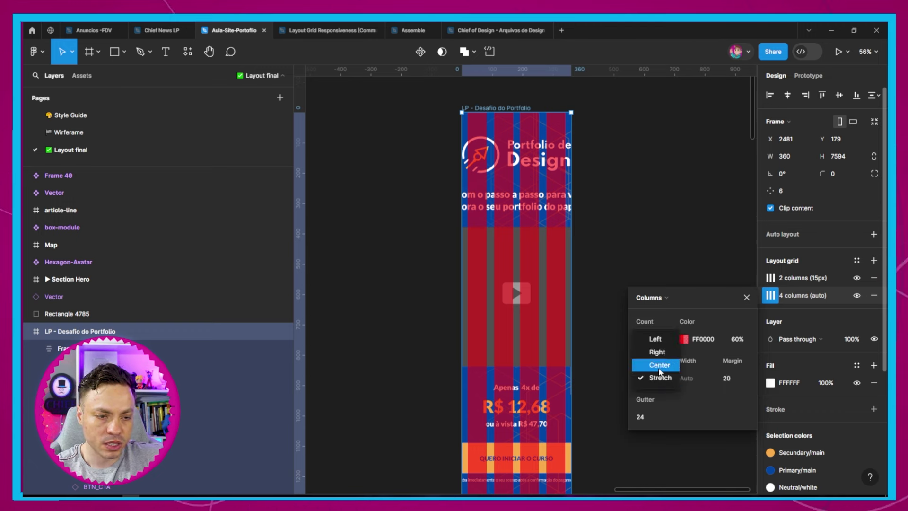
click(659, 365)
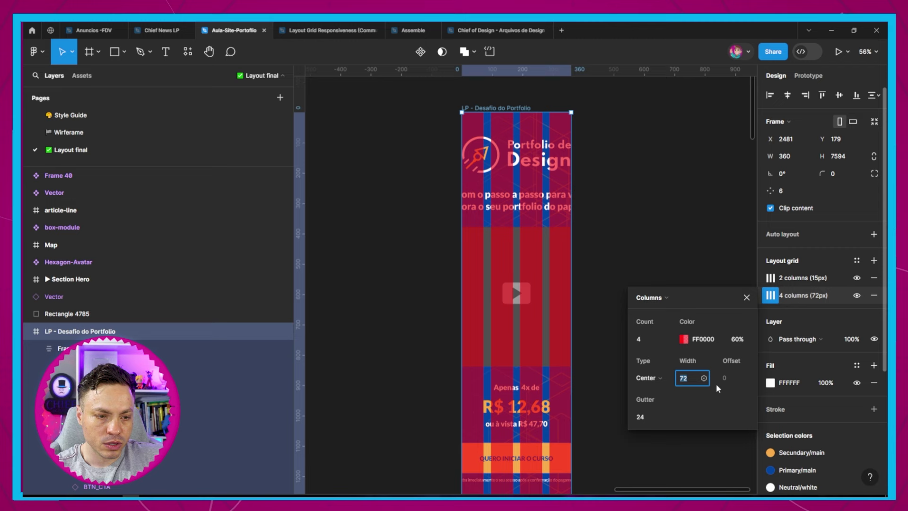
click(755, 287)
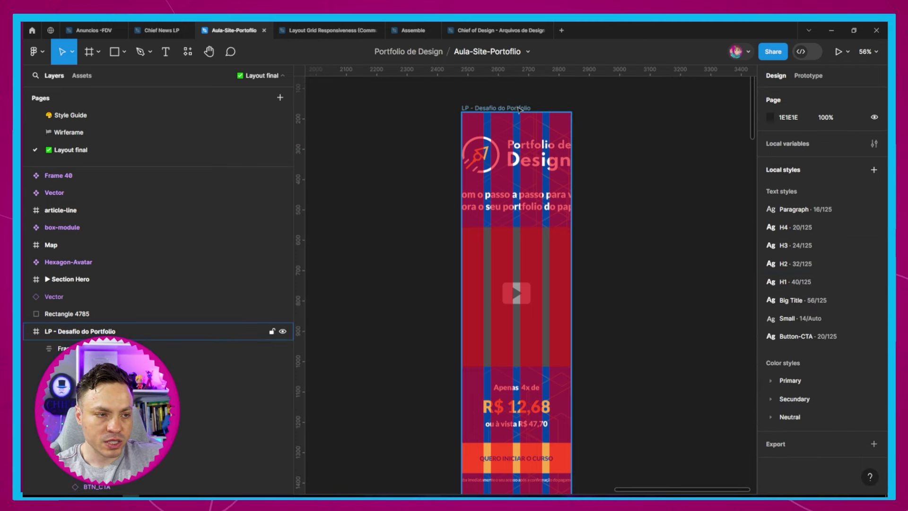
- Stretch the green 2-column grid and make it 100% opaque, then start editing the red grid's opacity
click(272, 399)
click(770, 279)
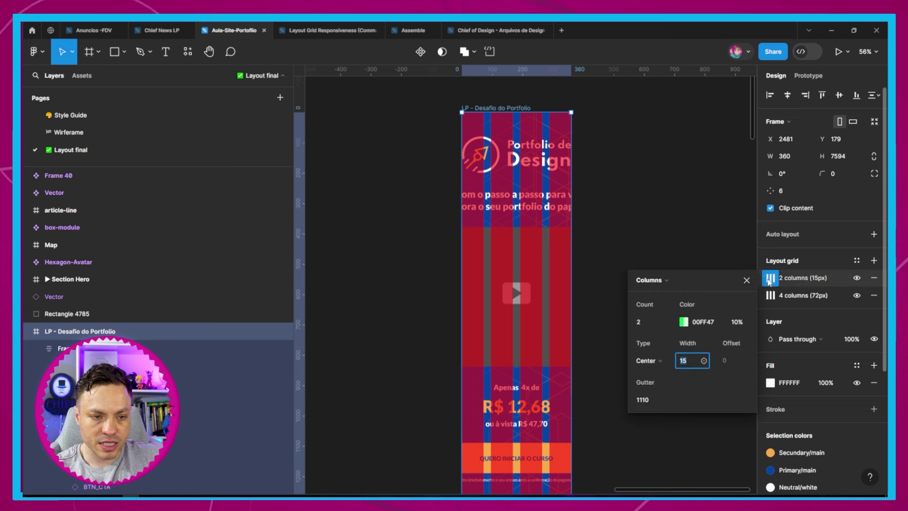
click(648, 360)
click(665, 374)
click(725, 361)
text(20)
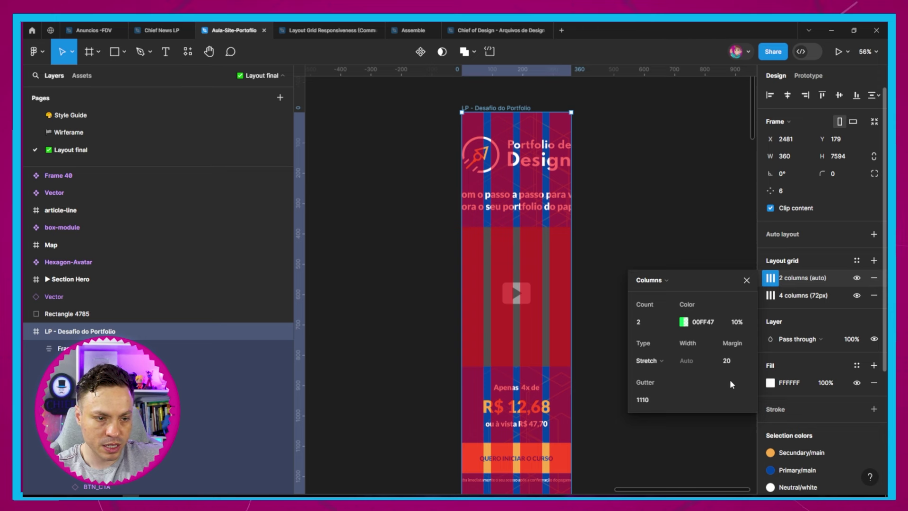
click(682, 322)
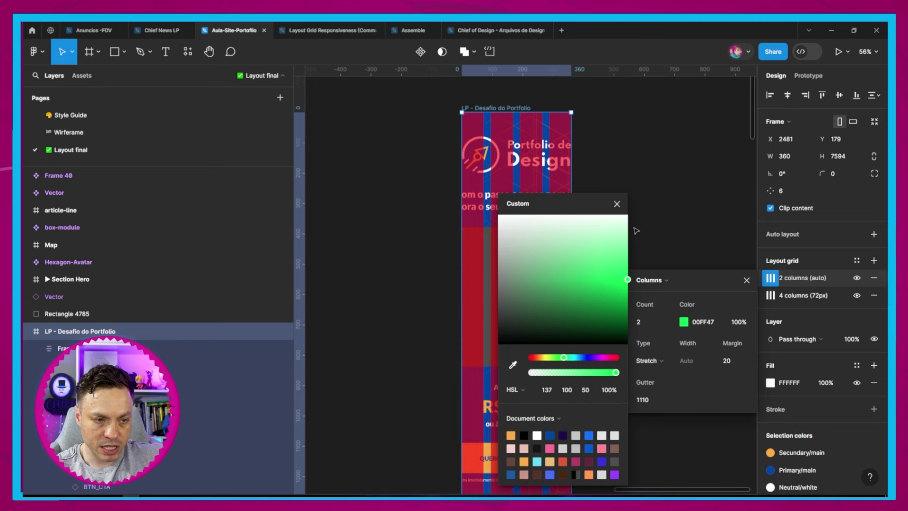
click(676, 215)
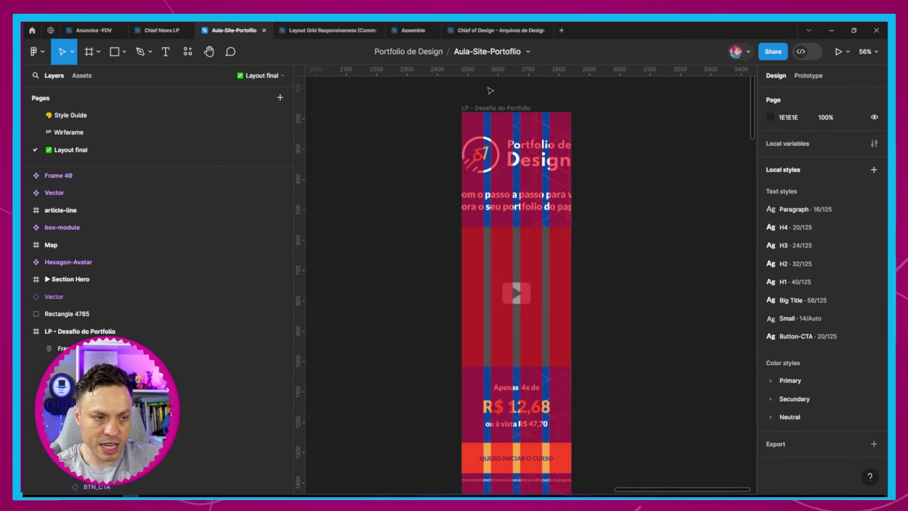
click(771, 295)
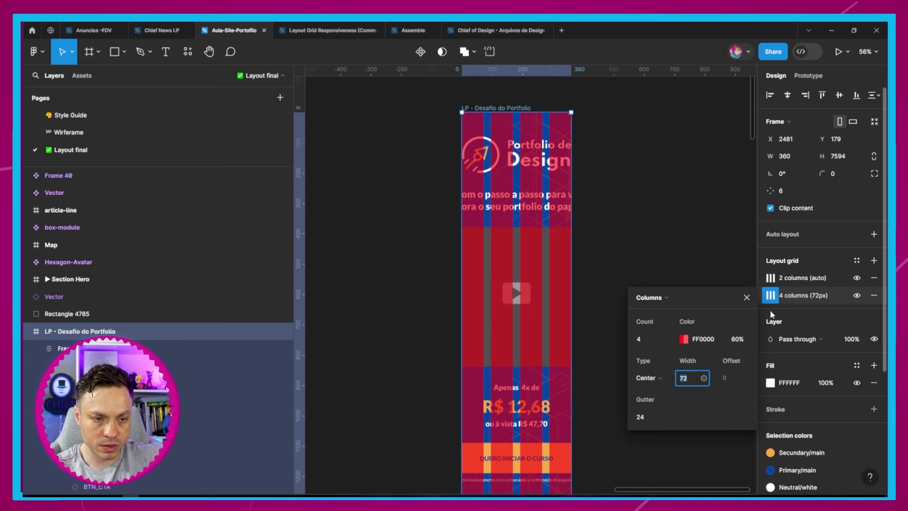
click(737, 339)
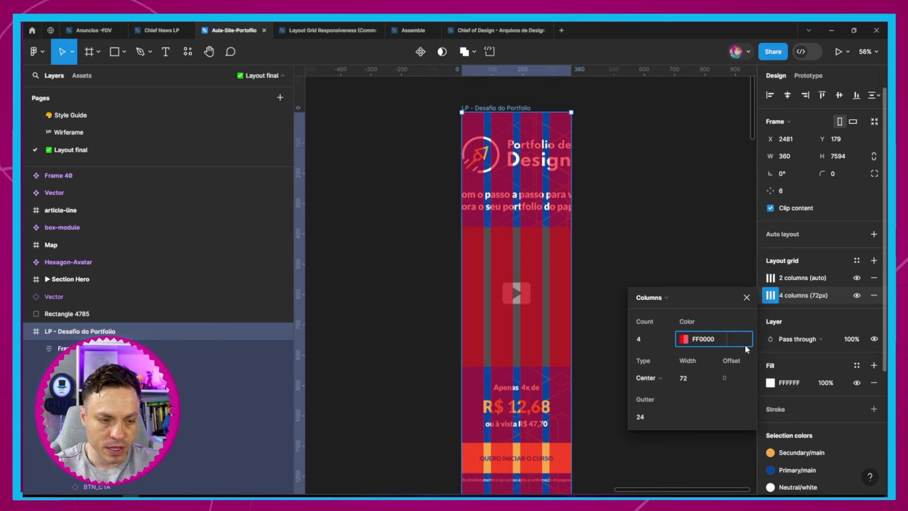
- Fade the red 4-column grid to 10% opacity
text(10)
key(Return)
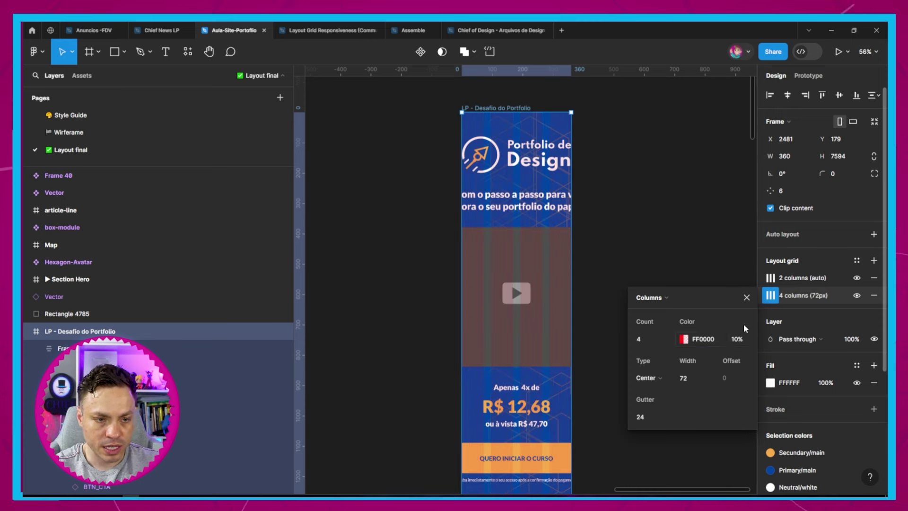
click(770, 277)
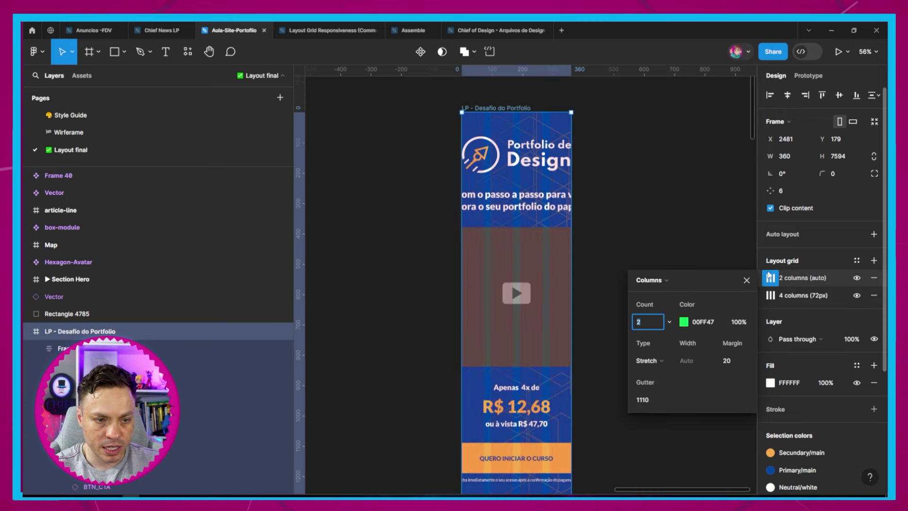
- Give the green 2-column grid a 0 gutter and stretch it across the frame again
click(649, 361)
click(659, 347)
click(648, 394)
text(0)
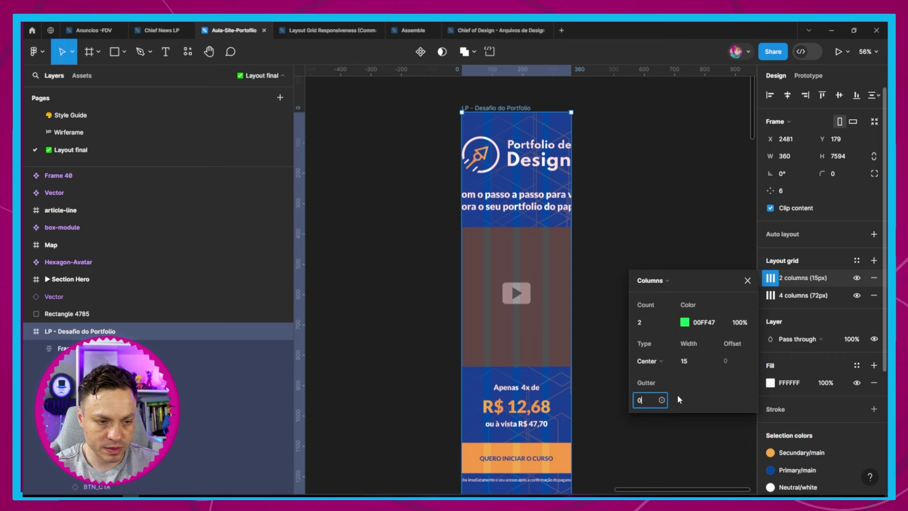
key(Return)
click(657, 362)
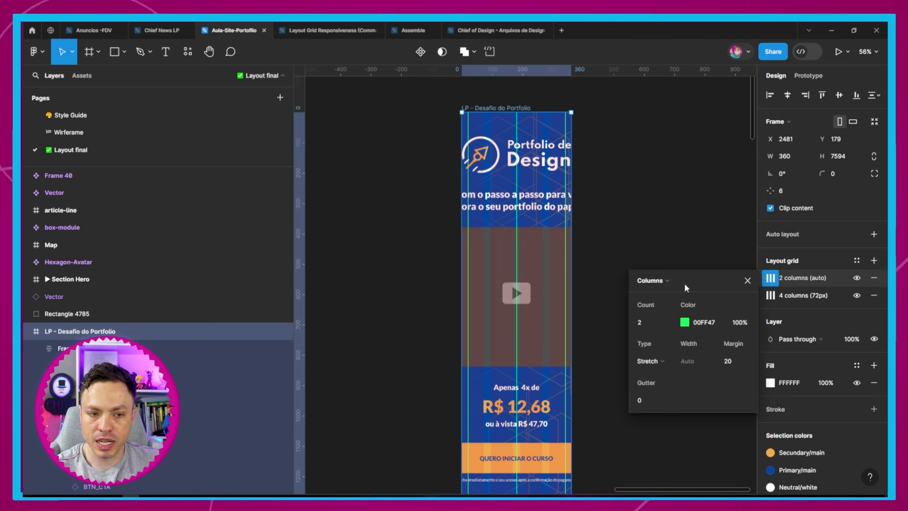
click(771, 295)
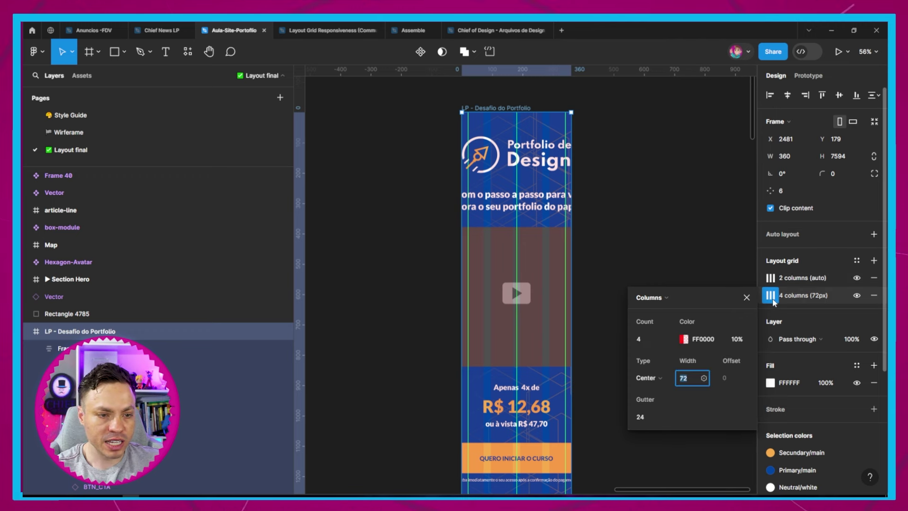
click(732, 343)
text(20)
- Set the red 4-column grid to 50% opacity, keeping it centred with 72 px columns
key(Return)
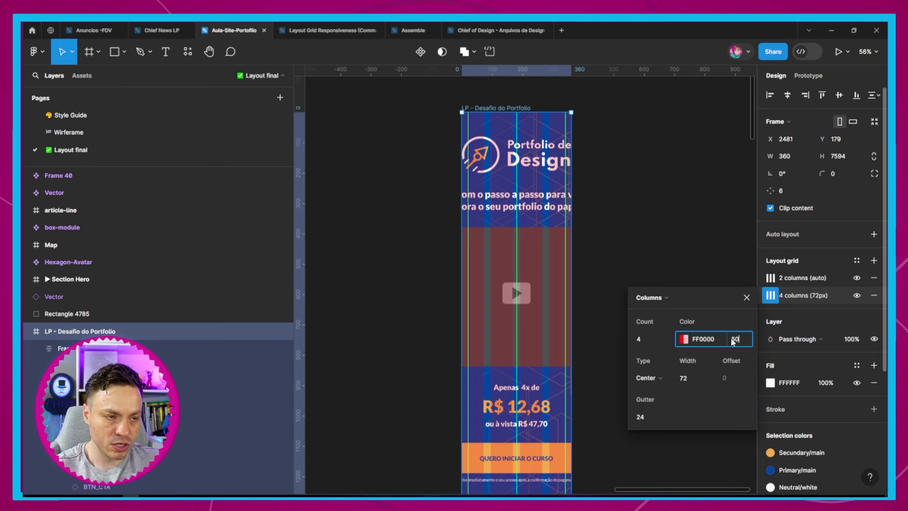
text(50)
key(Return)
click(663, 373)
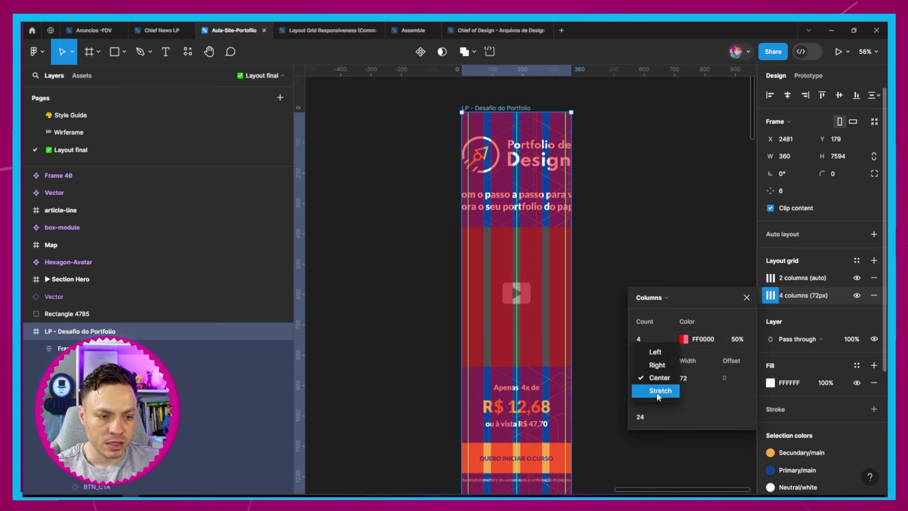
click(657, 391)
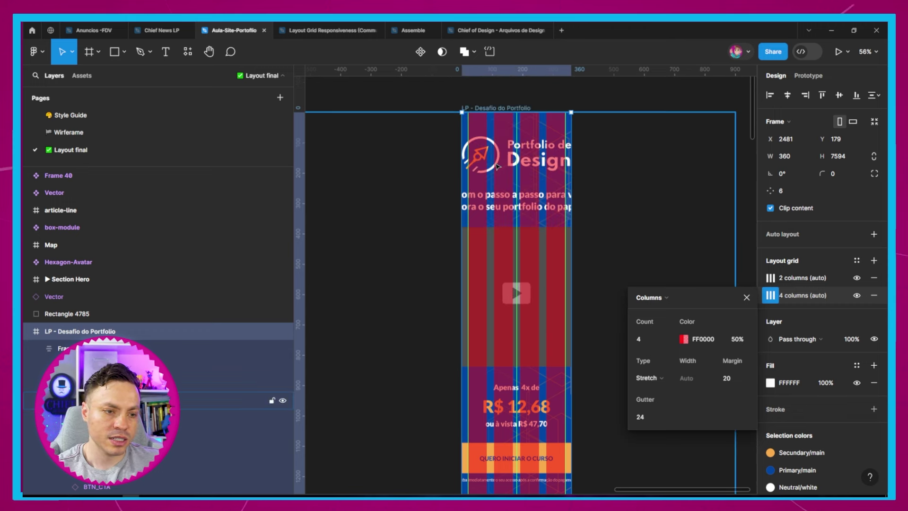
click(657, 377)
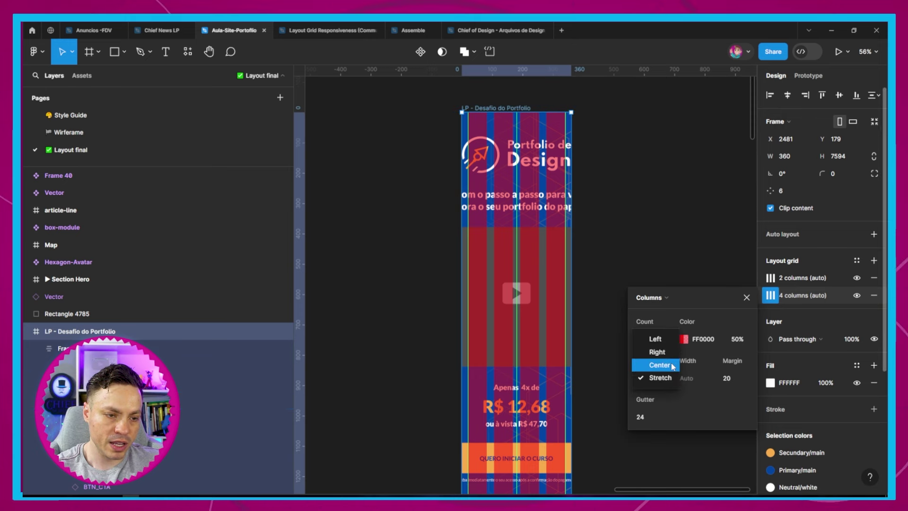
click(659, 364)
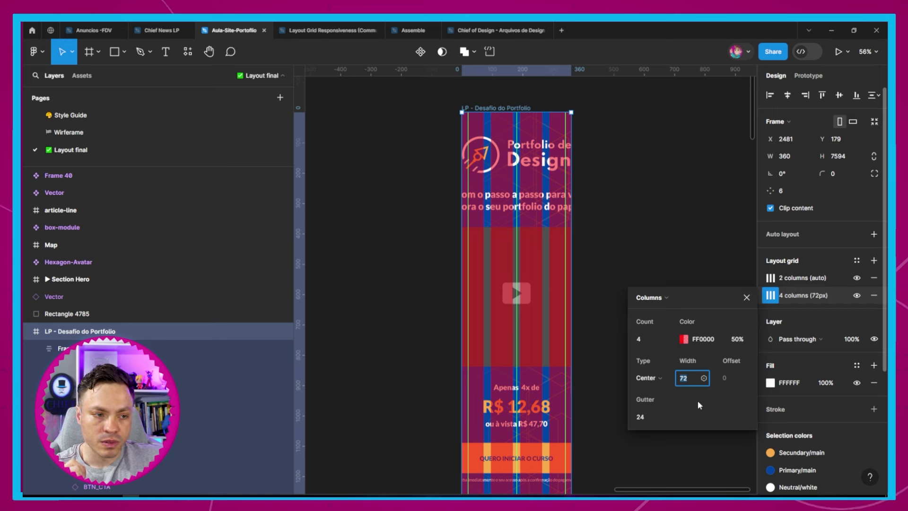
click(542, 159)
scroll(542, 158, down, 5)
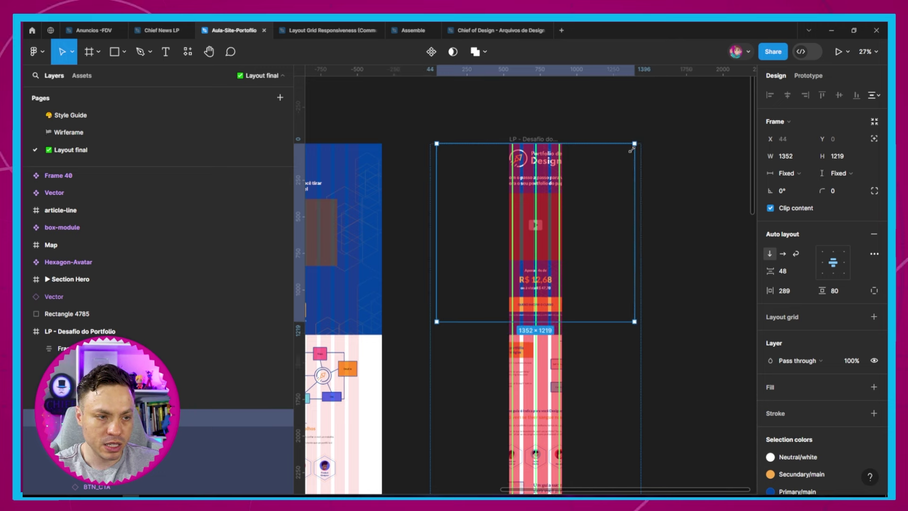
- Try shrinking the inner content frame with the Scale tool, then undo it and zoom to the selection
key(k)
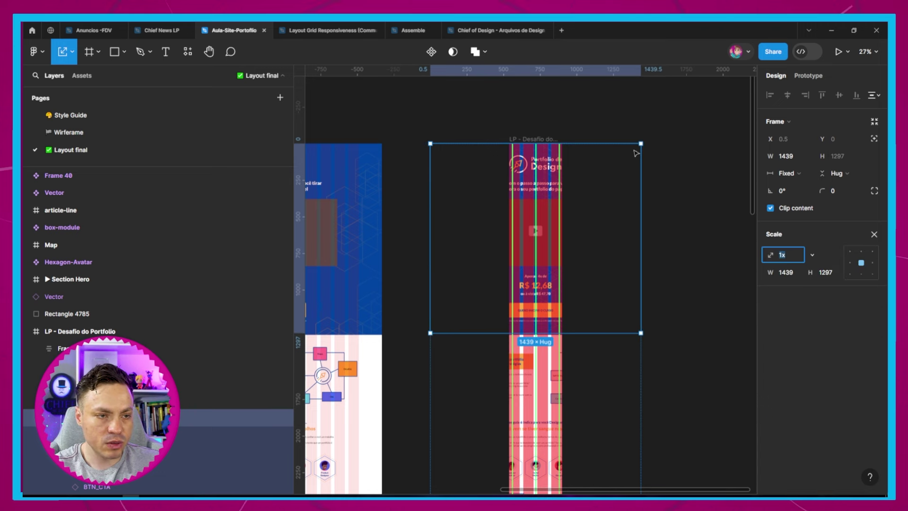
click(227, 417)
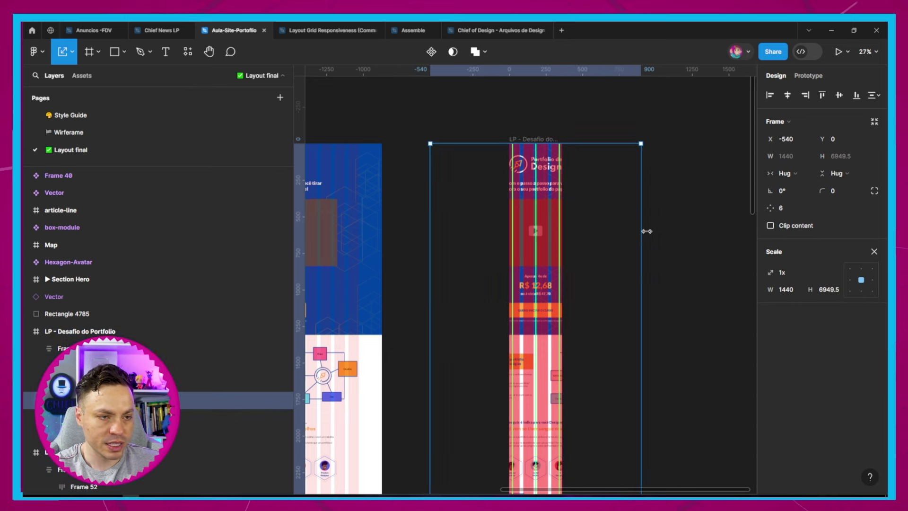
mouse_move(638, 145)
mouse_down()
mouse_move(556, 222)
mouse_move(508, 293)
mouse_up()
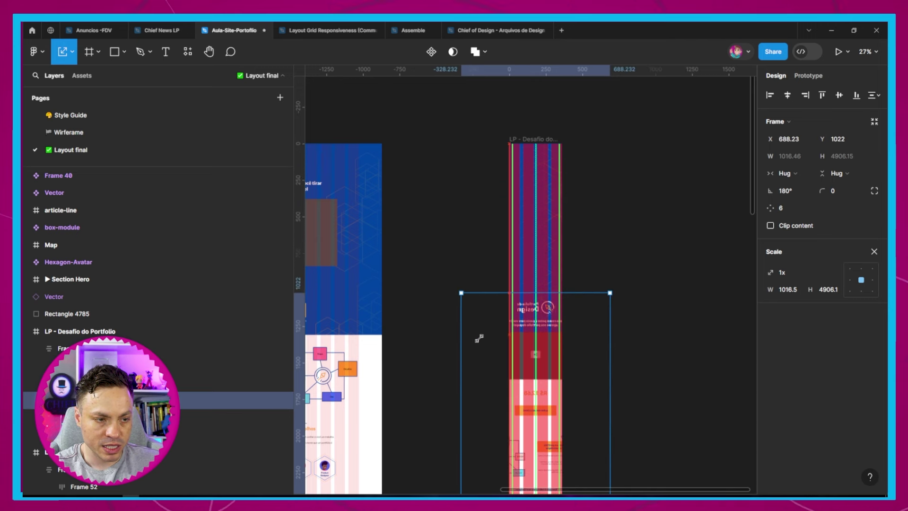
drag(479, 338, 478, 339)
drag(524, 376, 527, 188)
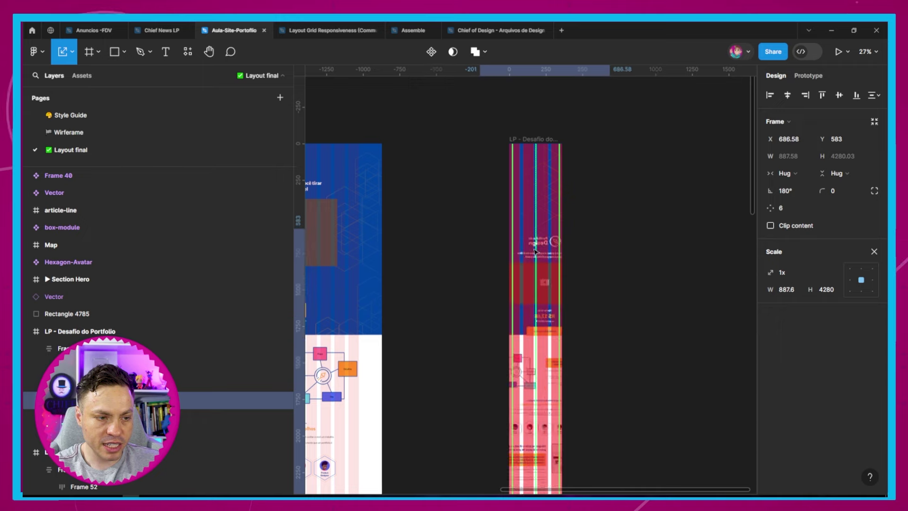
key(shift+2)
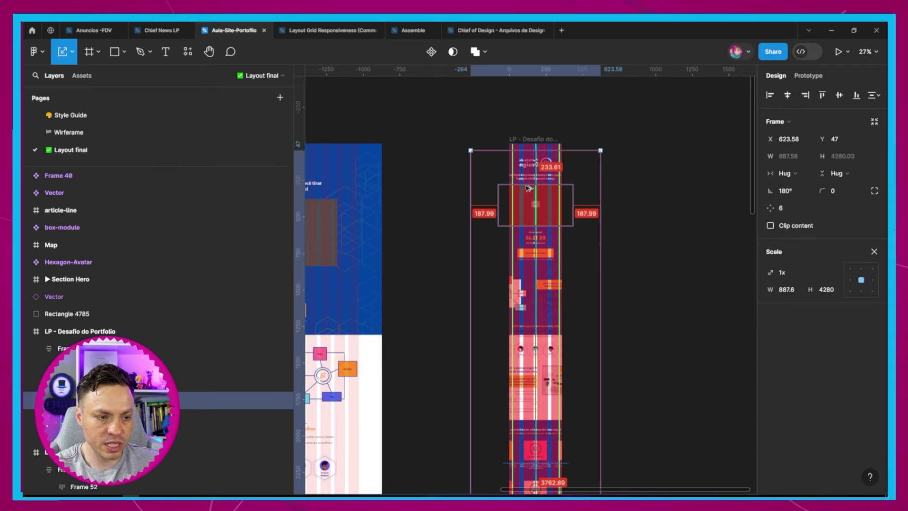
key(ctrl+z)
scroll(550, 230, up, 2)
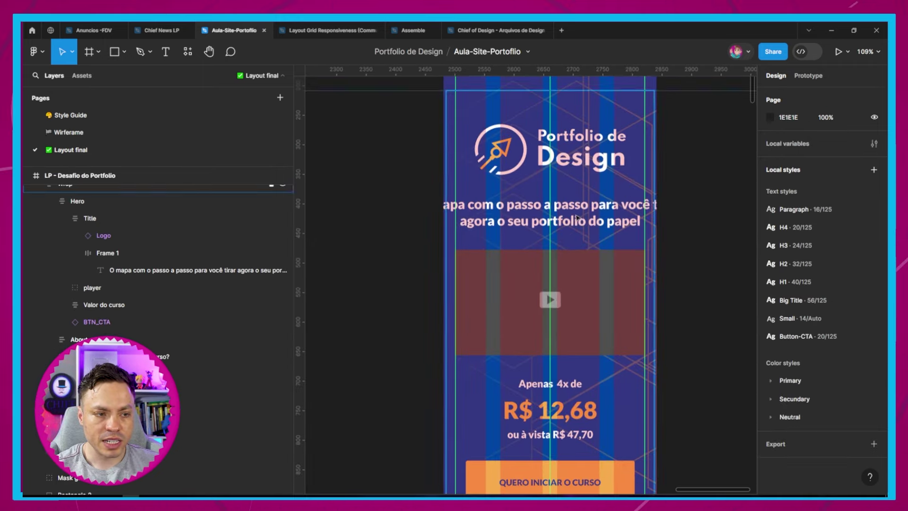
- Narrow the hero title to 318 px and set its font size to 32, after trying 24
click(591, 220)
double_click(591, 220)
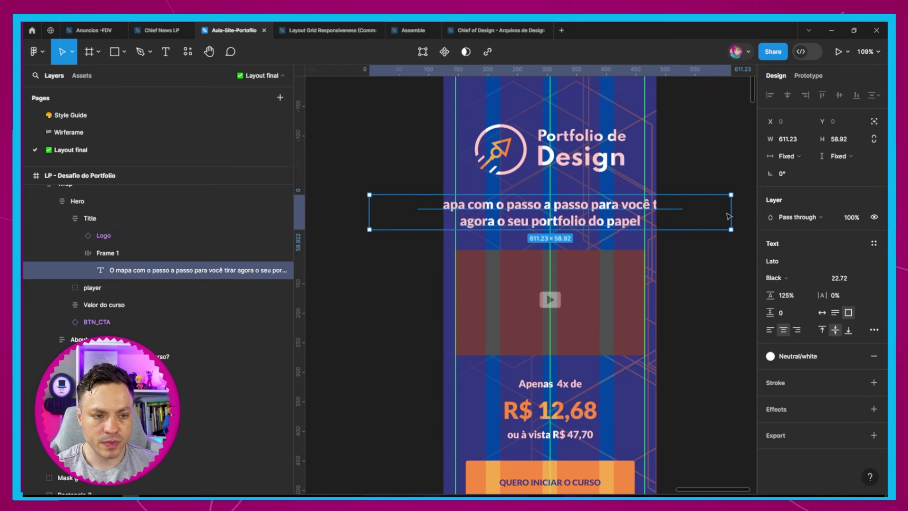
drag(731, 212, 644, 213)
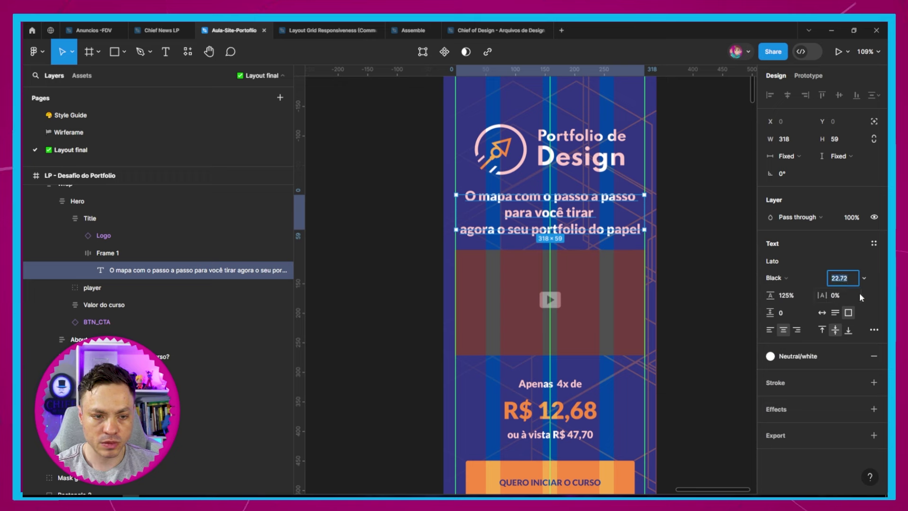
text(24)
key(Return)
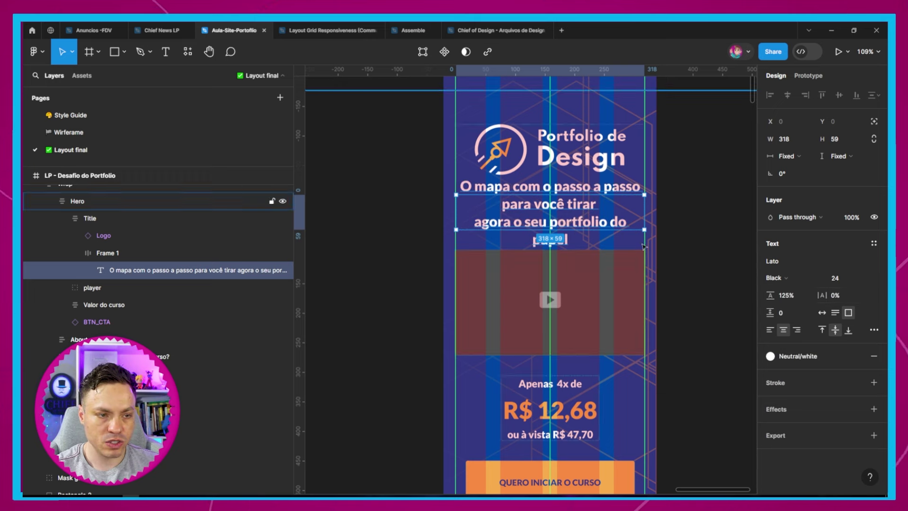
click(829, 279)
text(32)
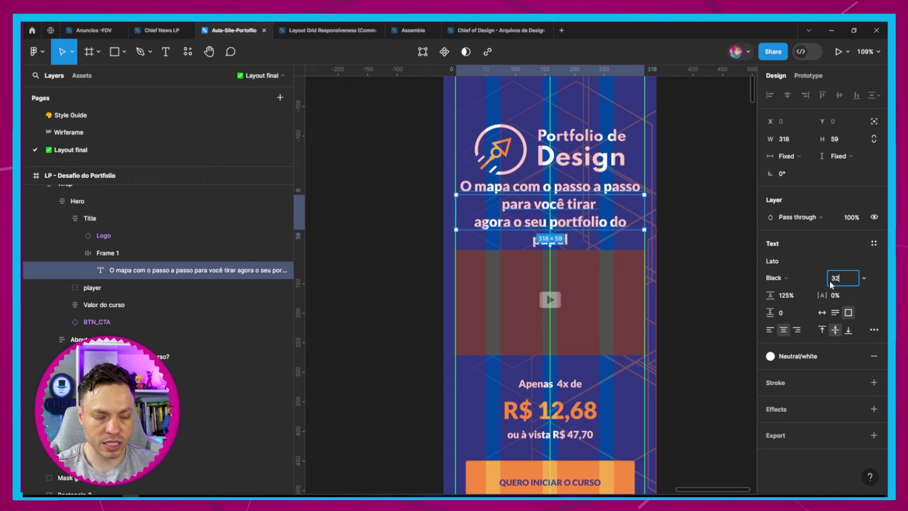
key(Return)
- Select the video block, Valor do curso block and BTN_CTA button, then the video rectangle
click(594, 322)
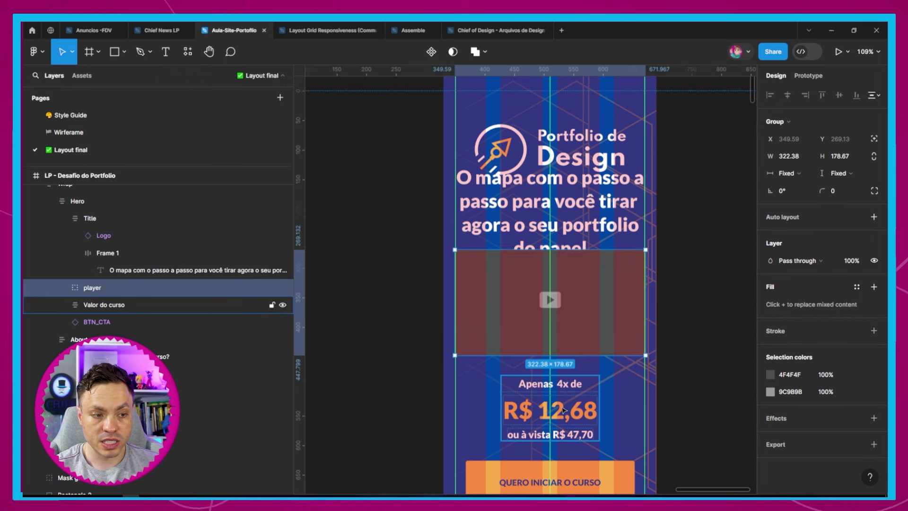
shift+click(591, 430)
scroll(558, 486, down, 5)
shift+click(586, 341)
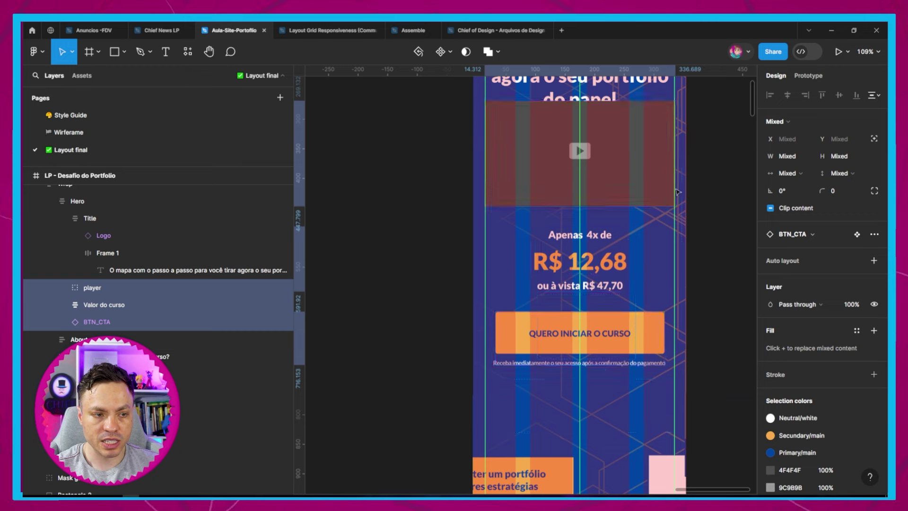
click(691, 172)
scroll(667, 251, up, 2)
click(607, 224)
- Delete the duplicate video rectangle from the hero
double_click(607, 224)
key(Down)
key(Down)
key(Down)
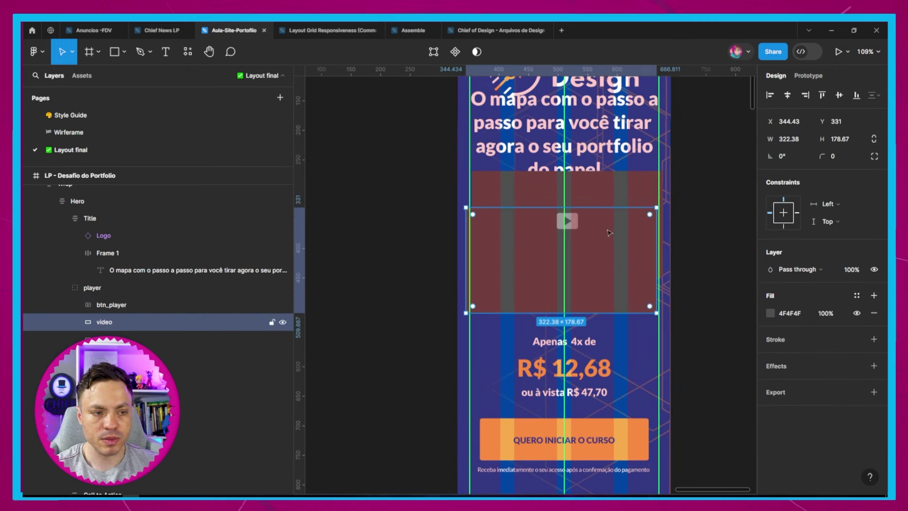
drag(609, 232, 608, 306)
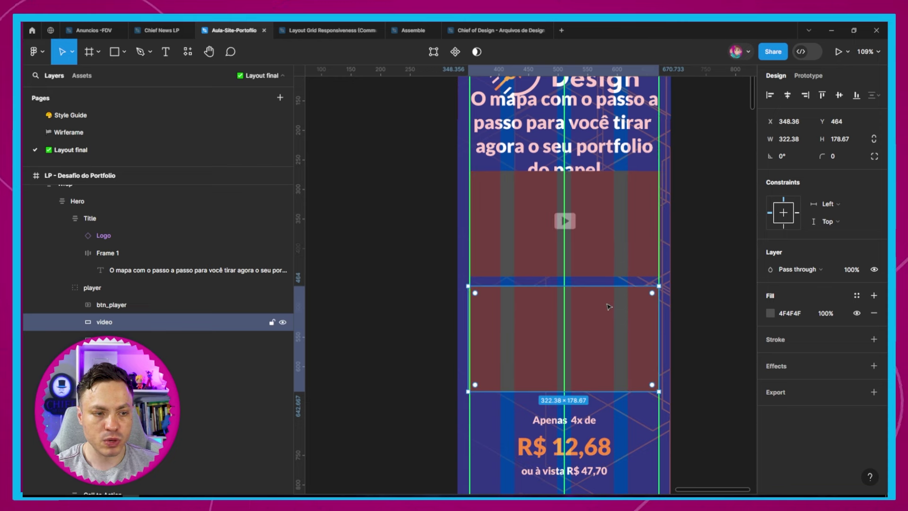
double_click(608, 306)
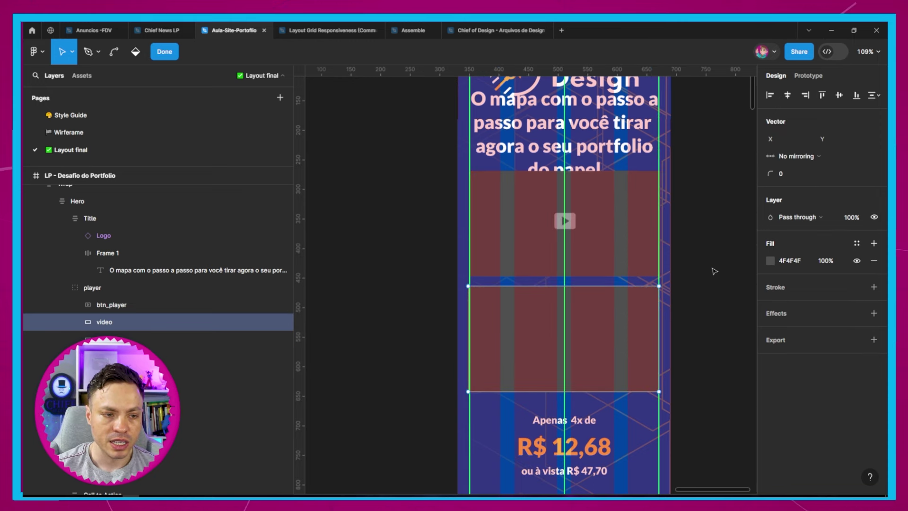
key(Escape)
key(Delete)
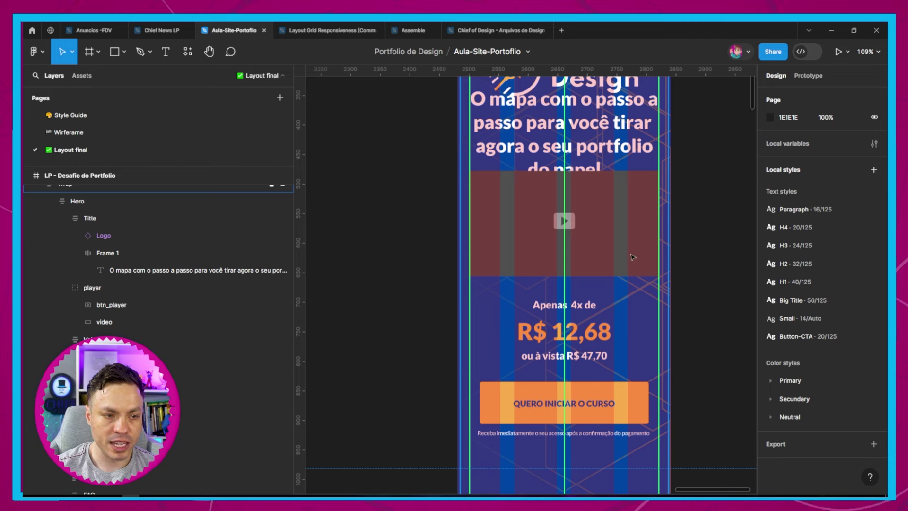
- Check the video rectangle, player group, price block, BTN_CTA and title Frame 1 layers
click(633, 256)
double_click(632, 253)
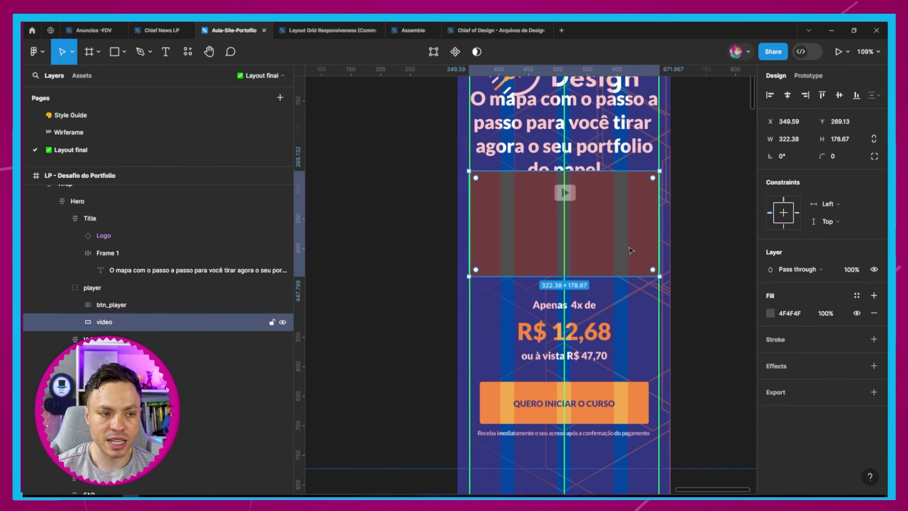
key(Escape)
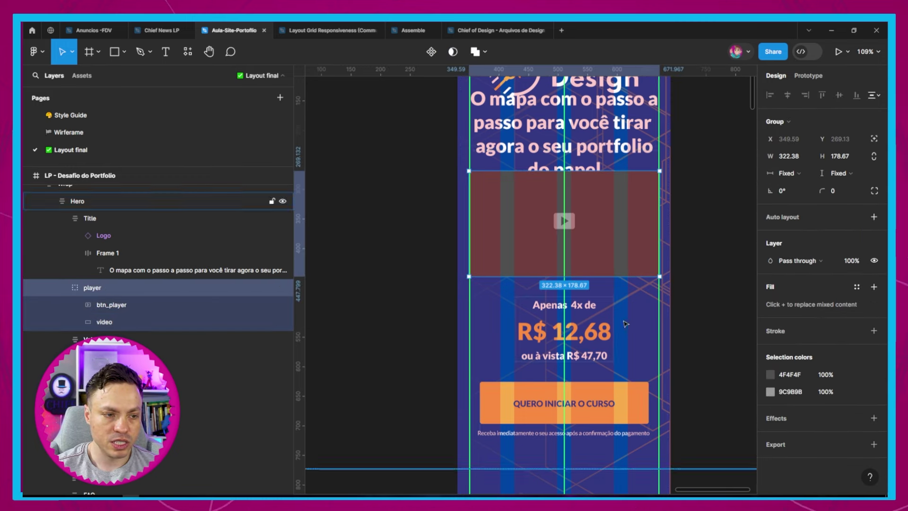
shift+click(610, 319)
key(Escape)
key(Escape)
click(577, 388)
double_click(578, 388)
click(577, 432)
shift+click(563, 331)
shift+click(622, 279)
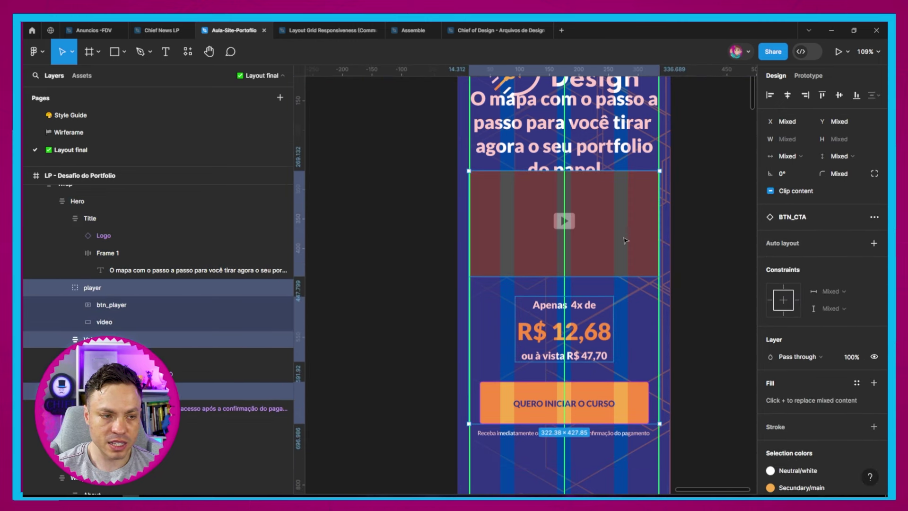
click(563, 137)
scroll(558, 247, up, 3)
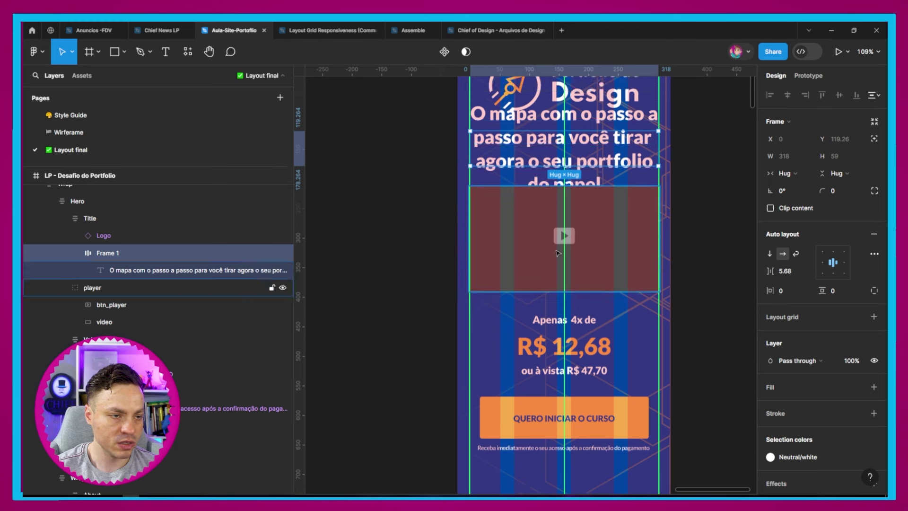
- Resize the Hero frame to mobile width, about 347 × 989
scroll(558, 247, up, 2)
click(90, 218)
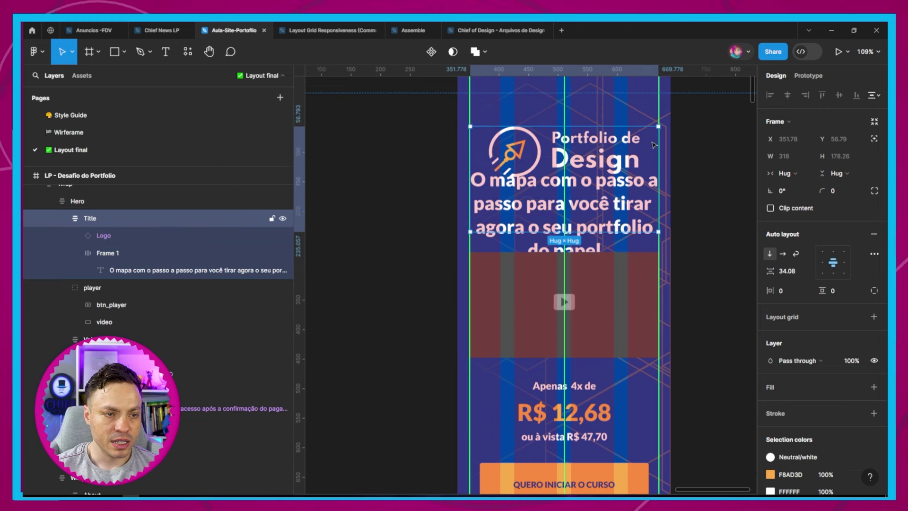
click(563, 361)
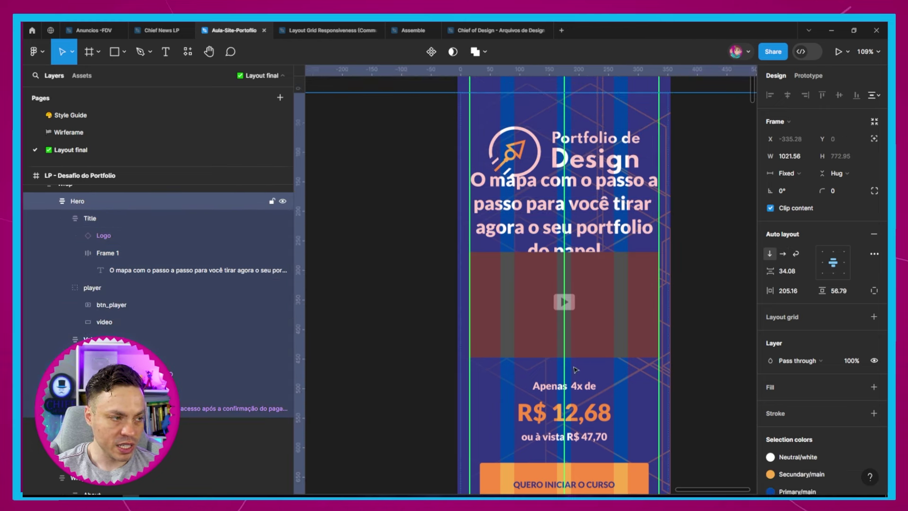
scroll(621, 427, down, 5)
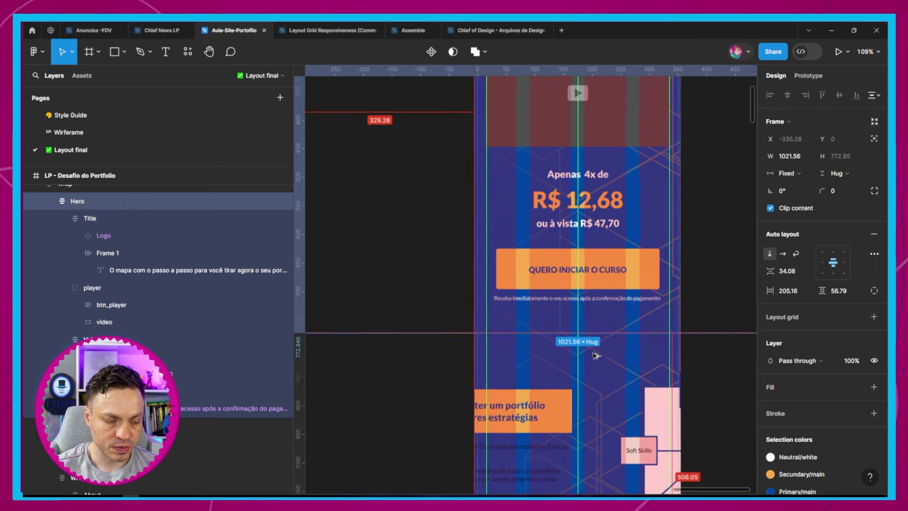
scroll(587, 329, down, 2)
scroll(594, 332, down, 2)
scroll(598, 335, down, 1)
drag(600, 337, 586, 403)
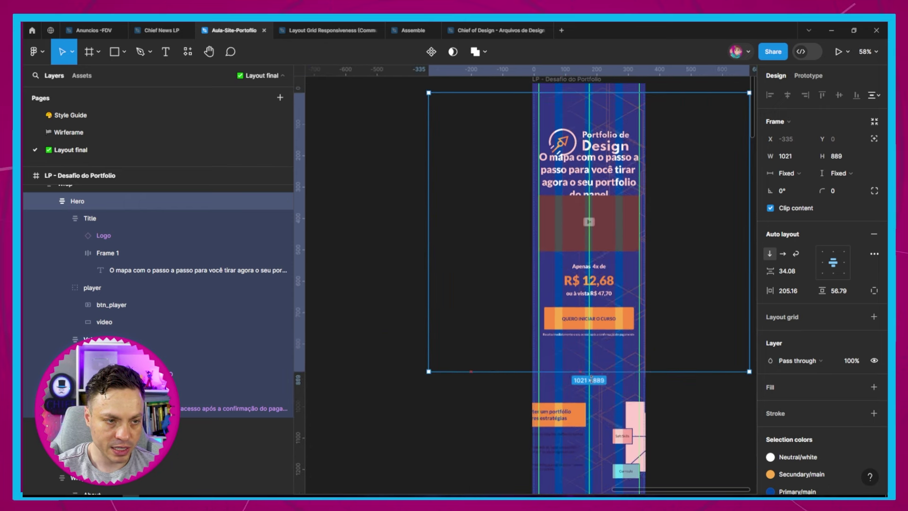
drag(429, 222, 535, 228)
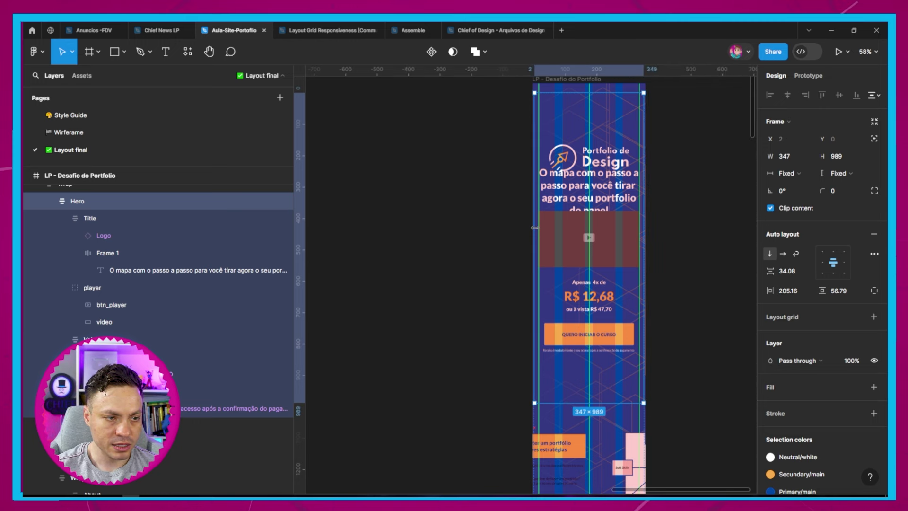
- Make the Title frame and Frame 1 (204 tall) taller so the headline shows fully
click(122, 225)
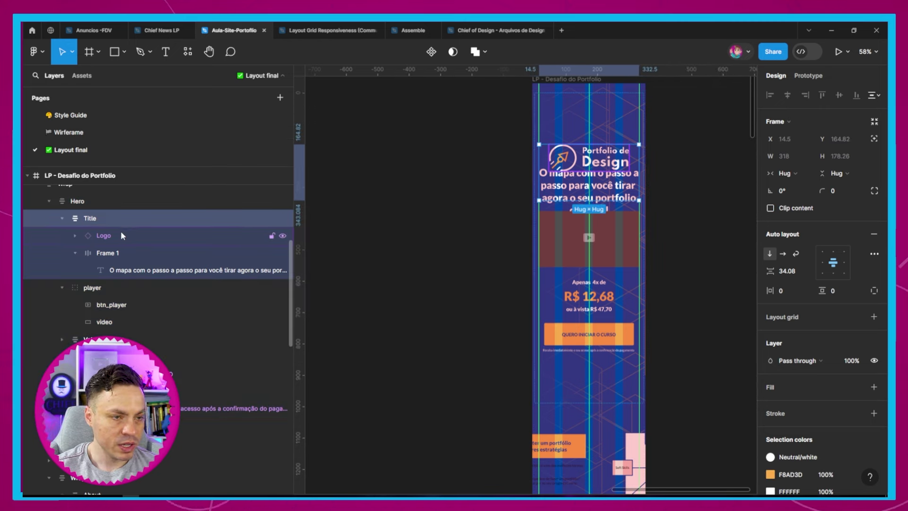
click(115, 241)
click(109, 253)
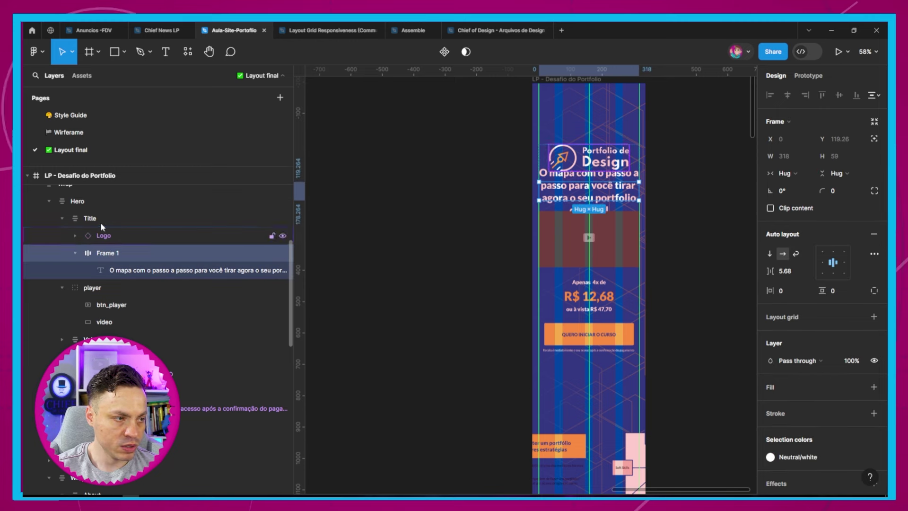
click(92, 201)
click(91, 217)
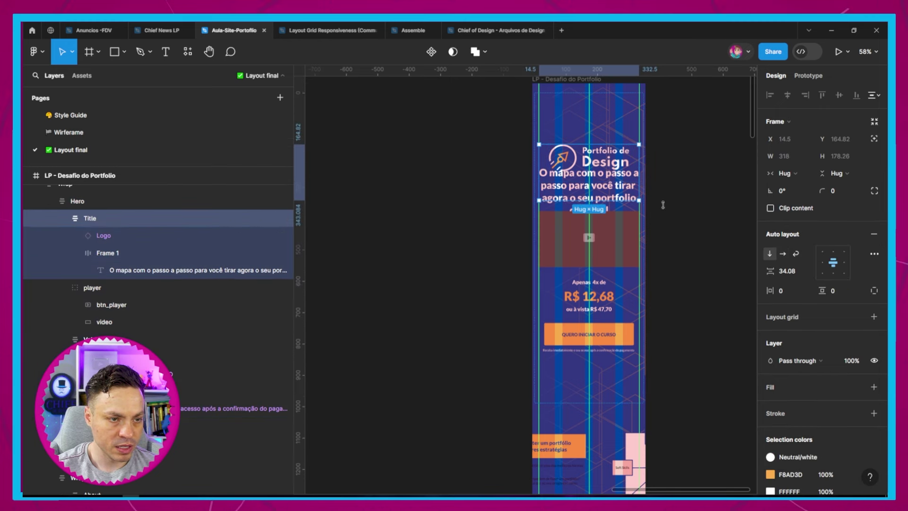
click(837, 173)
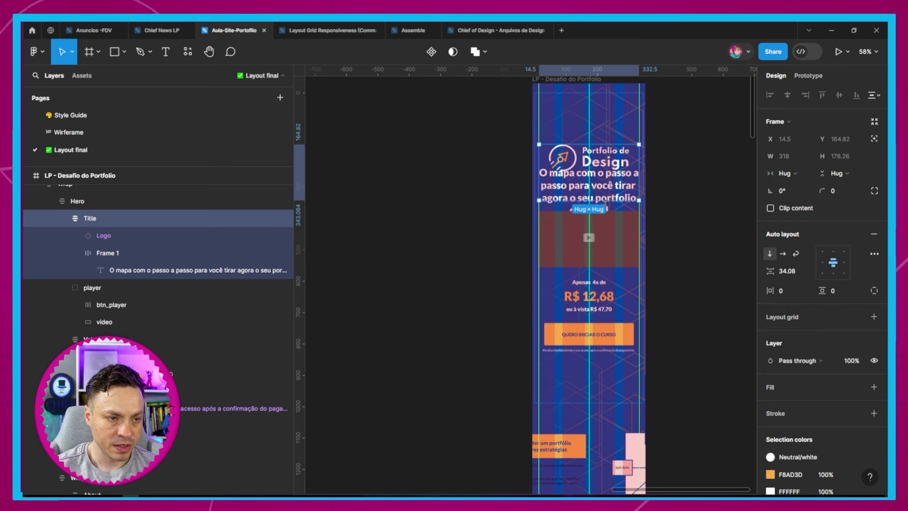
drag(607, 208, 604, 255)
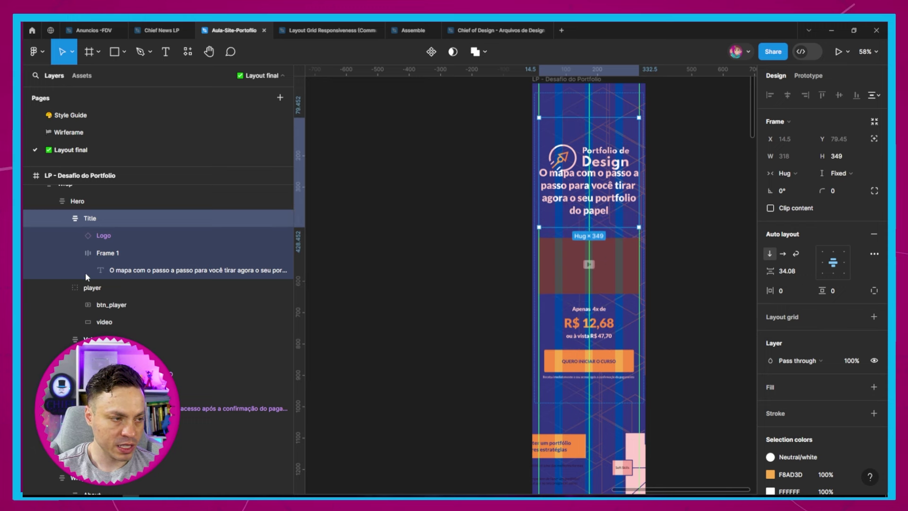
click(85, 254)
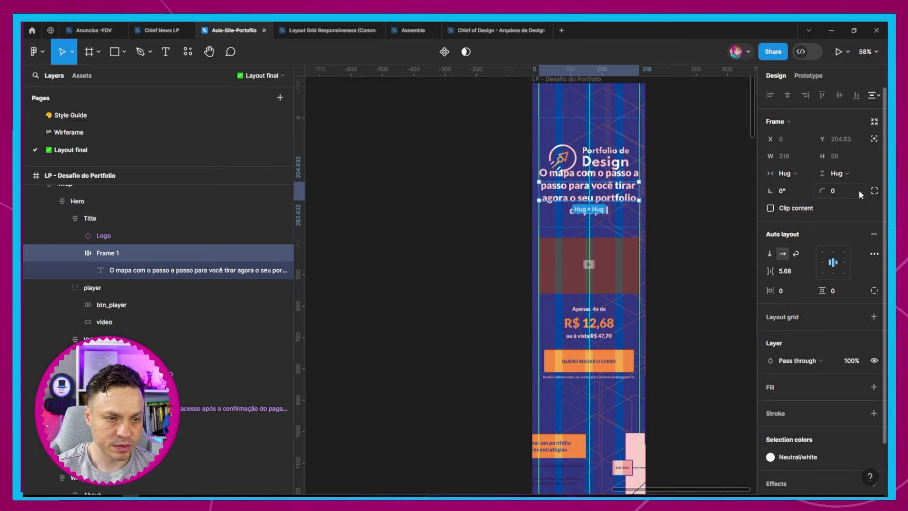
drag(623, 200, 623, 243)
drag(683, 191, 671, 218)
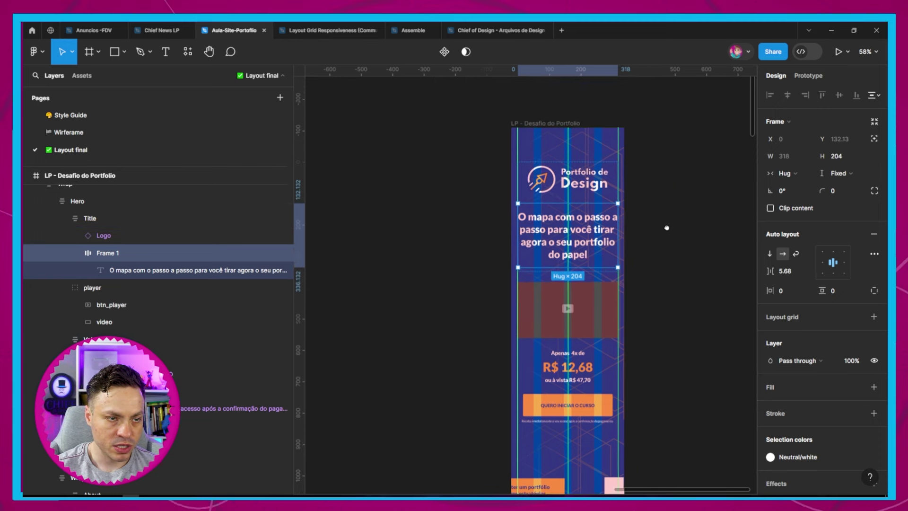
- Set the R$ 12,68 price text to font size 40
click(576, 291)
scroll(598, 241, down, 3)
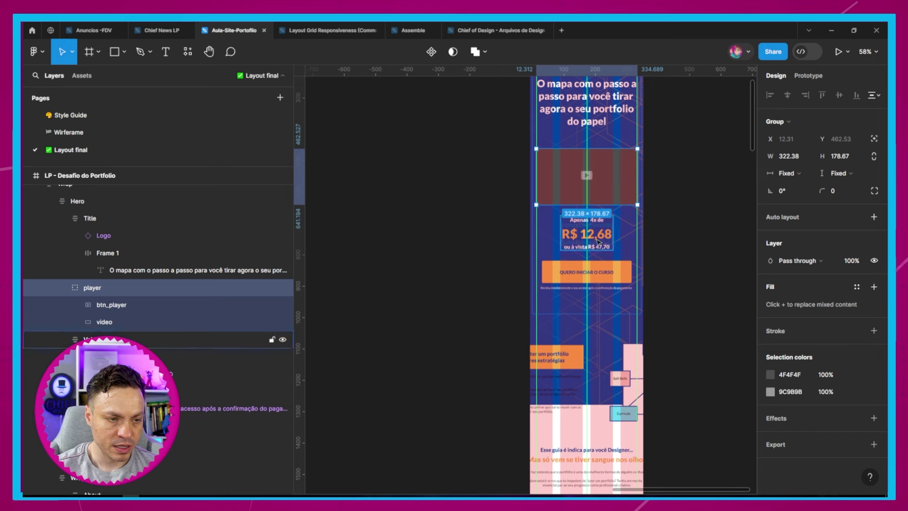
double_click(597, 236)
click(841, 279)
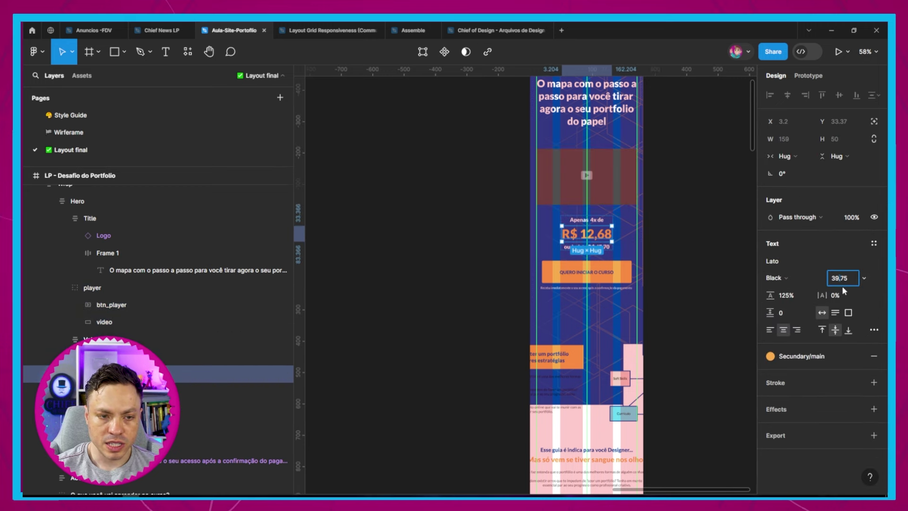
click(844, 282)
text(40)
click(586, 221)
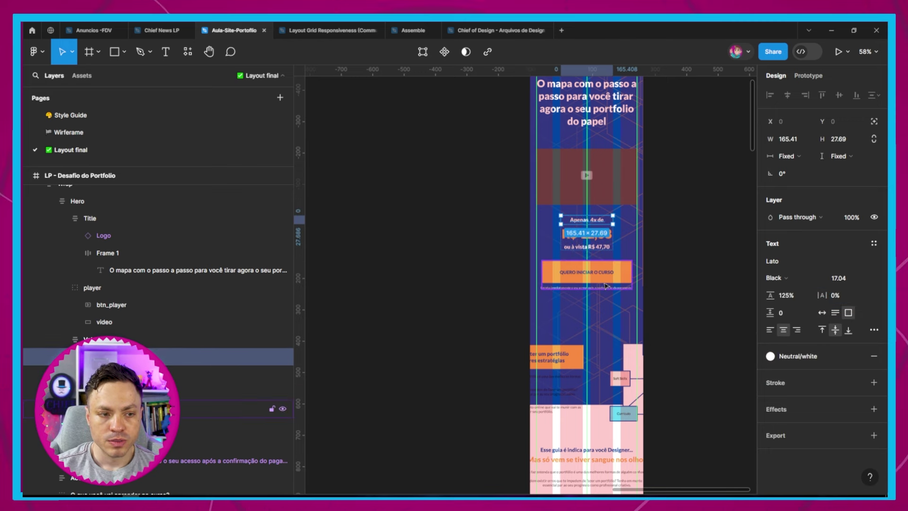
- Move the About frame off the landing page to the right
click(573, 353)
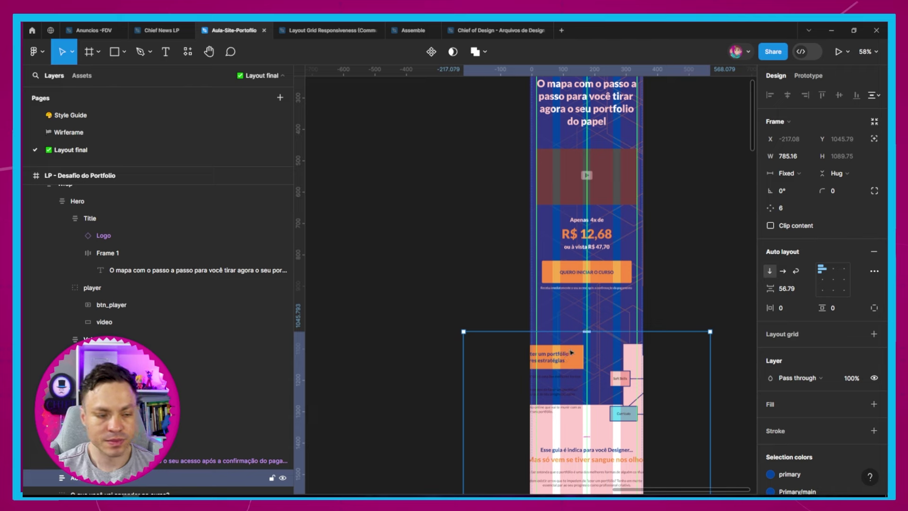
scroll(572, 353, up, 2)
scroll(605, 378, up, 3)
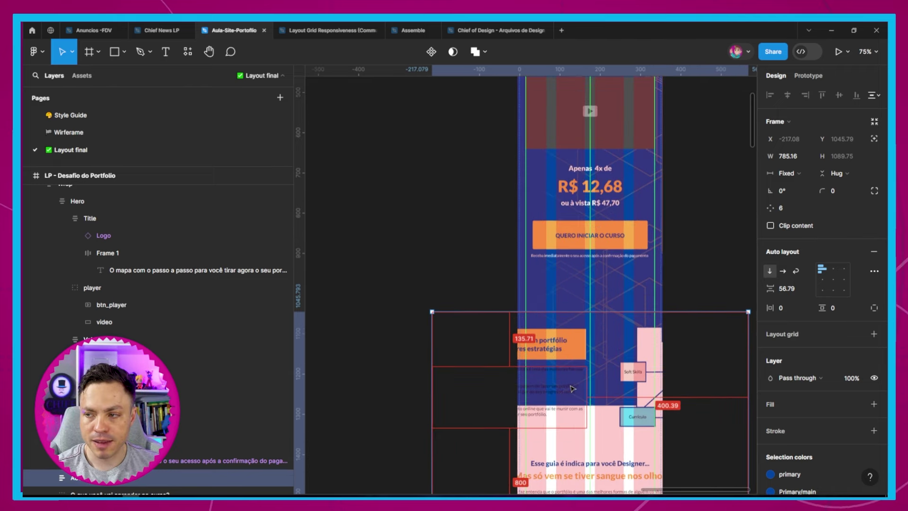
drag(616, 394, 556, 247)
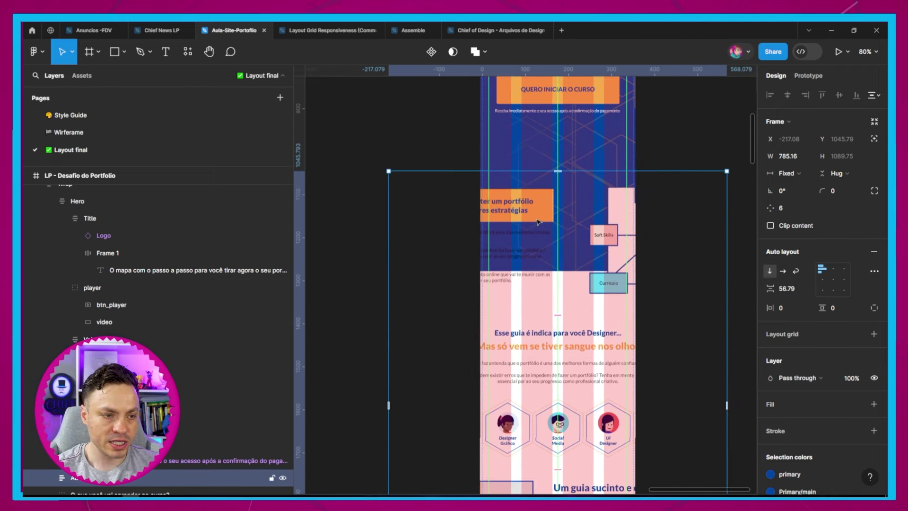
mouse_move(538, 223)
mouse_down()
mouse_move(674, 234)
mouse_move(578, 275)
mouse_move(550, 241)
mouse_up()
ctrl+scroll(578, 274, down, 4)
click(550, 241)
- Narrow the learning section to 317 px wide at X 17
ctrl+scroll(551, 243, up, 4)
scroll(552, 244, down, 2)
scroll(591, 265, left, 3)
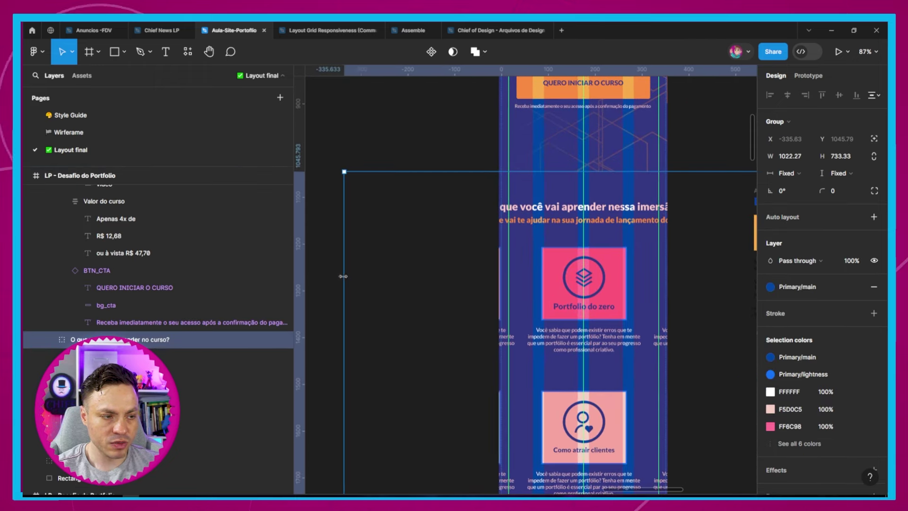
drag(343, 277, 509, 281)
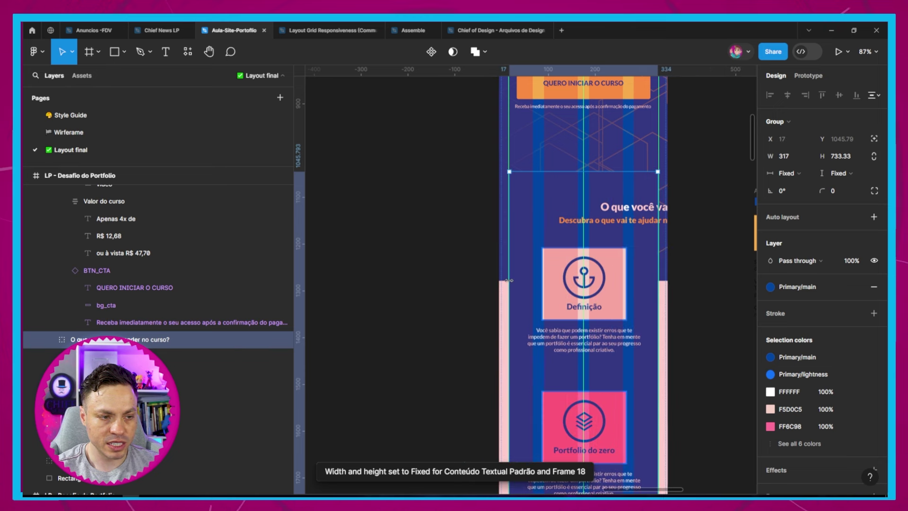
- Lengthen the learning section to H 2324 so its cards stack, then select its heading
scroll(609, 379, down, 4)
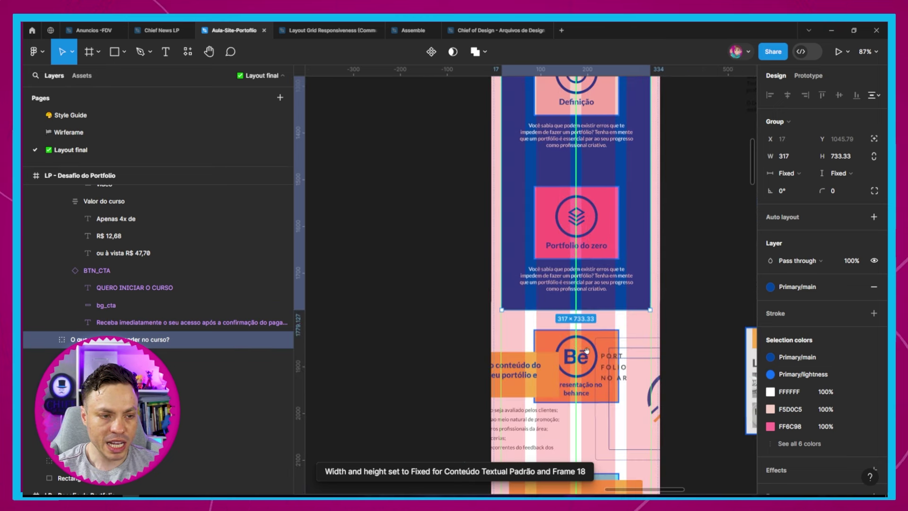
drag(595, 320, 596, 492)
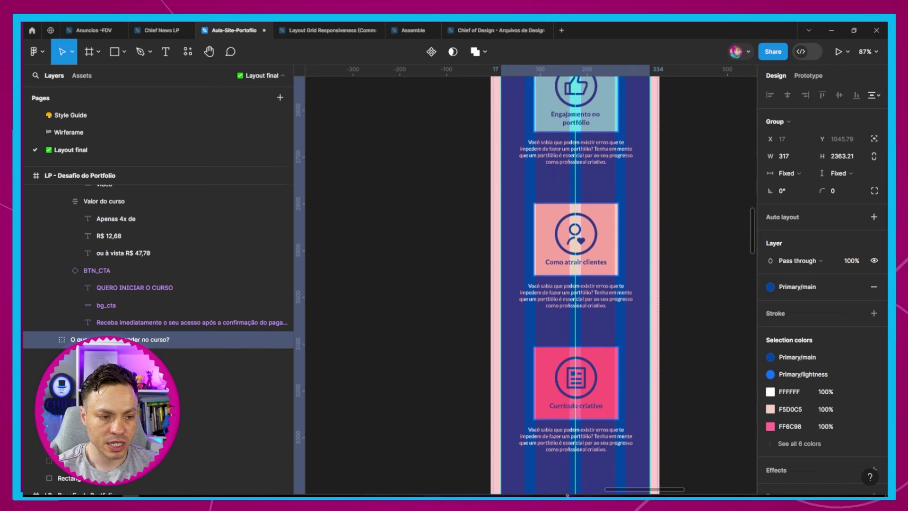
drag(595, 492, 585, 337)
scroll(567, 369, up, 5)
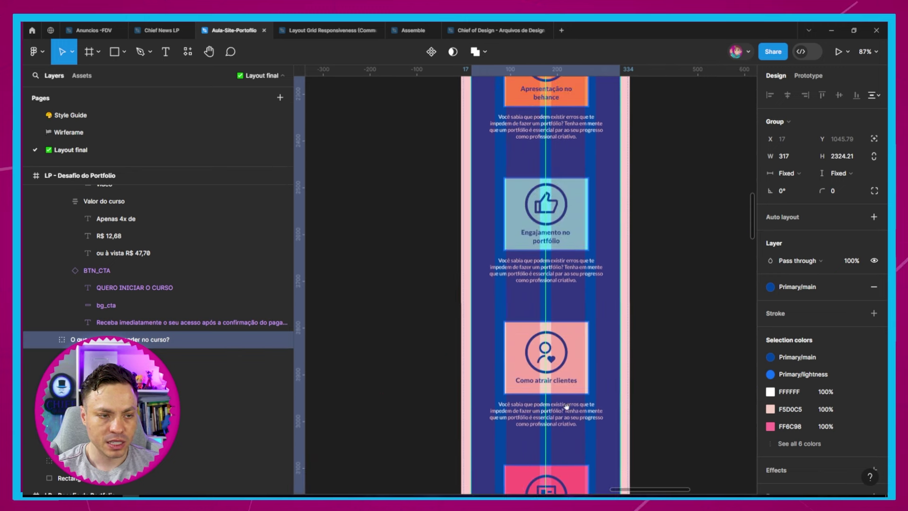
scroll(558, 388, up, 5)
scroll(549, 402, up, 5)
scroll(539, 416, up, 5)
scroll(580, 330, left, 2)
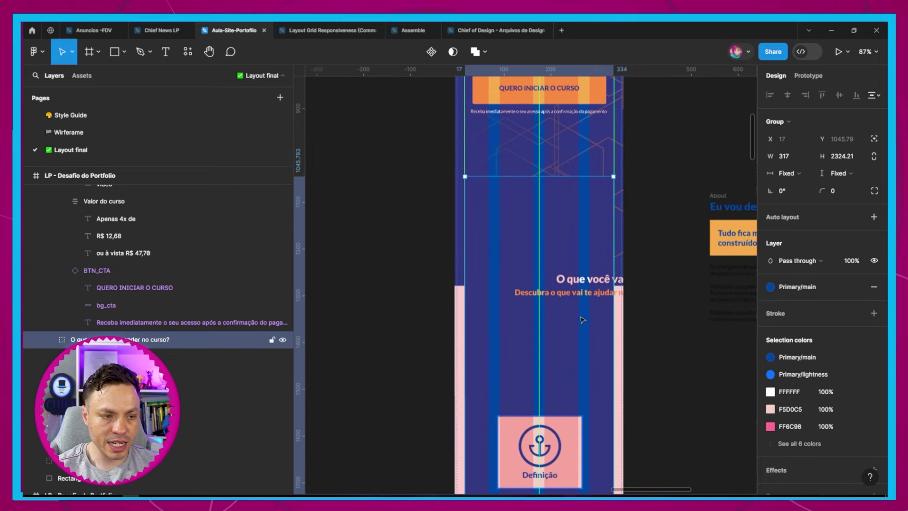
double_click(591, 294)
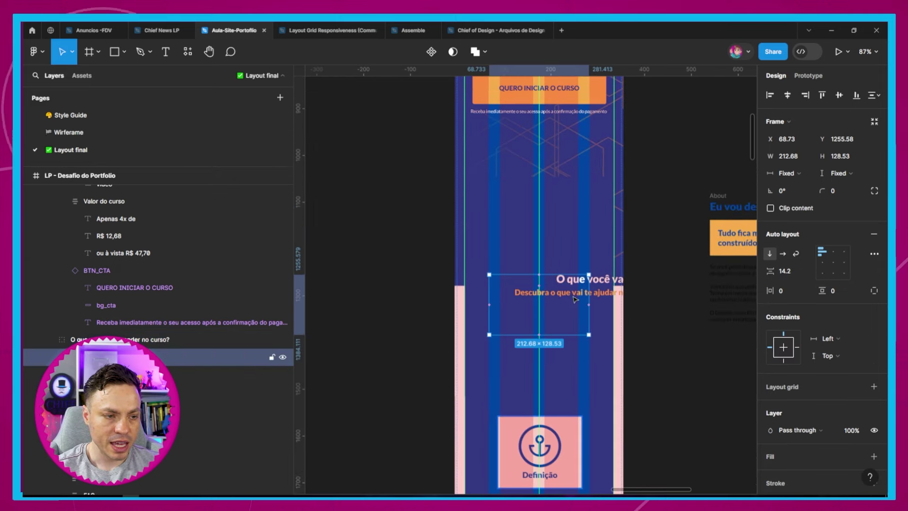
- Make the heading block hug its text, then narrow and centre-align the Conteúdo Textual Padrão frame
click(49, 358)
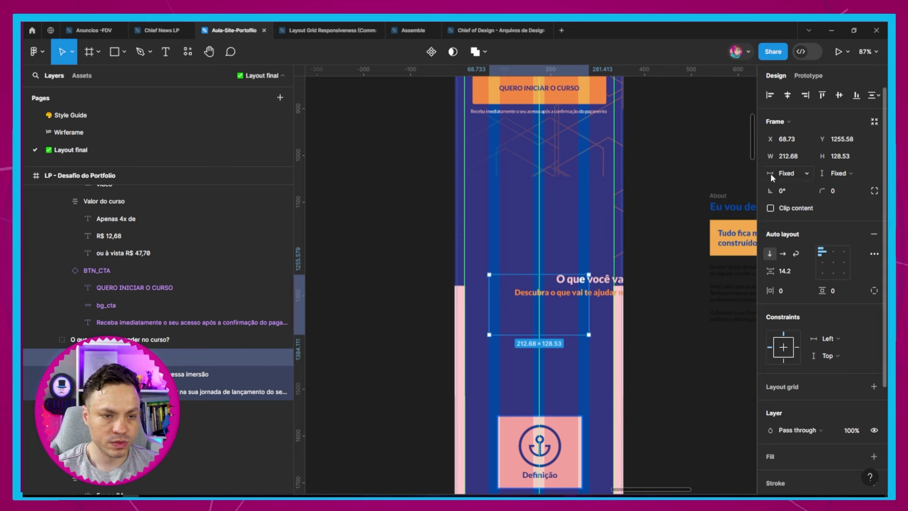
click(789, 173)
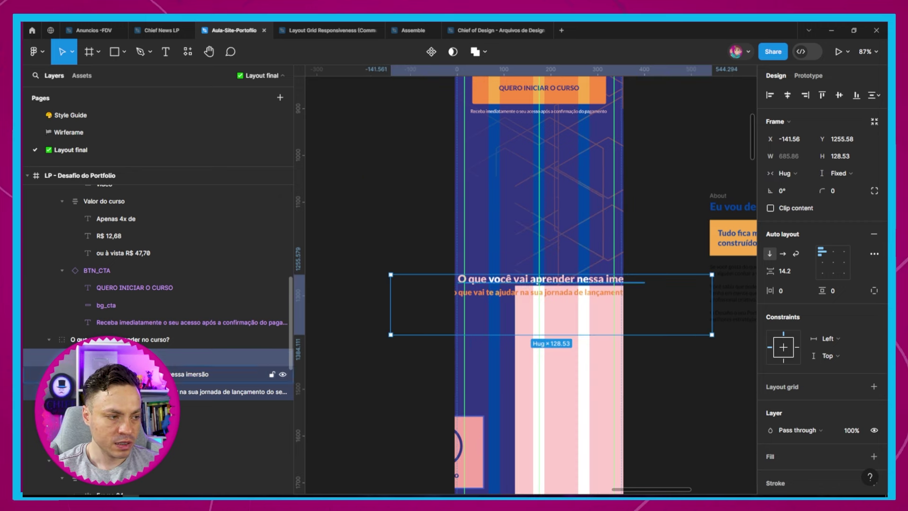
mouse_move(163, 356)
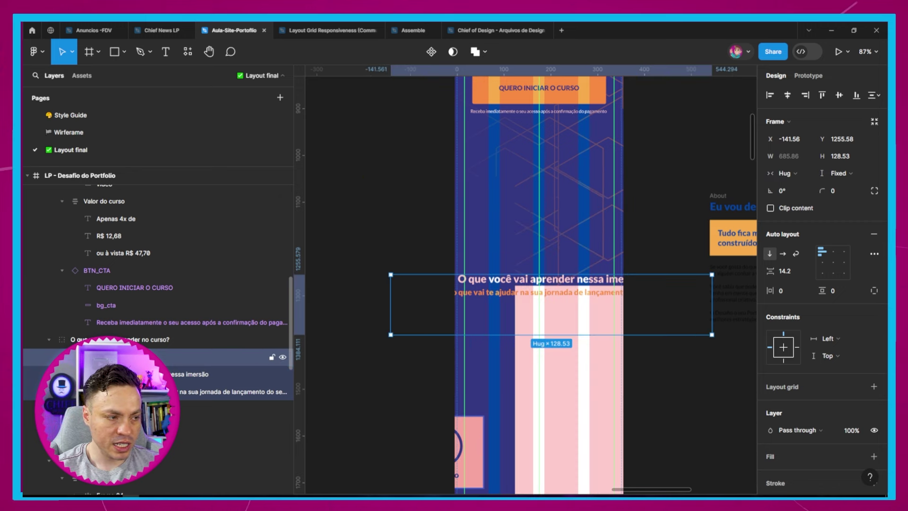
key(shift+Return)
key(Return)
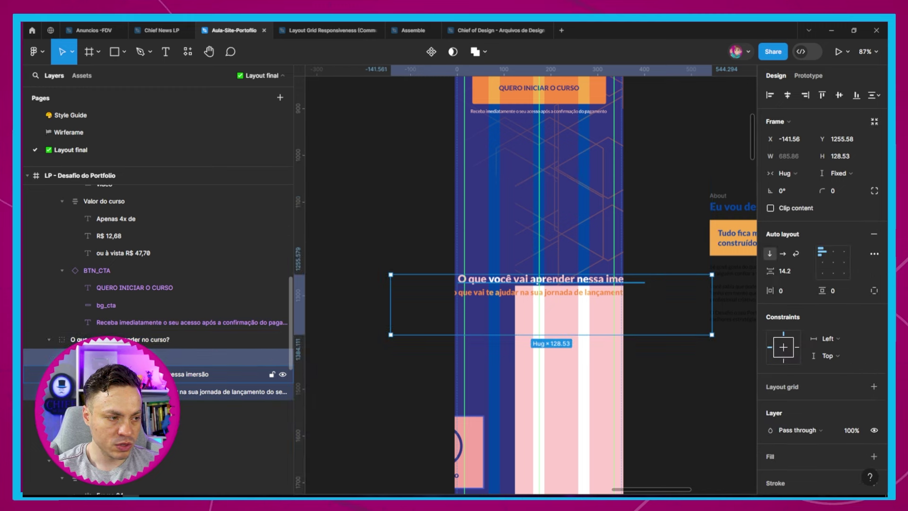
click(222, 392)
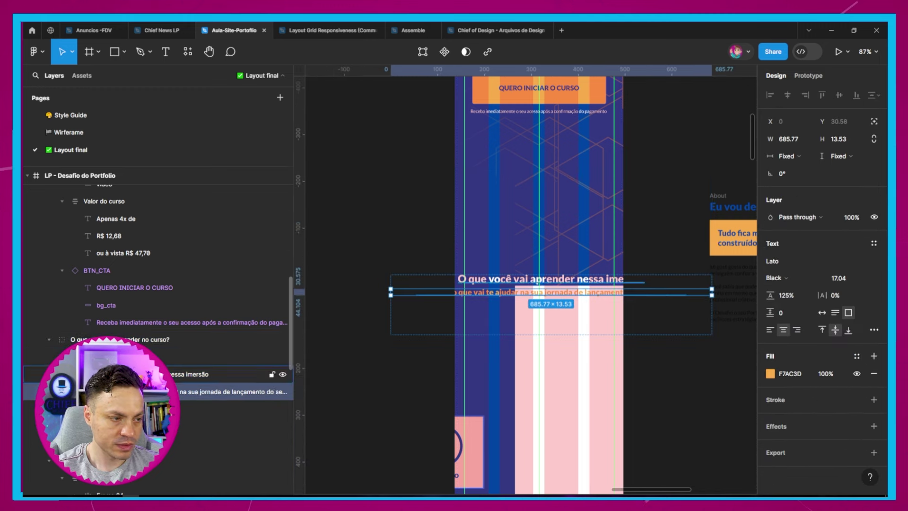
key(shift+Return)
drag(714, 306, 564, 306)
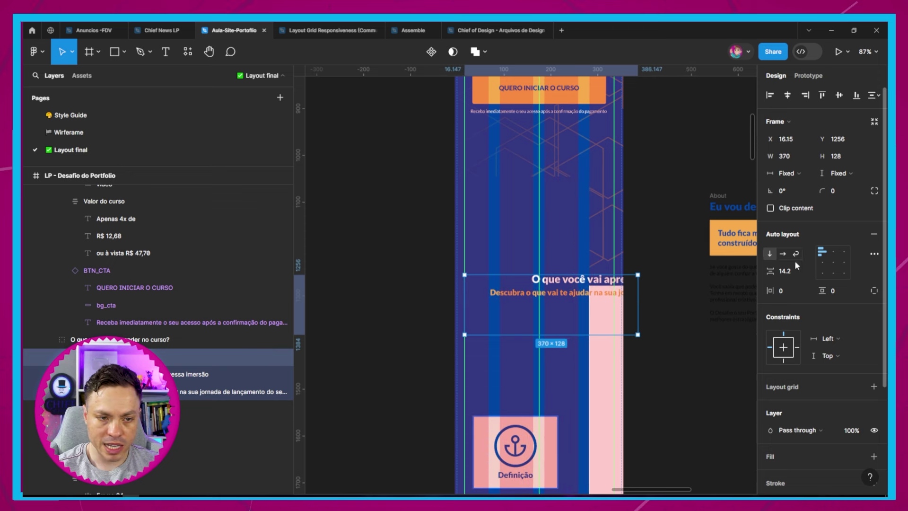
click(834, 265)
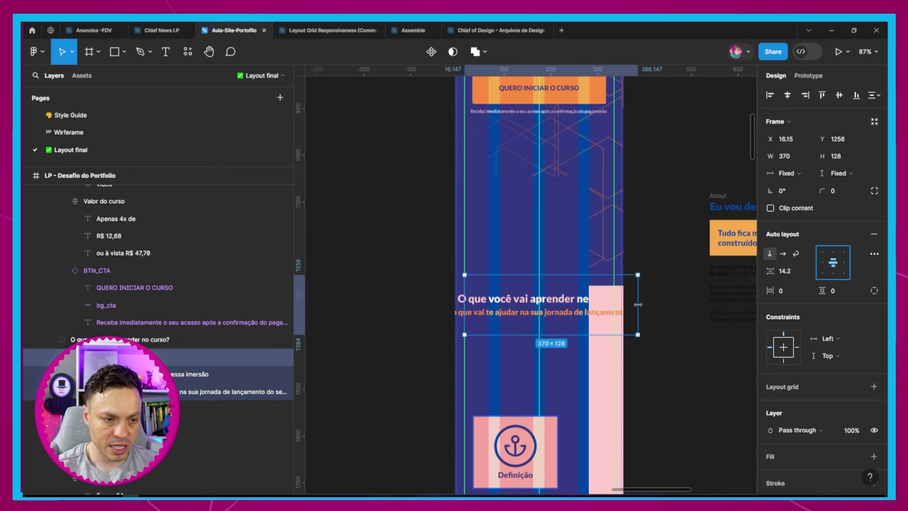
drag(638, 304, 614, 304)
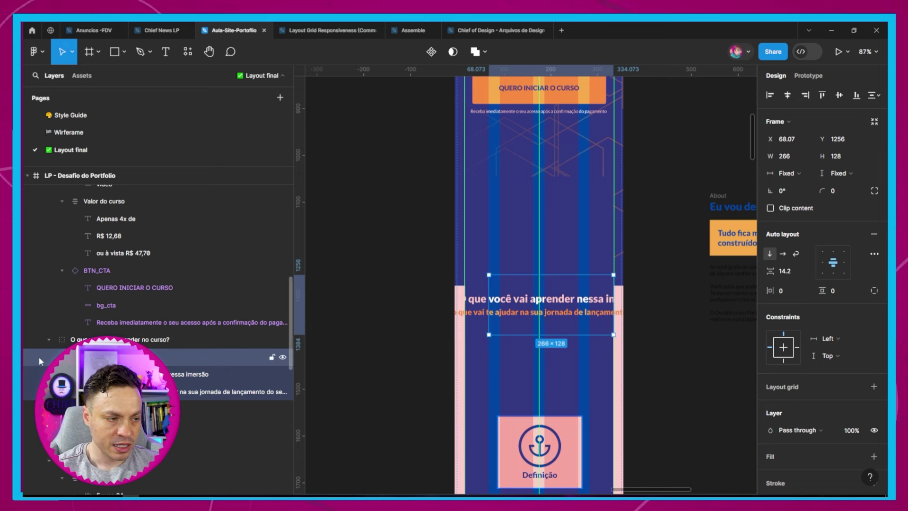
- Set the 'O que você vai aprender nessa imersão' heading to Hug and slightly widen its text block
click(57, 374)
click(787, 156)
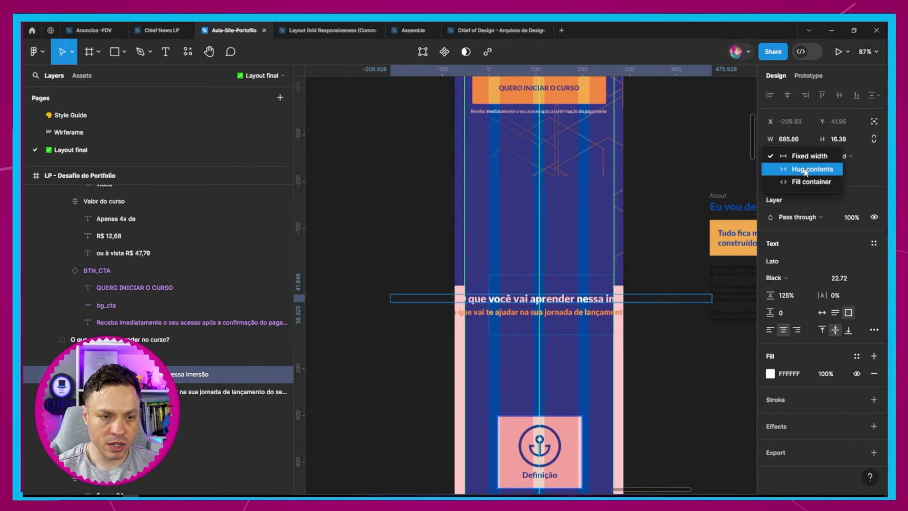
click(805, 170)
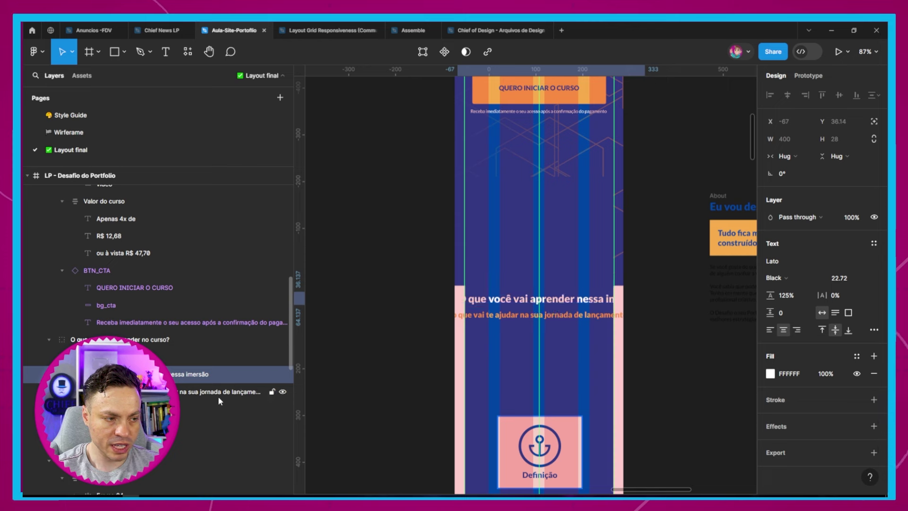
click(213, 356)
scroll(513, 274, up, 1)
drag(596, 264, 604, 264)
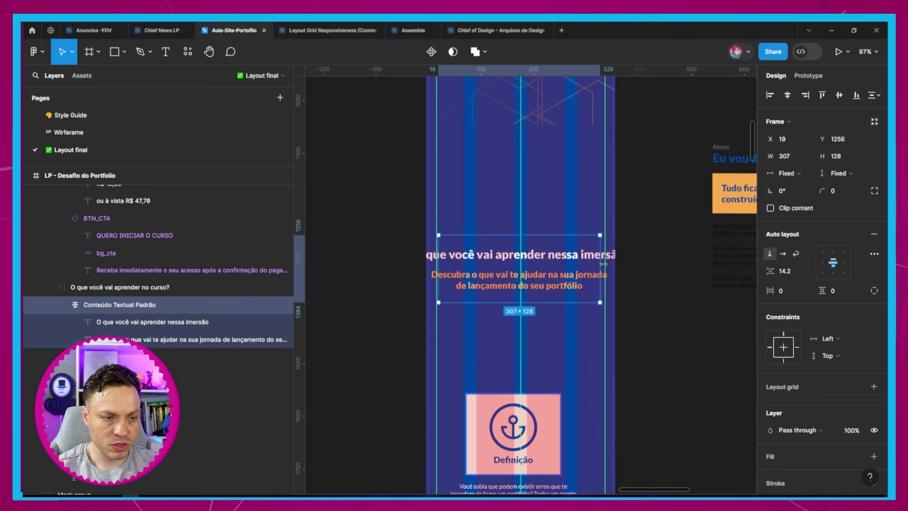
- Wrap the heading to two lines, rewrap the orange subtitle, and move the Definição card up beneath them
click(565, 260)
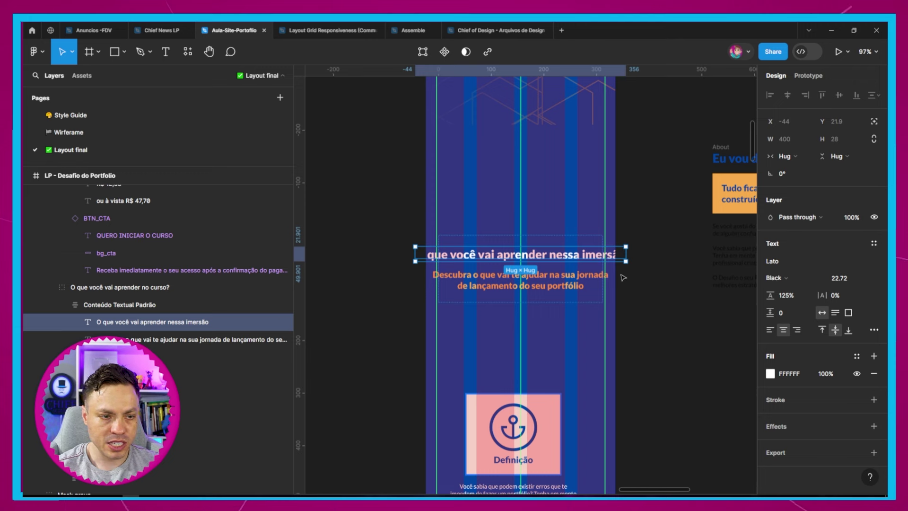
drag(628, 257, 594, 256)
click(572, 288)
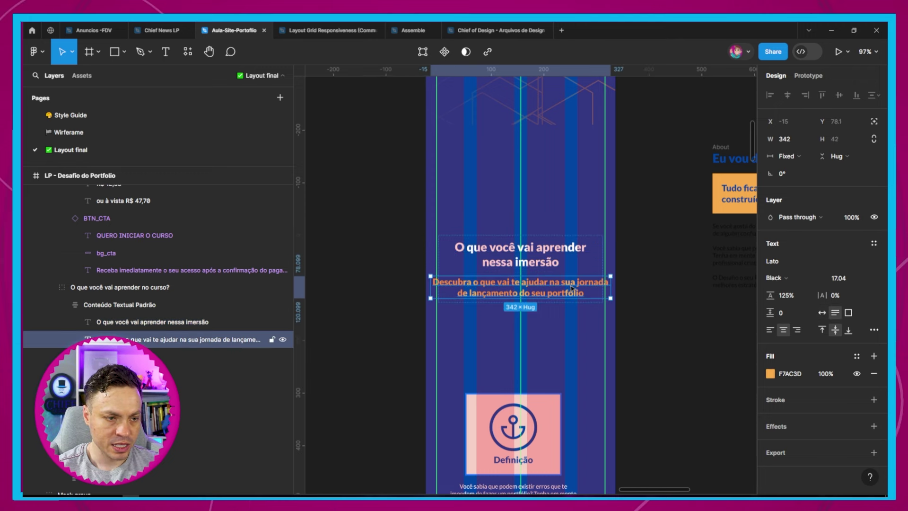
mouse_move(609, 286)
mouse_down()
mouse_move(586, 288)
mouse_move(608, 287)
mouse_up()
click(536, 403)
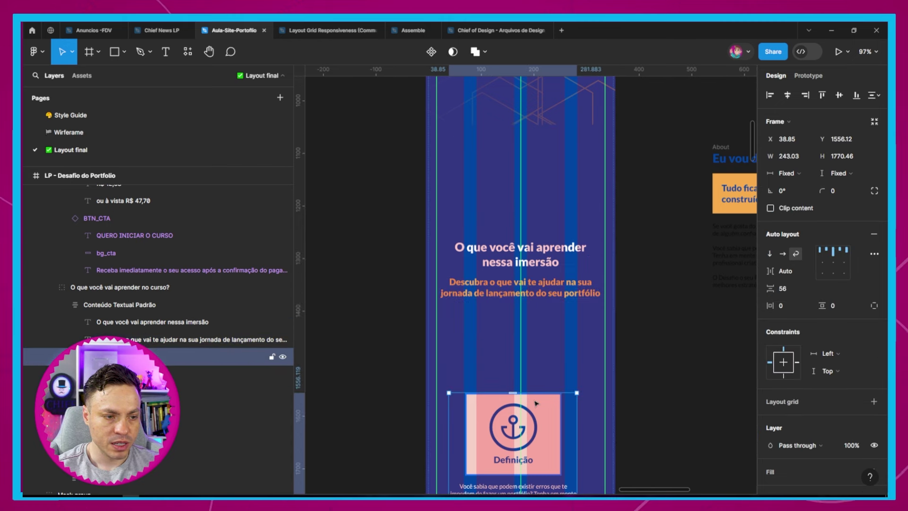
drag(539, 414, 547, 353)
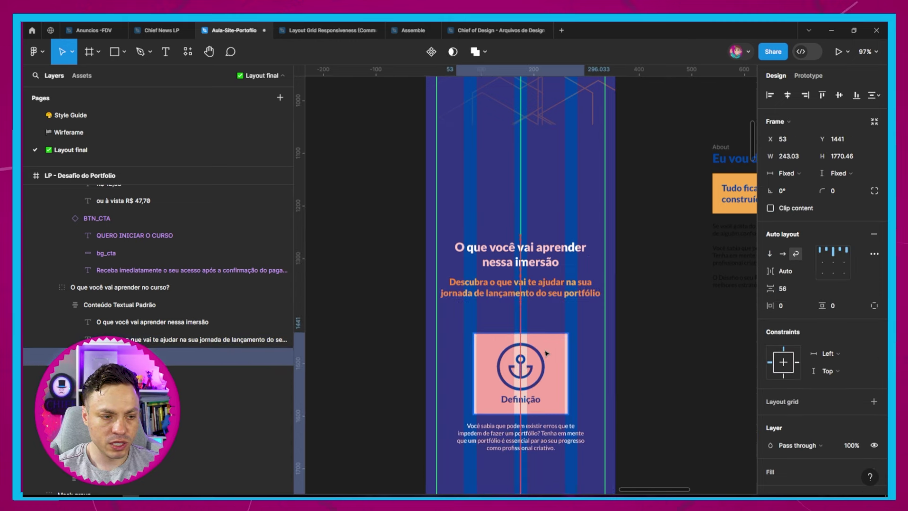
- Zoom around the mobile landing page and hide the layout grids
scroll(546, 353, down, 3)
scroll(626, 385, down, 3)
scroll(622, 332, down, 3)
scroll(615, 351, down, 3)
scroll(616, 351, up, 3)
scroll(596, 352, up, 5)
scroll(580, 352, up, 1)
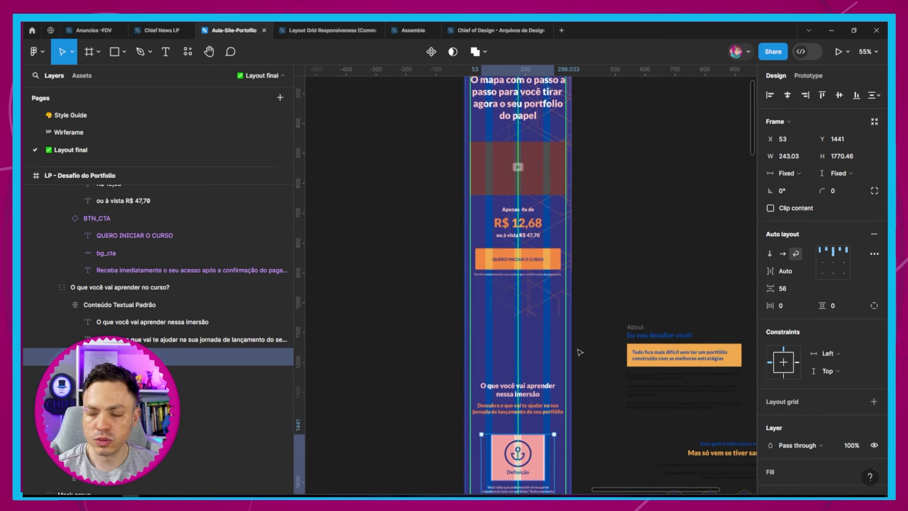
key(ctrl+shift+4)
scroll(600, 284, up, 4)
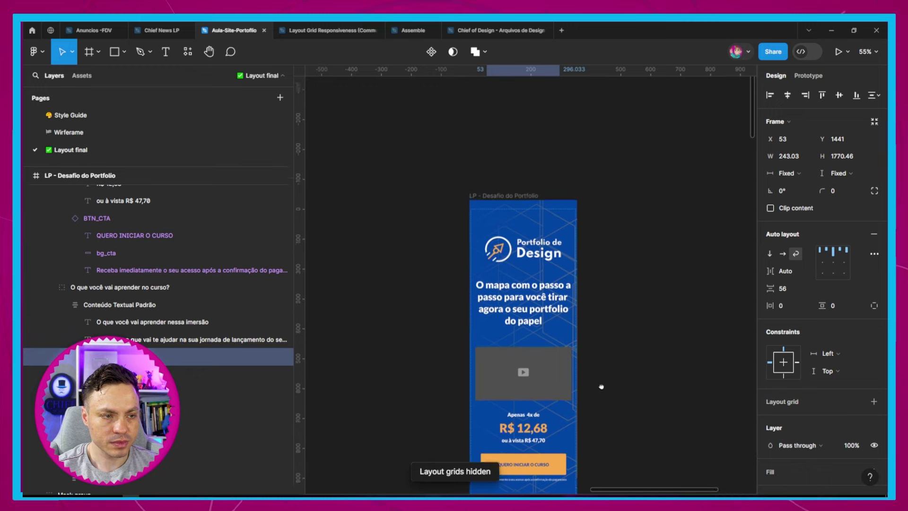
scroll(591, 340, down, 2)
- Check the Hero, Logo and Title layers, then bring up the browser's screen-resolution stats
click(528, 171)
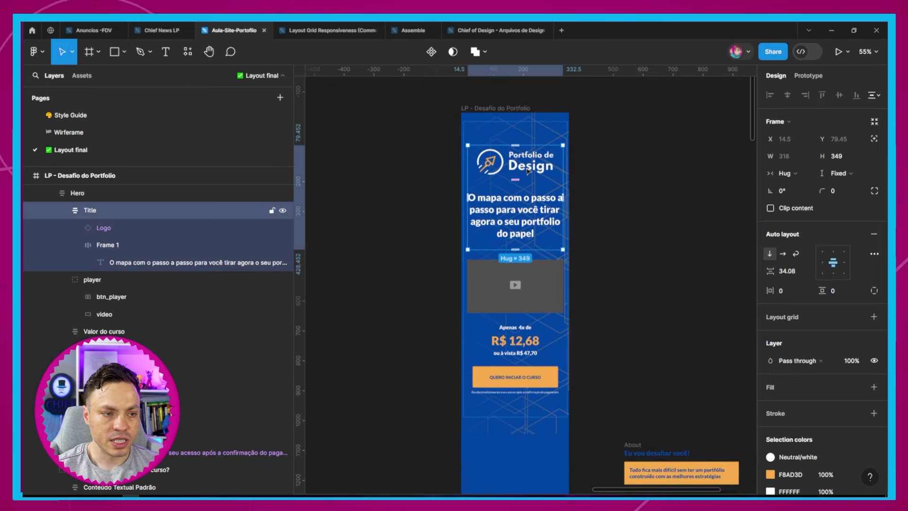
click(528, 171)
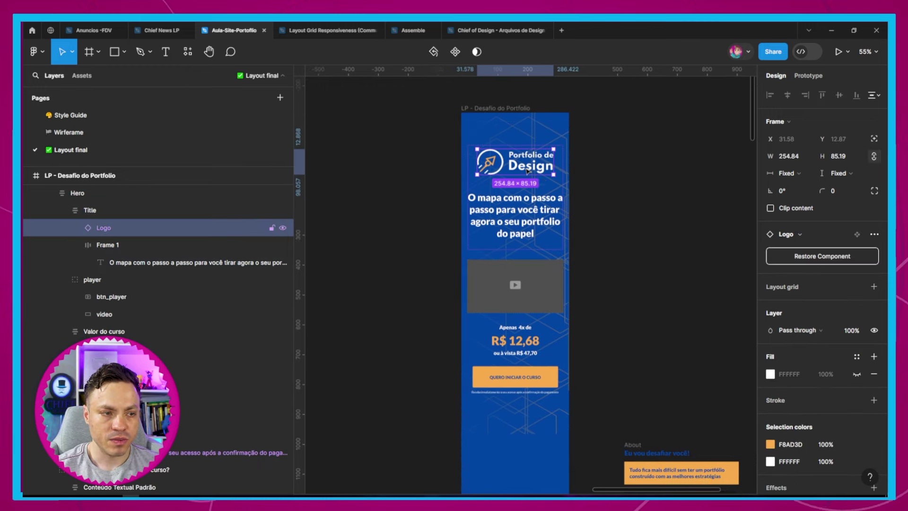
click(563, 158)
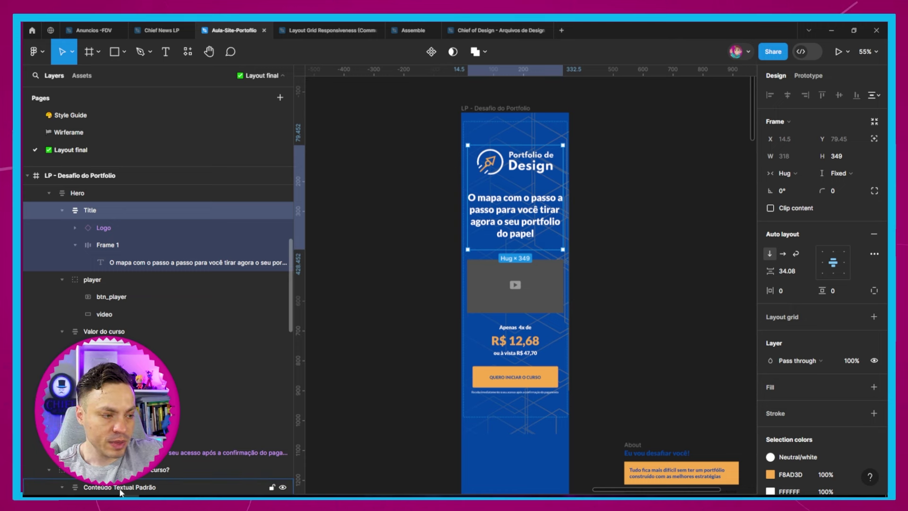
click(105, 493)
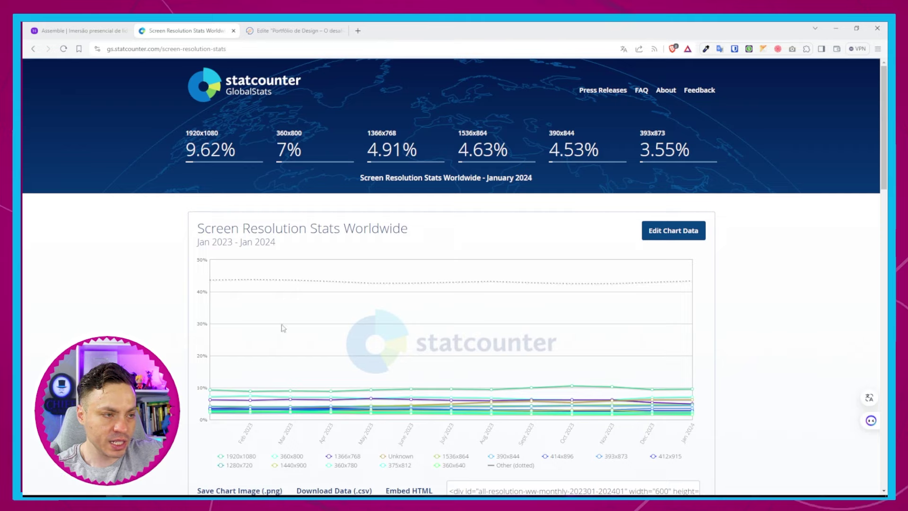
- Scroll Elementor's 360px mobile preview down to the footer, then use 'Voltar para o topo'
click(259, 32)
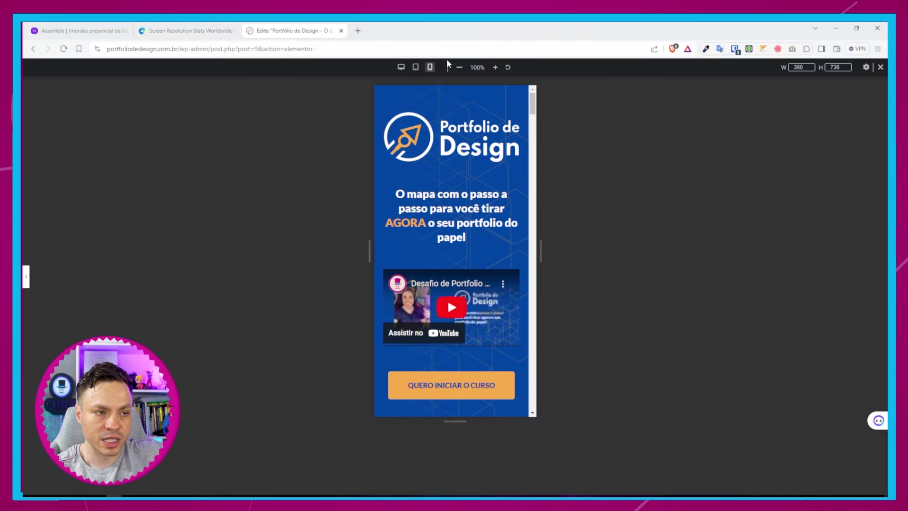
scroll(473, 236, down, 3)
scroll(487, 265, down, 3)
scroll(497, 283, down, 3)
scroll(497, 285, down, 3)
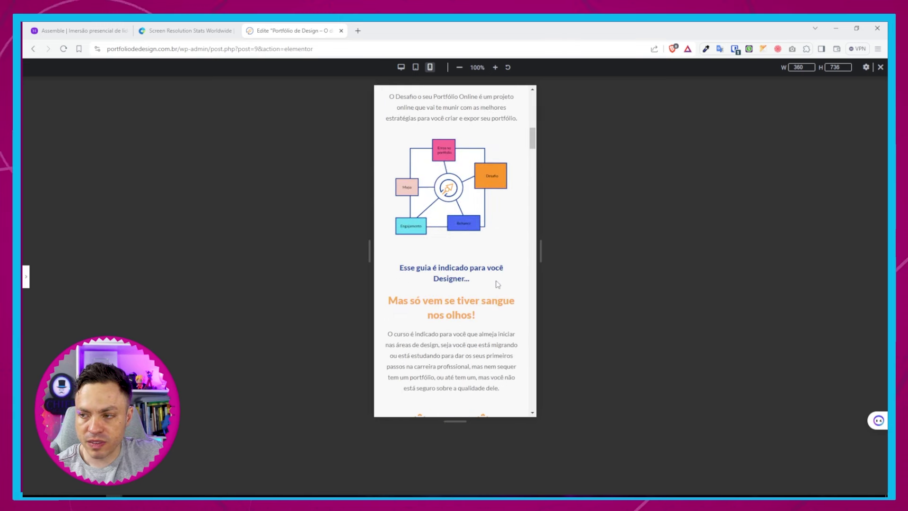
scroll(497, 284, down, 2)
scroll(498, 283, down, 2)
scroll(497, 284, down, 2)
scroll(496, 285, down, 2)
scroll(496, 283, down, 3)
scroll(496, 284, down, 2)
scroll(496, 284, down, 3)
scroll(495, 284, down, 2)
scroll(496, 285, down, 3)
scroll(496, 284, down, 3)
scroll(496, 286, down, 2)
scroll(496, 288, down, 2)
scroll(496, 289, down, 3)
scroll(495, 291, down, 3)
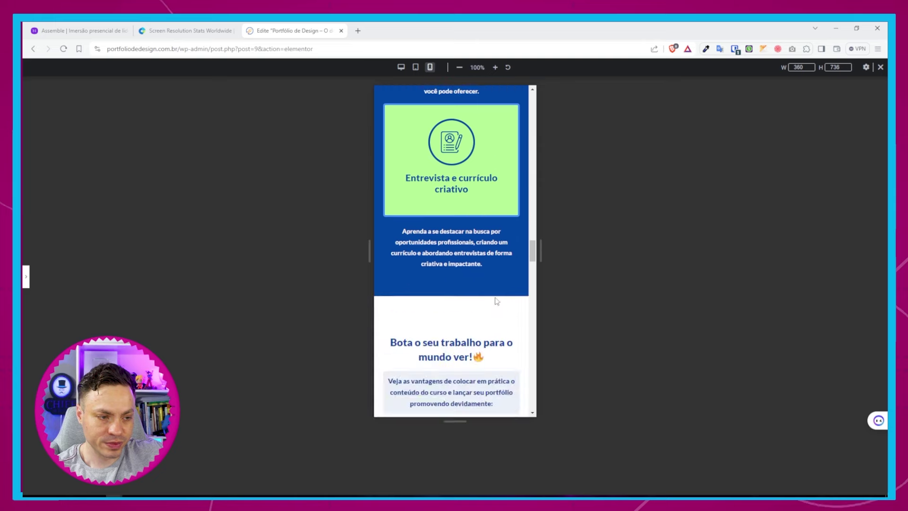
scroll(496, 295, down, 3)
scroll(496, 301, down, 3)
scroll(496, 301, down, 1)
scroll(496, 301, down, 4)
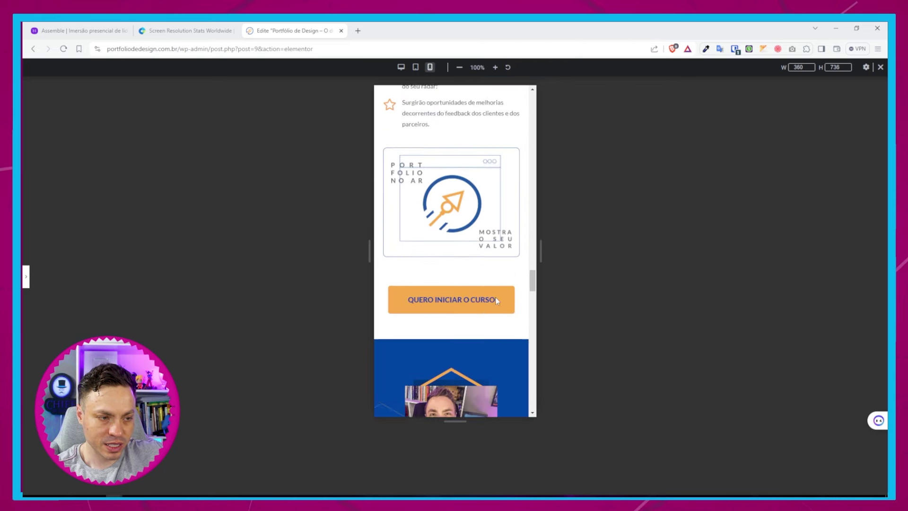
scroll(497, 301, down, 2)
scroll(496, 301, down, 2)
scroll(497, 300, down, 3)
scroll(497, 301, down, 3)
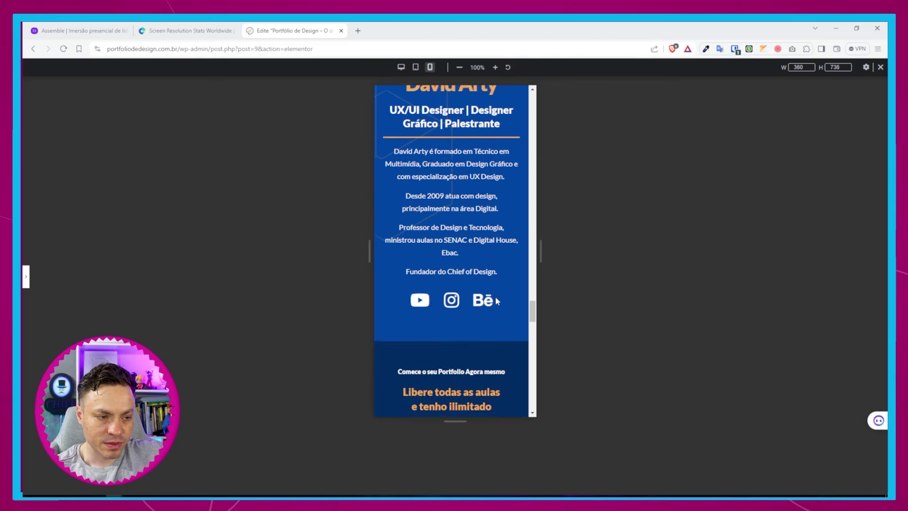
scroll(497, 300, down, 4)
scroll(497, 301, down, 3)
scroll(497, 300, down, 2)
scroll(496, 301, down, 4)
scroll(497, 301, down, 3)
scroll(496, 301, down, 3)
scroll(495, 302, down, 3)
scroll(495, 312, down, 3)
scroll(495, 326, down, 3)
scroll(496, 334, down, 1)
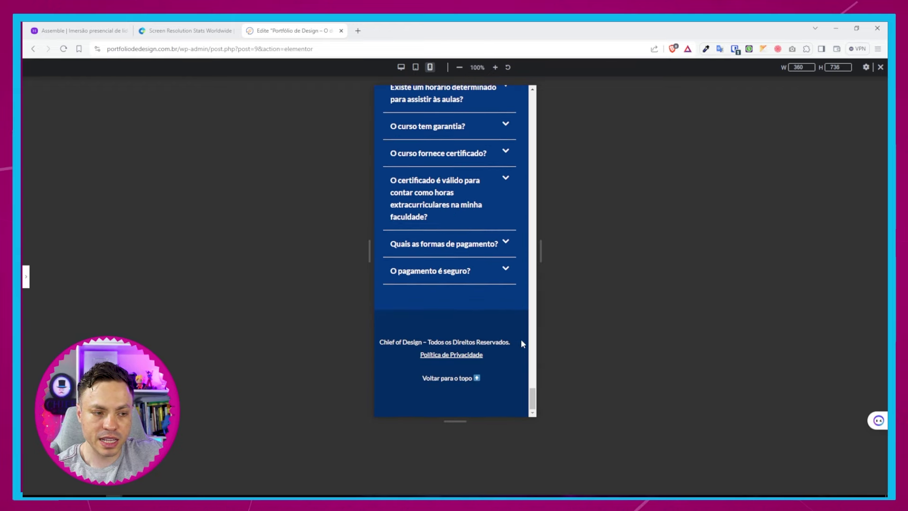
click(479, 378)
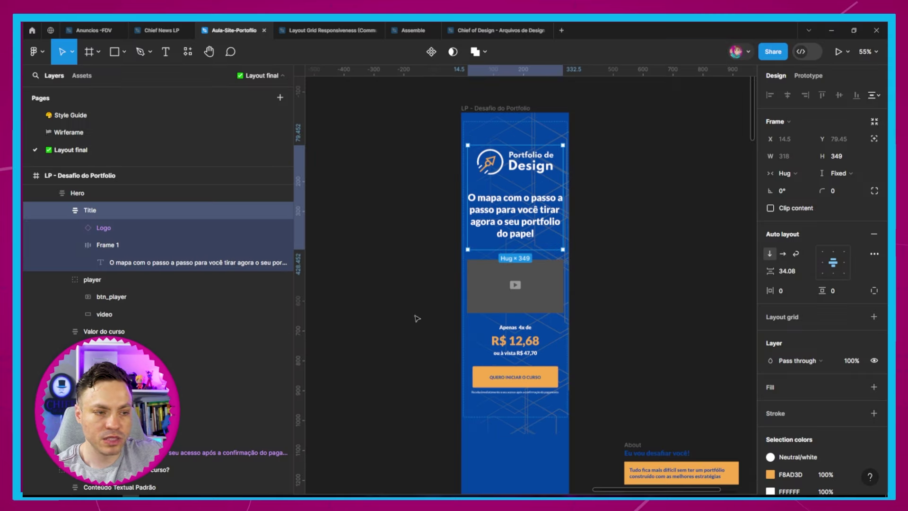
- Return to the Figma mobile landing page and select every frame with Ctrl+A
click(614, 188)
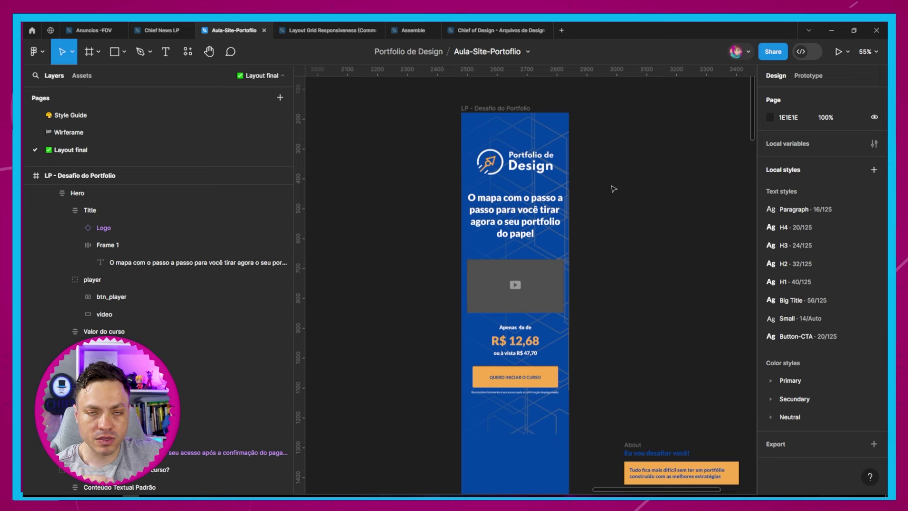
key(ctrl+a)
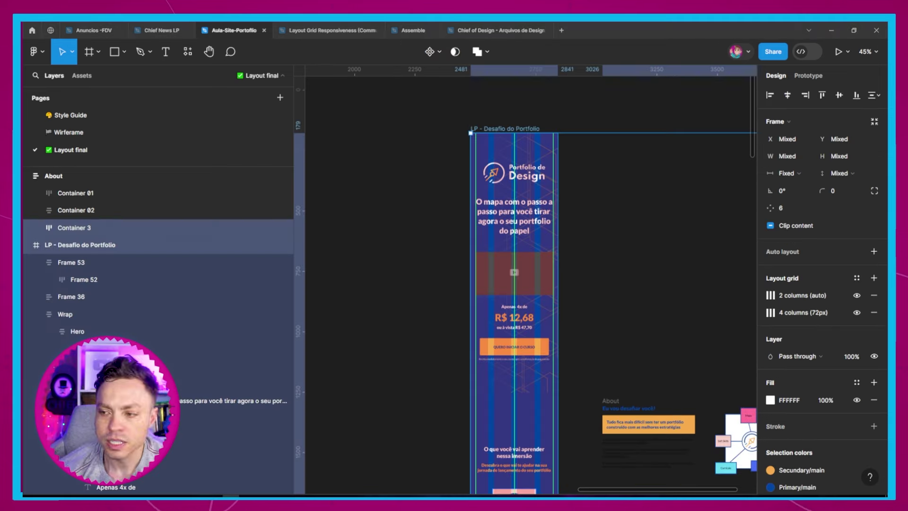